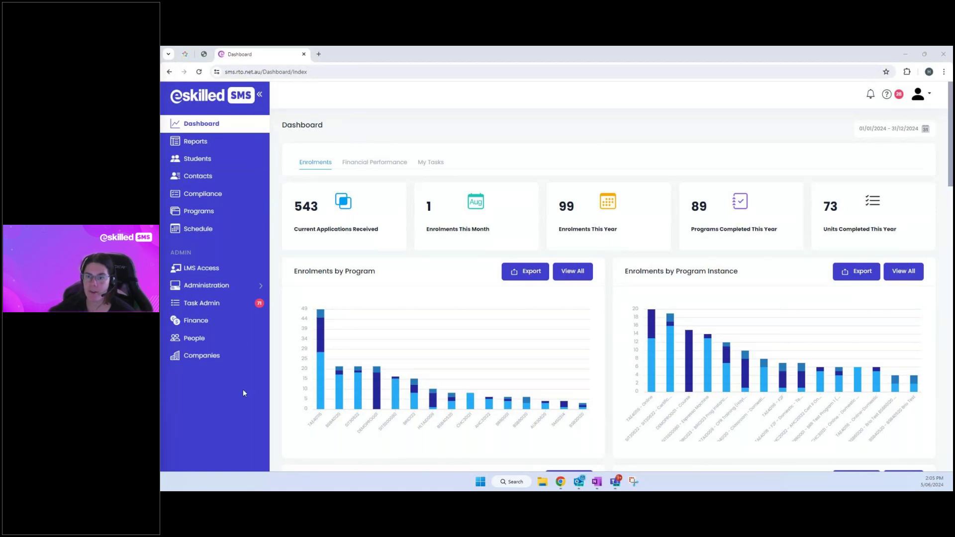
Step: Open the People section and start adding a new employee record
{"action": "left_click", "coordinate": [179, 341]}
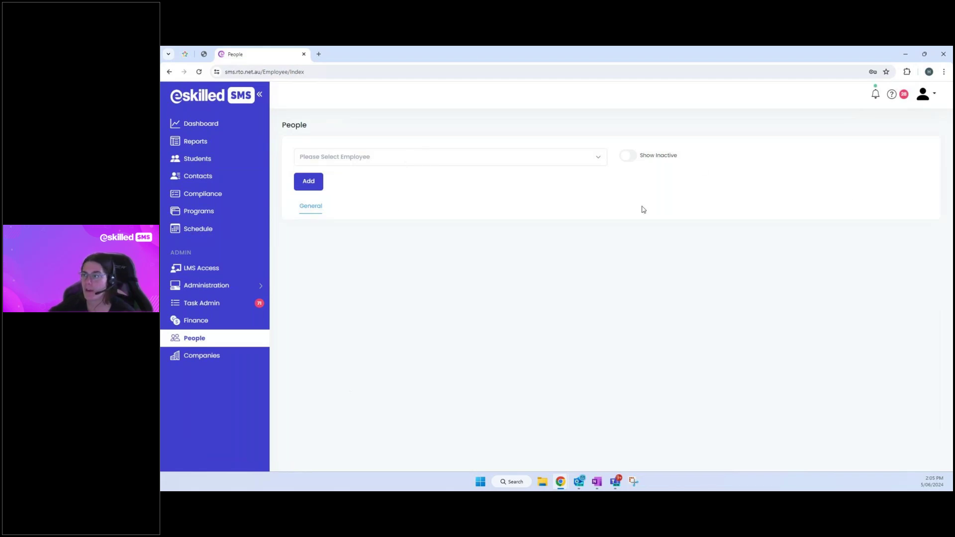
{"action": "left_click", "coordinate": [599, 157]}
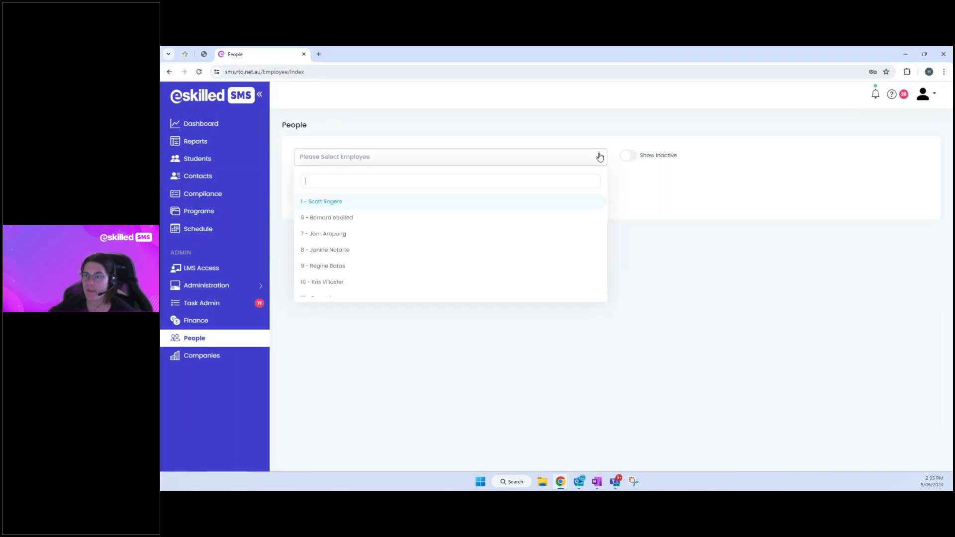
{"action": "left_click", "coordinate": [599, 158]}
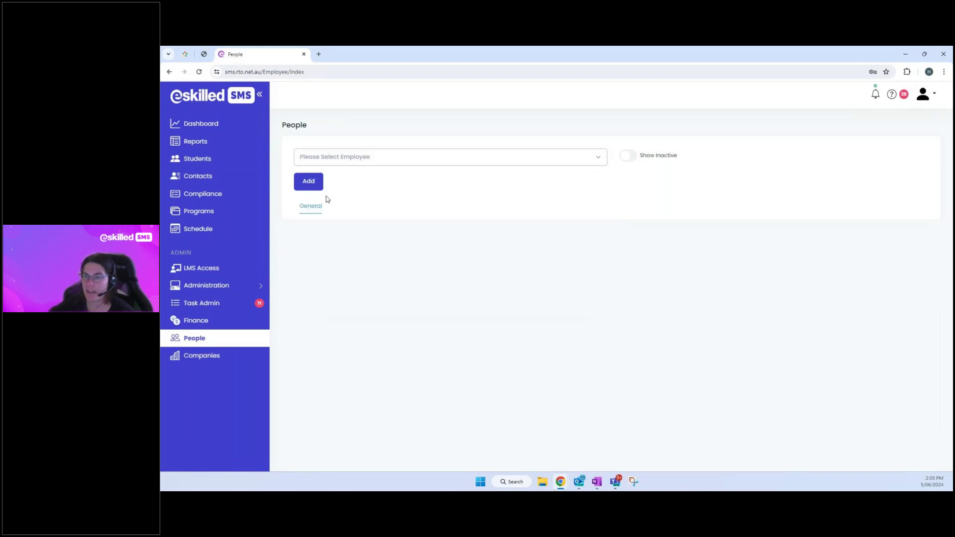
{"action": "left_click", "coordinate": [309, 182]}
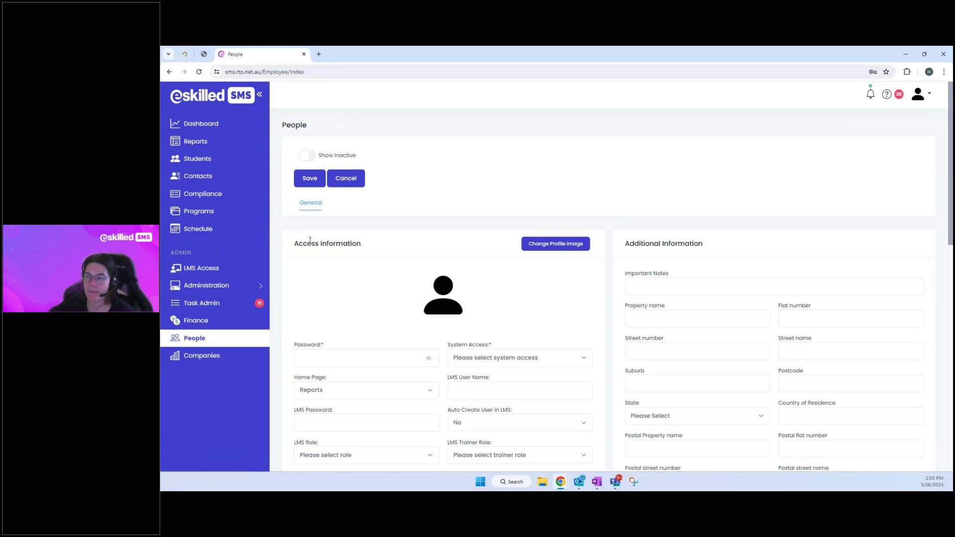
Step: Look through the new employee form, including the Access Information, General Information and Additional Information sections
{"action": "scroll", "coordinate": [318, 239], "scroll_direction": "down", "scroll_amount": 2}
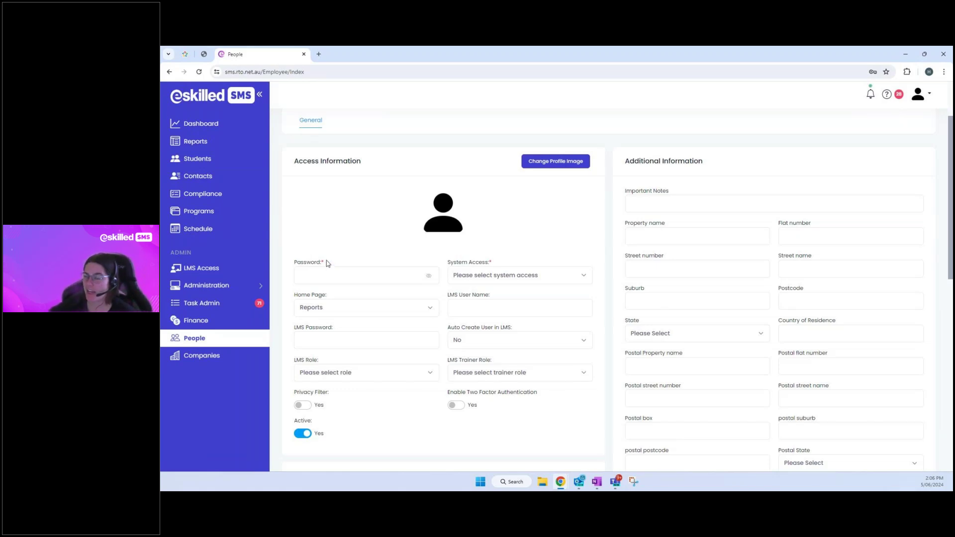
{"action": "scroll", "coordinate": [323, 261], "scroll_direction": "down", "scroll_amount": 1}
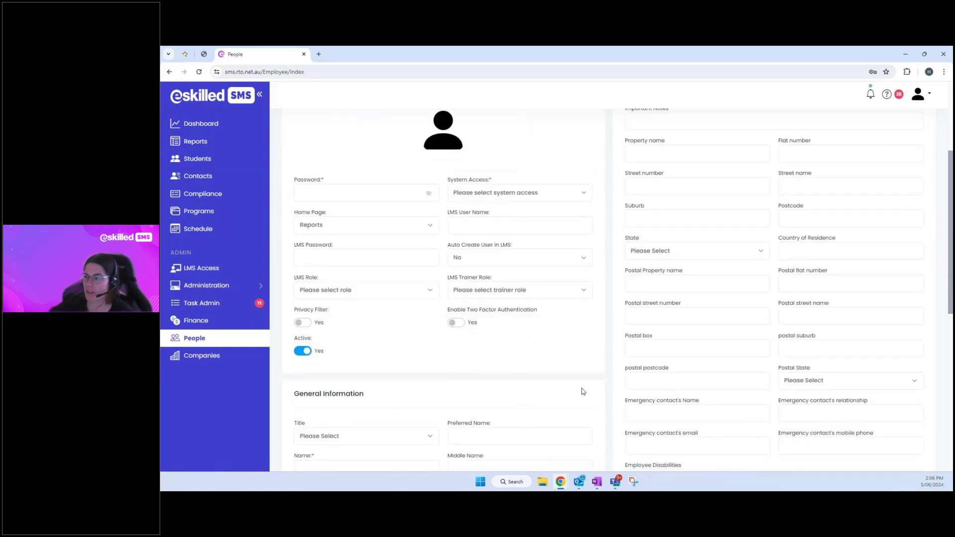
{"action": "scroll", "coordinate": [582, 391], "scroll_direction": "down", "scroll_amount": 2}
{"action": "scroll", "coordinate": [583, 391], "scroll_direction": "down", "scroll_amount": 1}
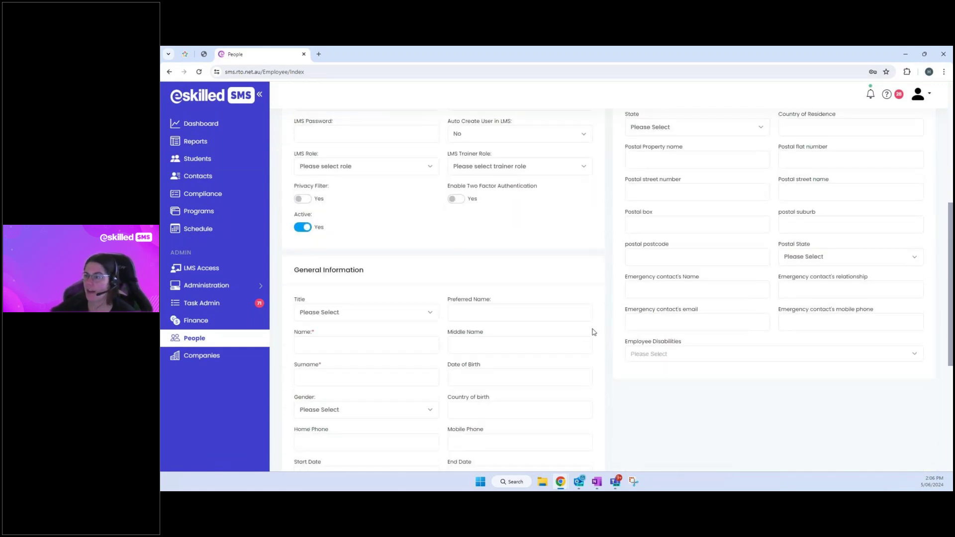
{"action": "scroll", "coordinate": [597, 323], "scroll_direction": "down", "scroll_amount": 2}
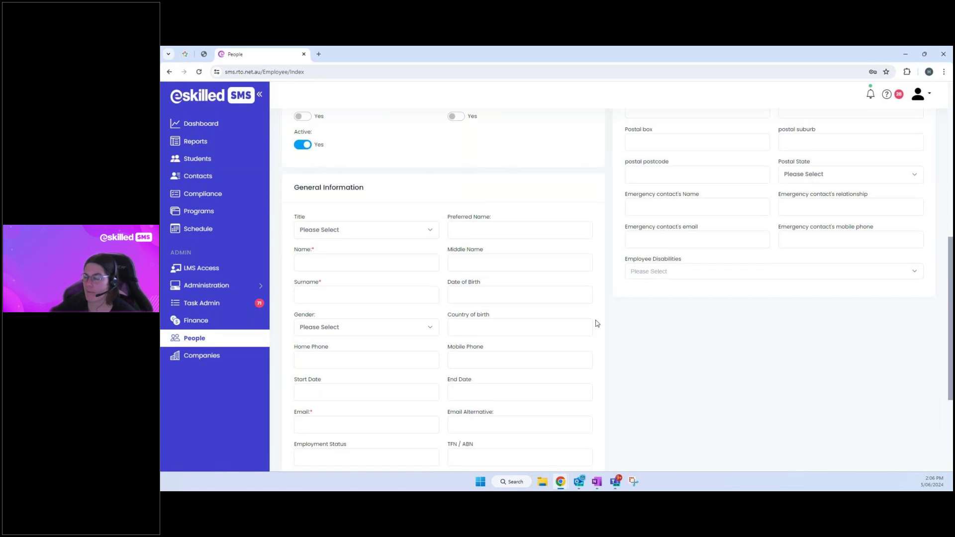
{"action": "scroll", "coordinate": [597, 323], "scroll_direction": "down", "scroll_amount": 2}
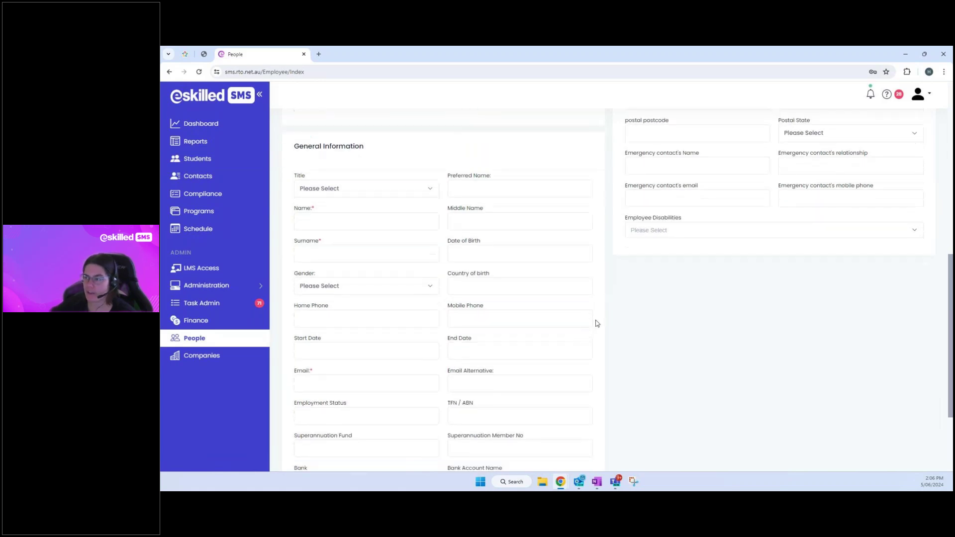
{"action": "scroll", "coordinate": [597, 323], "scroll_direction": "down", "scroll_amount": 1}
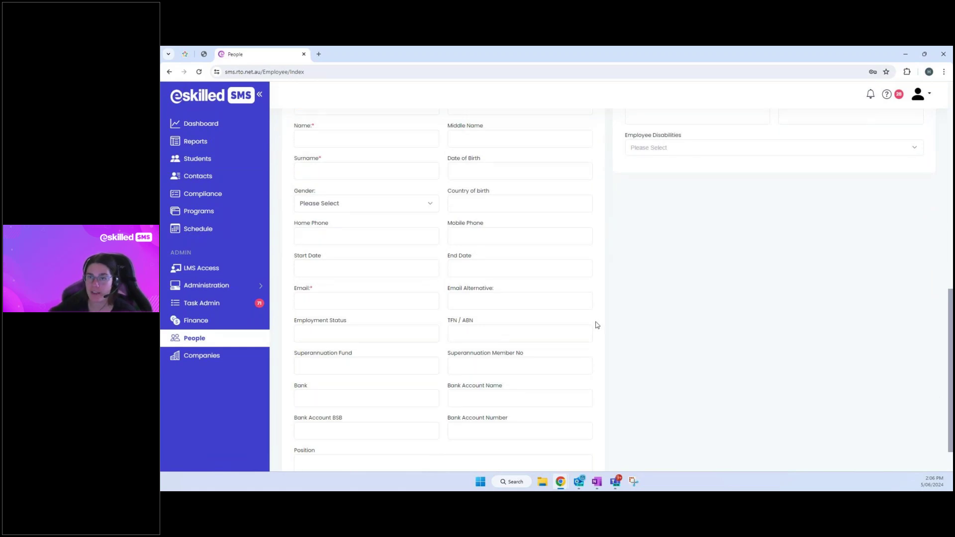
{"action": "scroll", "coordinate": [596, 326], "scroll_direction": "down", "scroll_amount": 1}
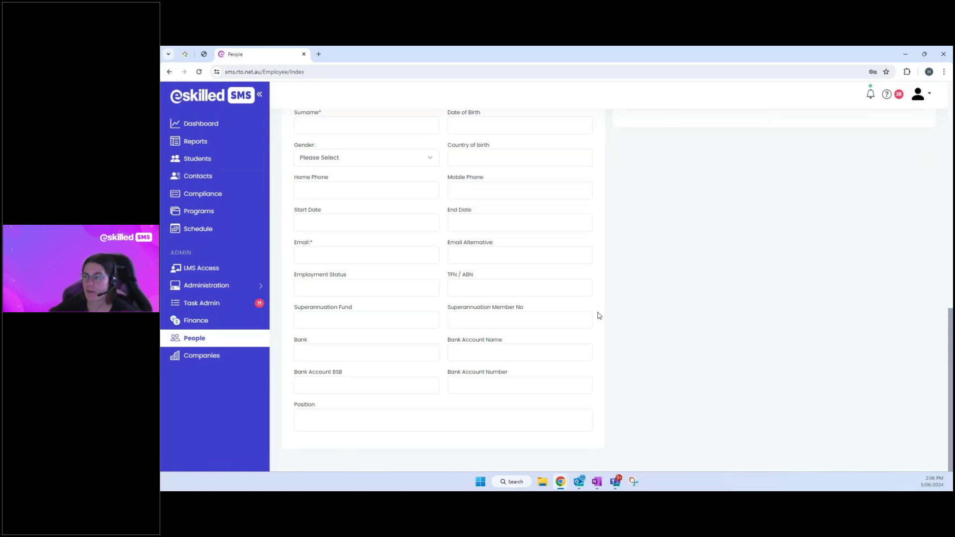
{"action": "scroll", "coordinate": [607, 257], "scroll_direction": "up", "scroll_amount": 3}
{"action": "scroll", "coordinate": [606, 257], "scroll_direction": "up", "scroll_amount": 5}
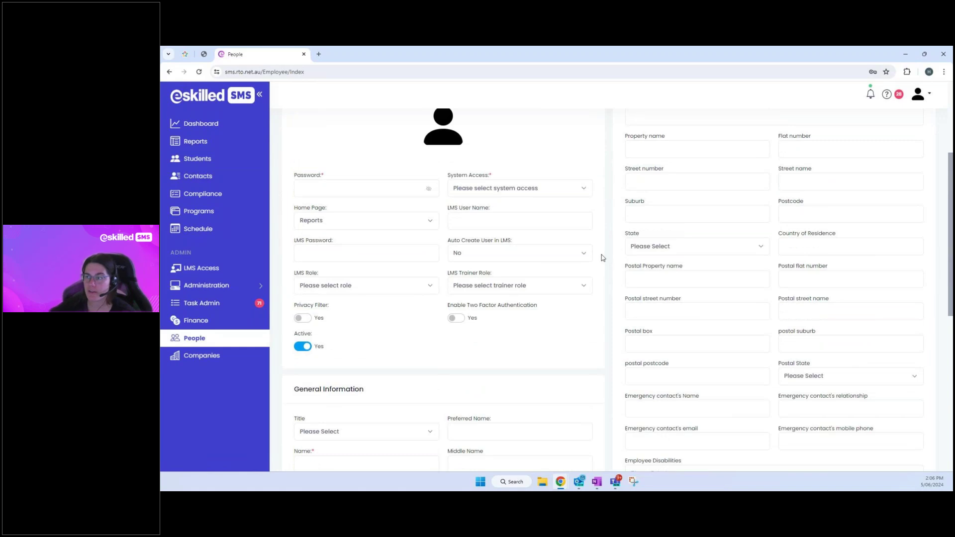
{"action": "scroll", "coordinate": [602, 257], "scroll_direction": "up", "scroll_amount": 2}
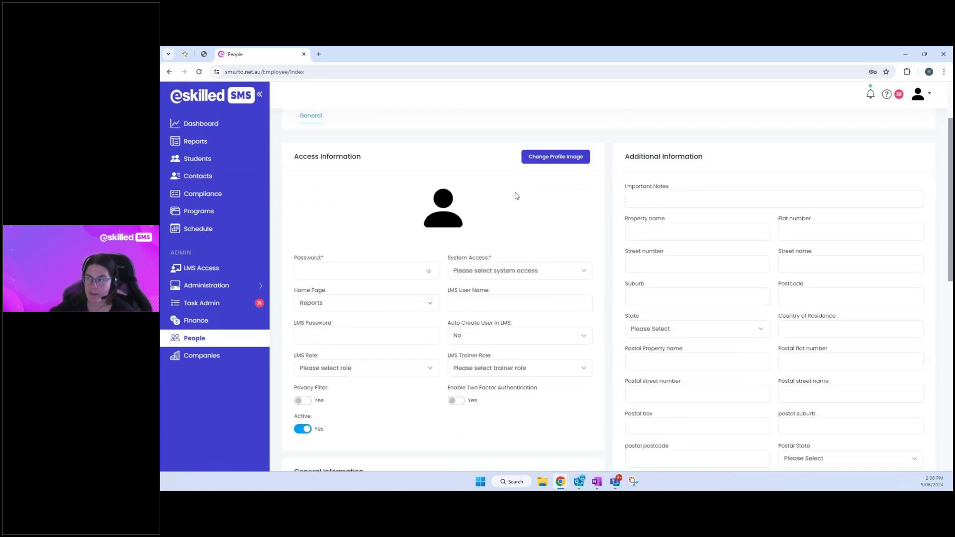
{"action": "left_click_drag", "start_coordinate": [367, 158], "coordinate": [292, 160]}
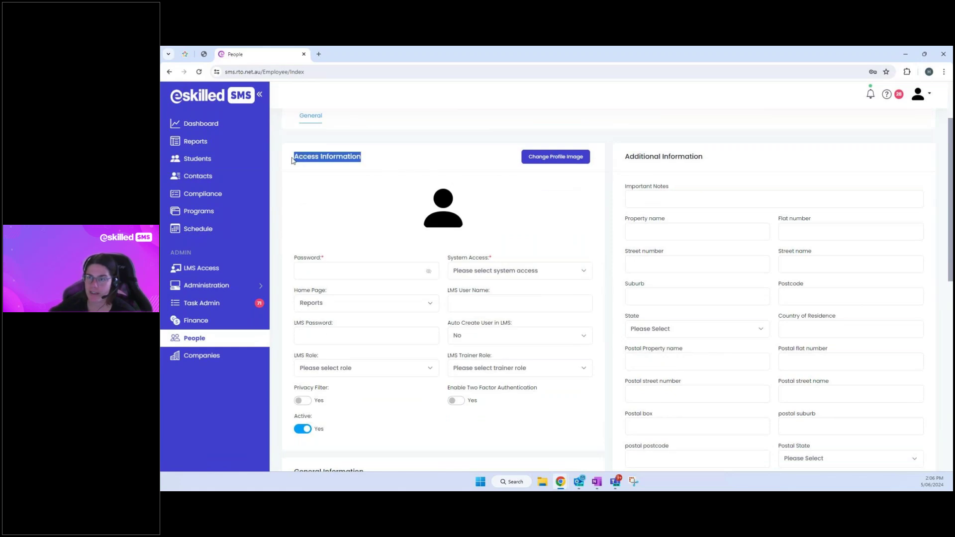
{"action": "left_click", "coordinate": [406, 165]}
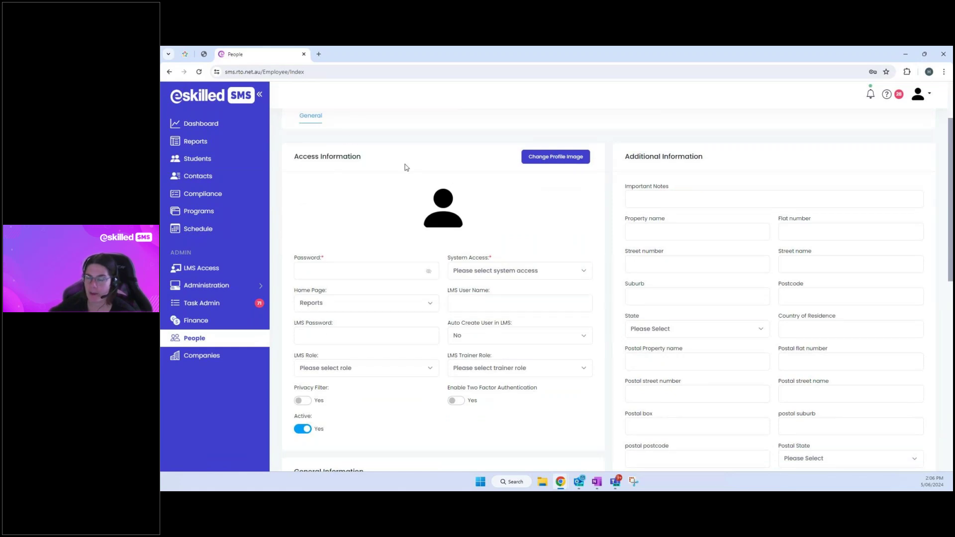
Step: Enter the new employee's account password and set System Access to Admin
{"action": "left_click", "coordinate": [325, 276]}
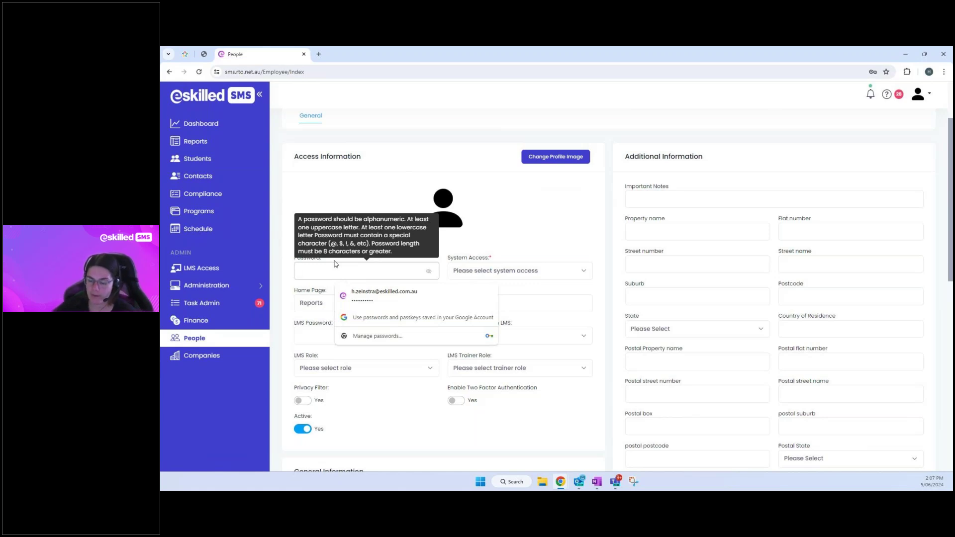
{"action": "type", "text": "••••••••"}
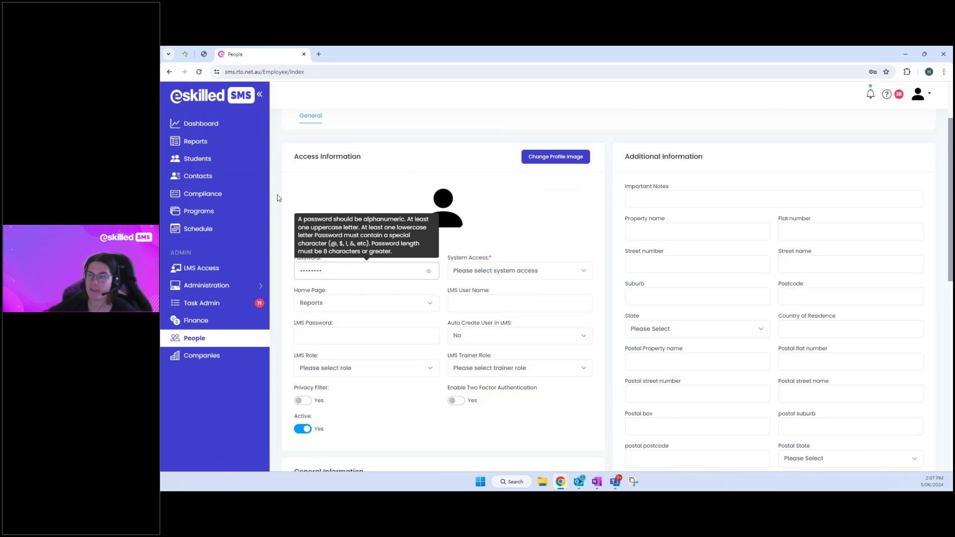
{"action": "left_click", "coordinate": [500, 243]}
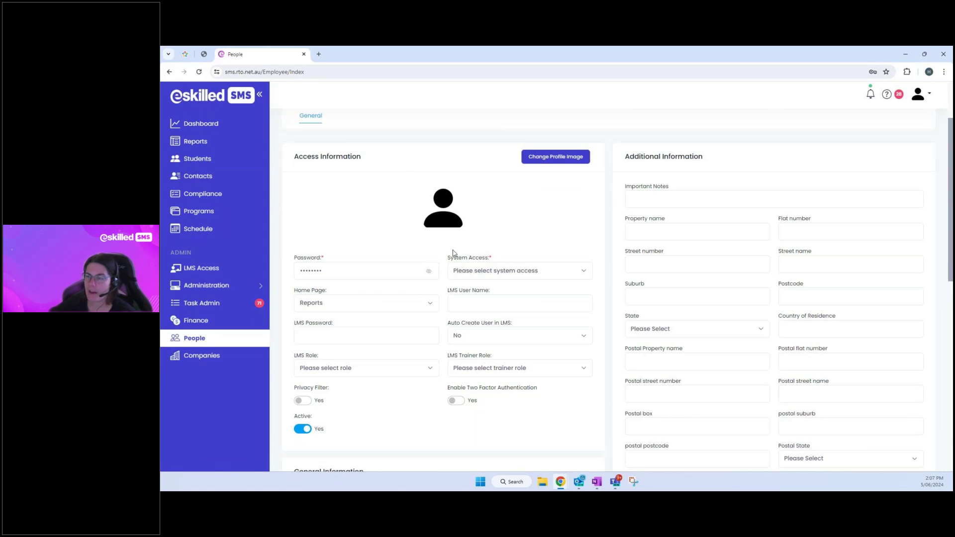
{"action": "left_click", "coordinate": [535, 269]}
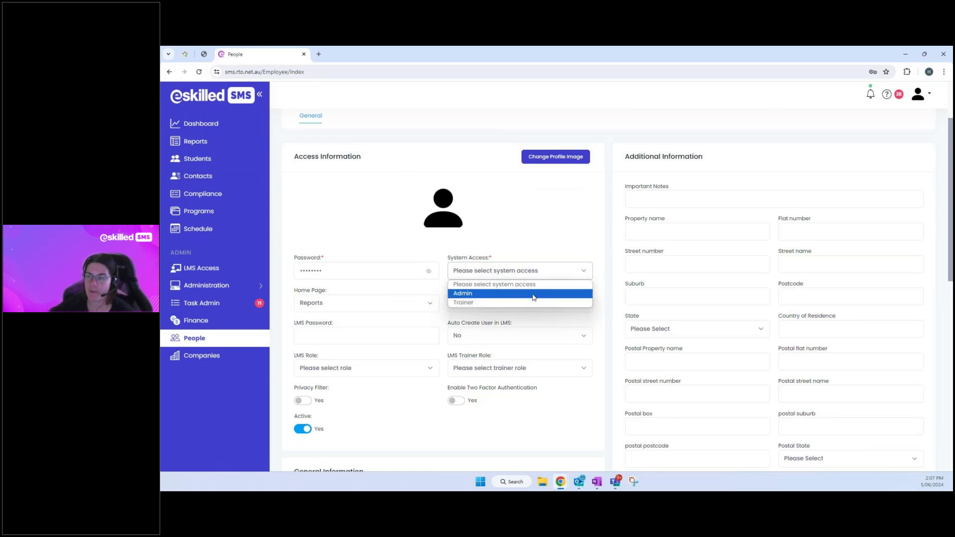
{"action": "left_click", "coordinate": [533, 294]}
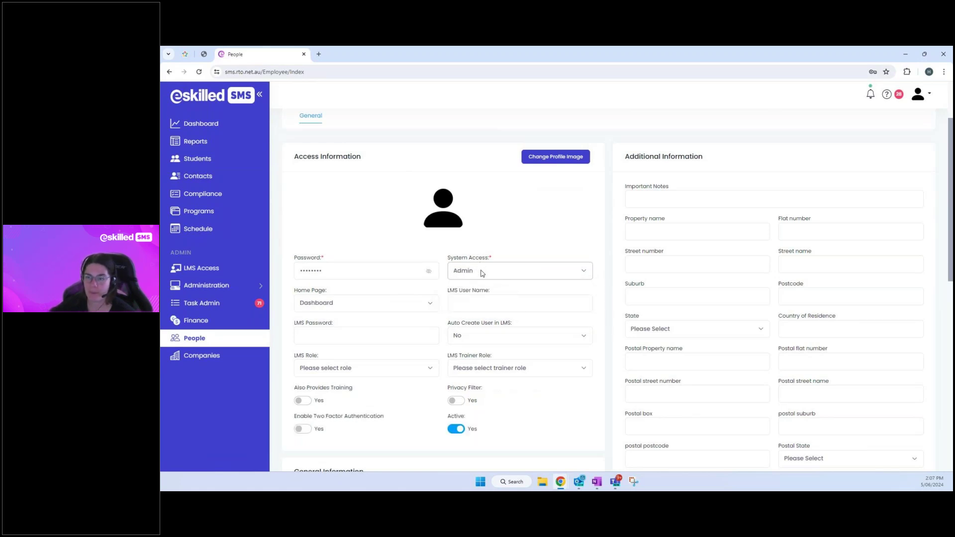
Step: Review the available Home Page options and the LMS User Name and LMS Password fields
{"action": "left_click_drag", "start_coordinate": [294, 290], "coordinate": [331, 295]}
{"action": "left_click", "coordinate": [332, 294]}
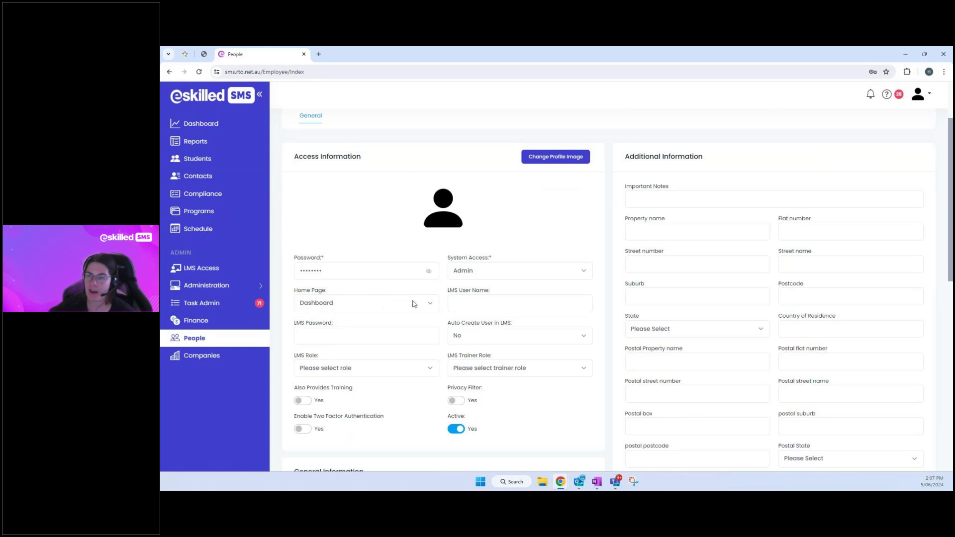
{"action": "left_click", "coordinate": [430, 304]}
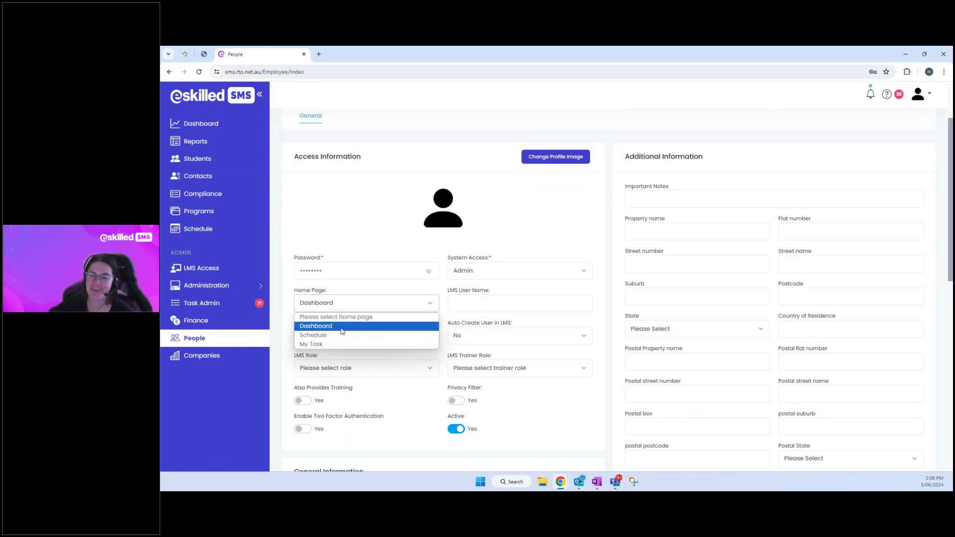
{"action": "left_click", "coordinate": [282, 299]}
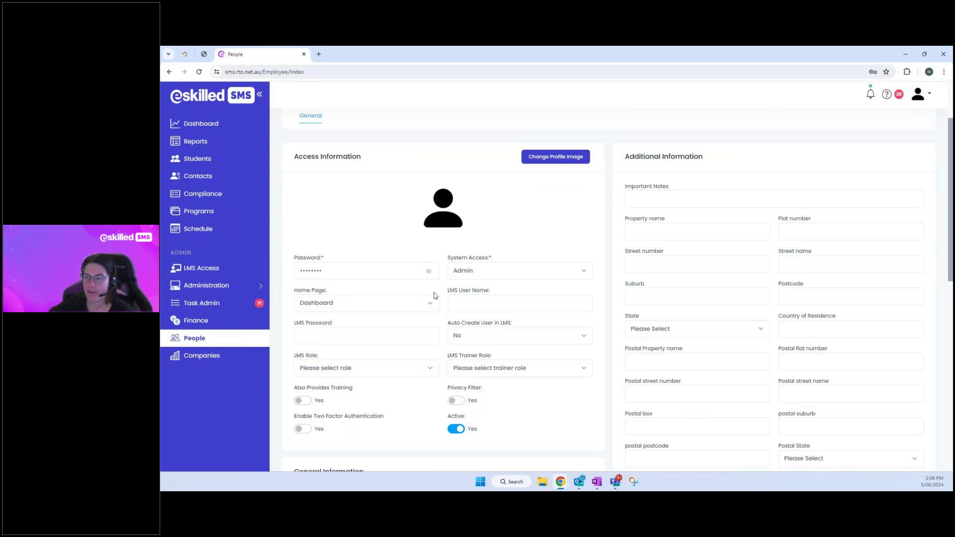
{"action": "left_click_drag", "start_coordinate": [448, 291], "coordinate": [498, 297]}
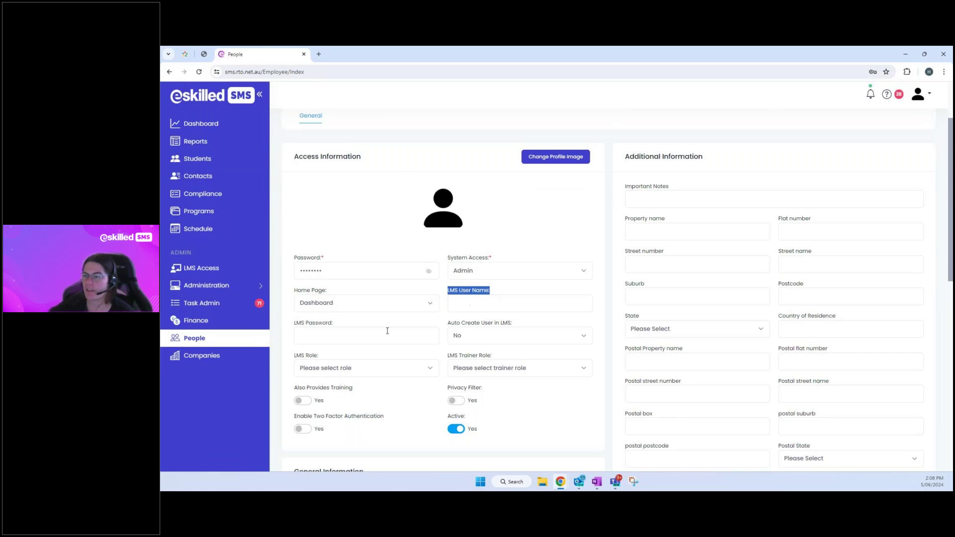
{"action": "left_click_drag", "start_coordinate": [293, 322], "coordinate": [338, 329]}
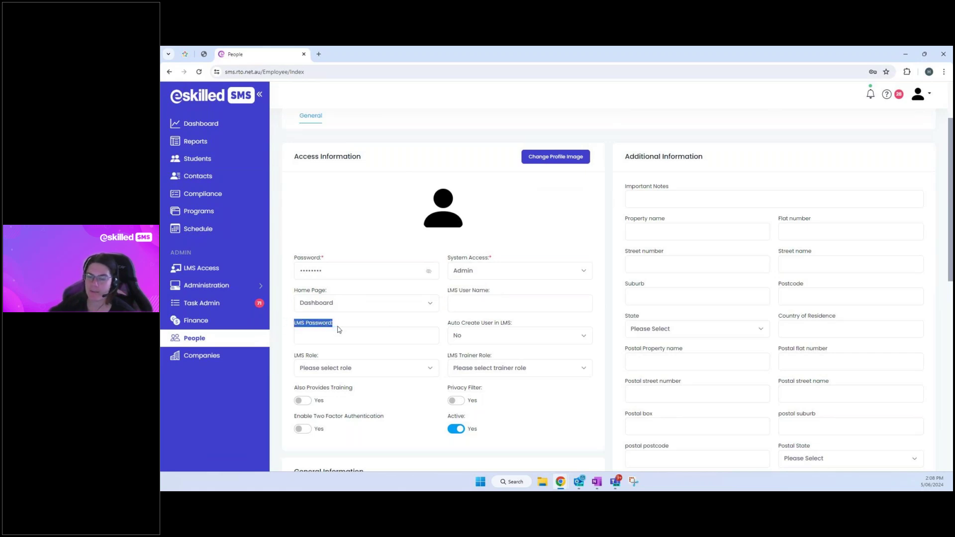
{"action": "left_click", "coordinate": [338, 329]}
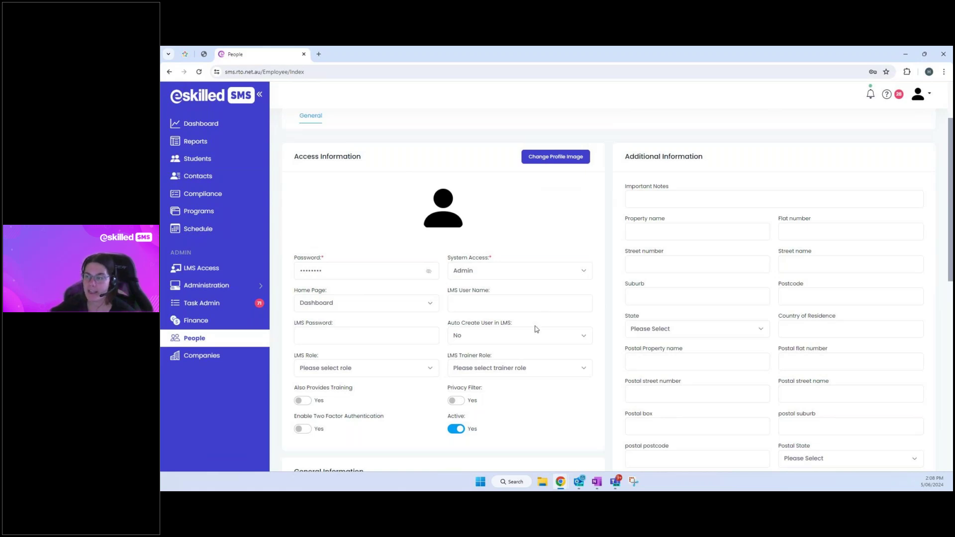
Step: Set Auto Create User in LMS to Yes for the new employee
{"action": "left_click_drag", "start_coordinate": [446, 324], "coordinate": [517, 327]}
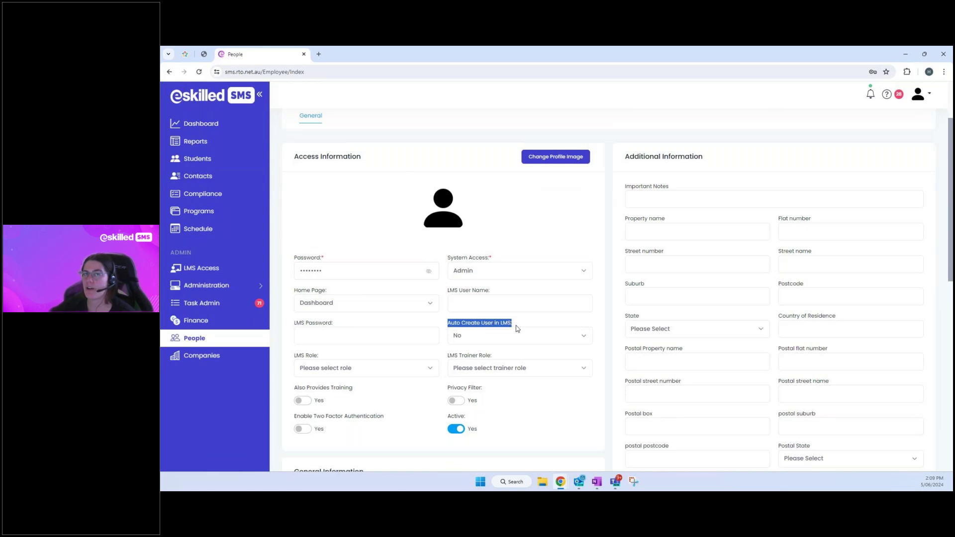
{"action": "left_click", "coordinate": [516, 325]}
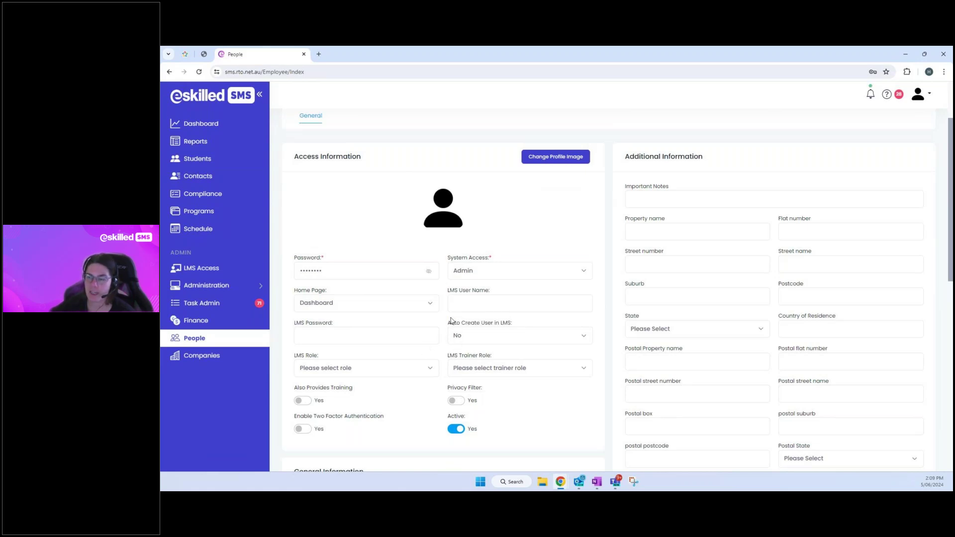
{"action": "left_click", "coordinate": [482, 336]}
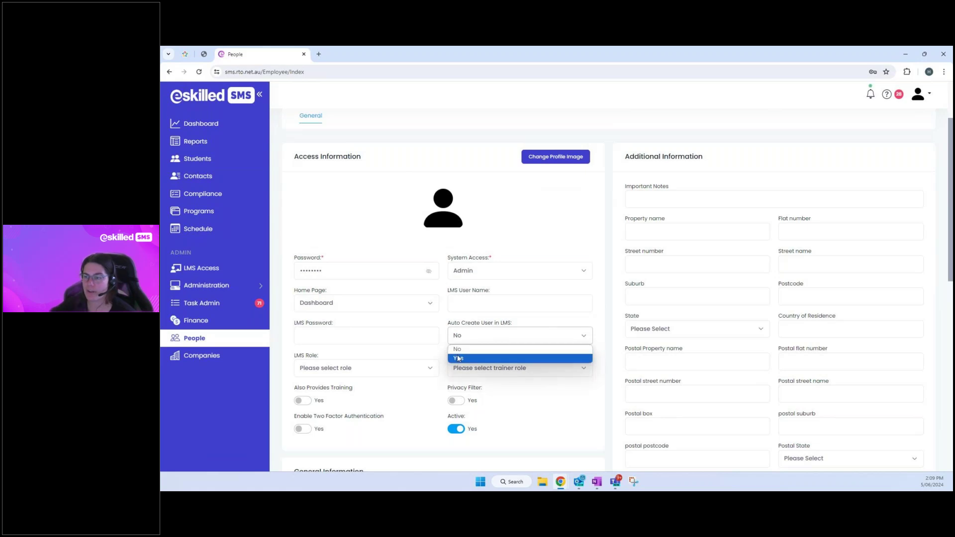
{"action": "left_click", "coordinate": [457, 358]}
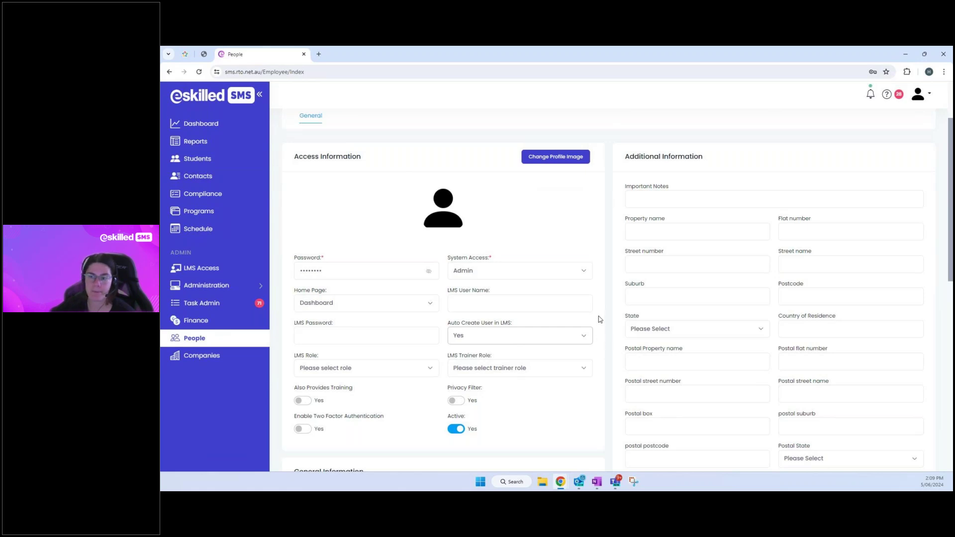
Step: Examine the Auto Create User in LMS, LMS Role and LMS Trainer Role fields under Access Information
{"action": "scroll", "coordinate": [600, 319], "scroll_direction": "down", "scroll_amount": 2}
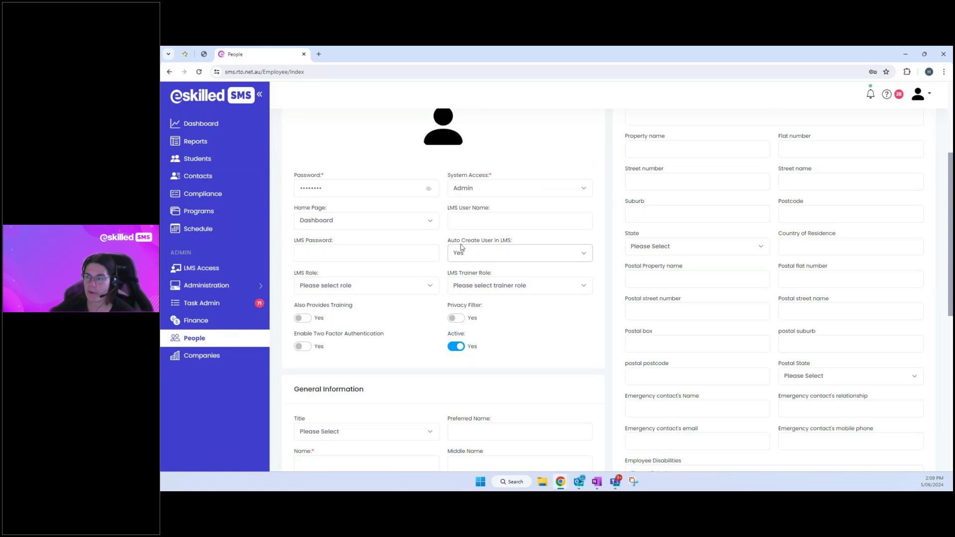
{"action": "left_click_drag", "start_coordinate": [448, 240], "coordinate": [518, 245]}
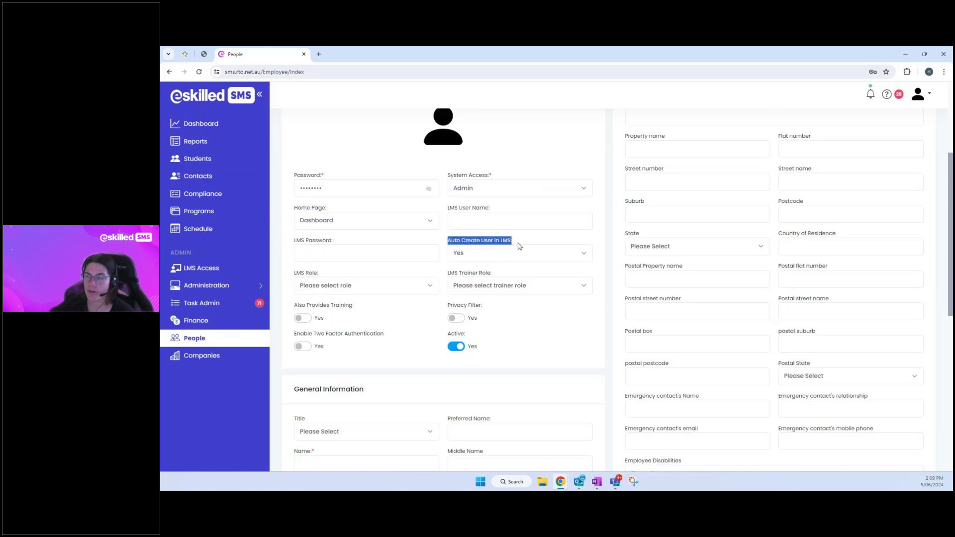
{"action": "left_click_drag", "start_coordinate": [294, 273], "coordinate": [326, 278]}
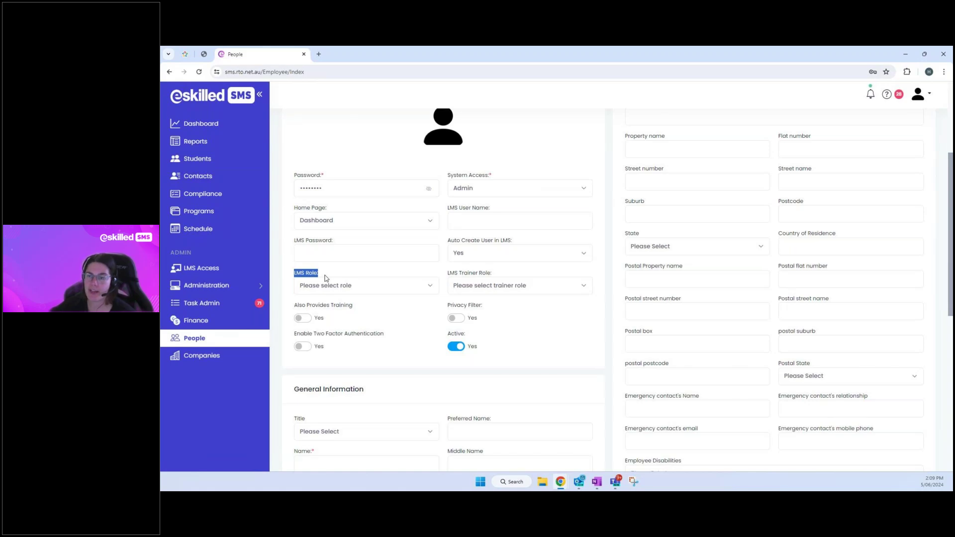
{"action": "left_click_drag", "start_coordinate": [449, 277], "coordinate": [495, 280]}
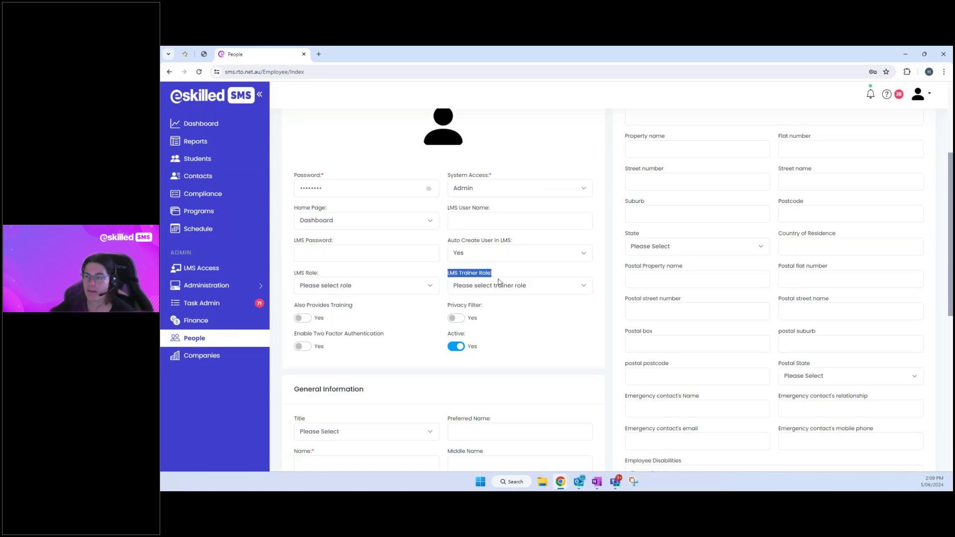
{"action": "left_click", "coordinate": [495, 280]}
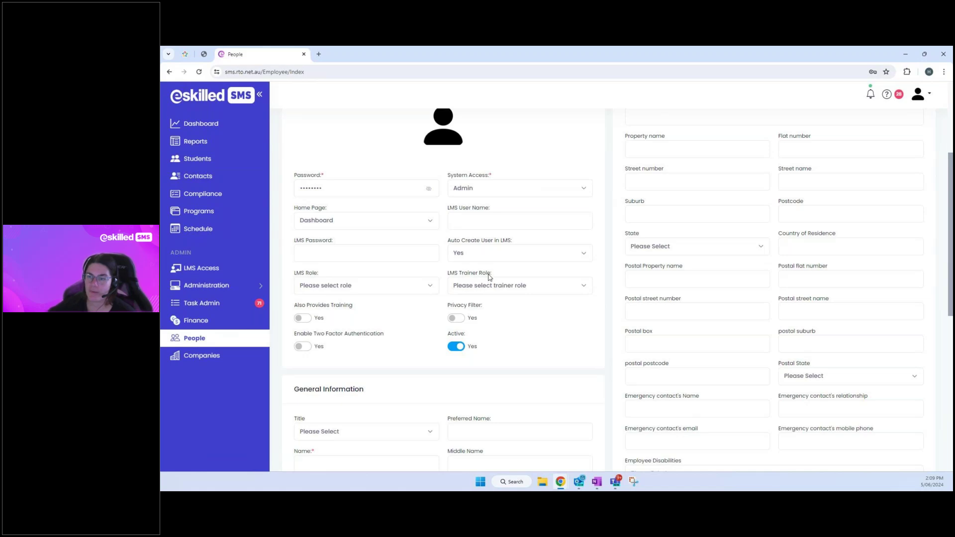
Step: Review the options available for LMS Role and LMS Trainer Role in the new employee's access information
{"action": "left_click", "coordinate": [430, 287]}
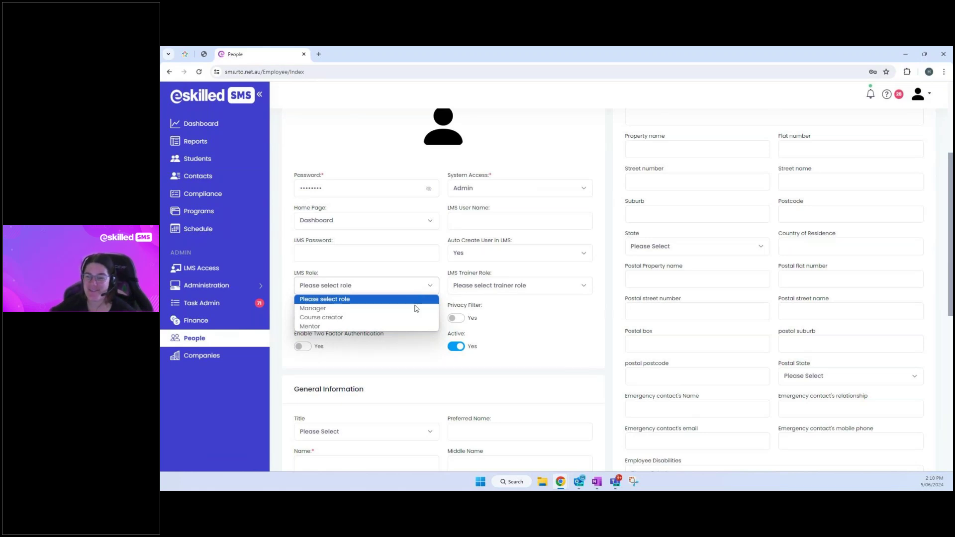
{"action": "left_click", "coordinate": [416, 278]}
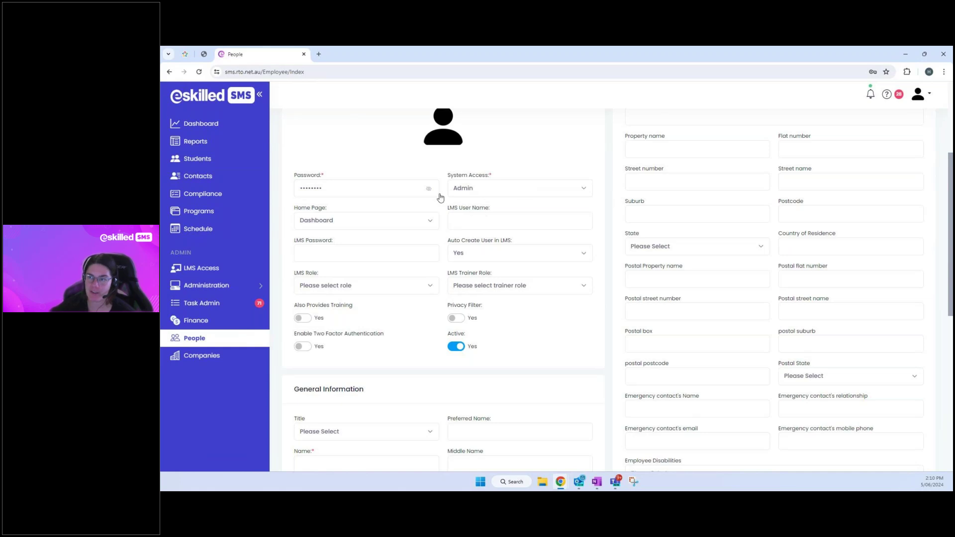
{"action": "left_click", "coordinate": [530, 289]}
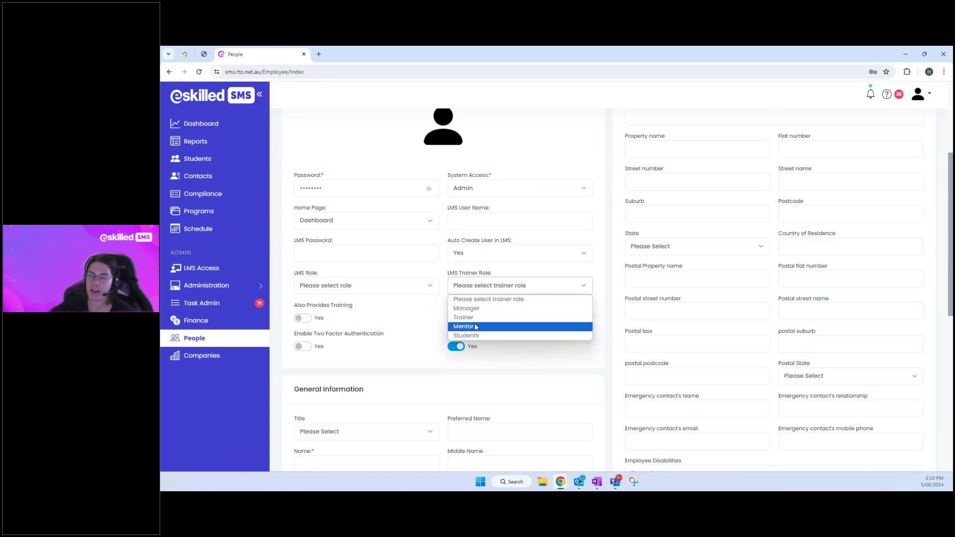
{"action": "left_click", "coordinate": [547, 379]}
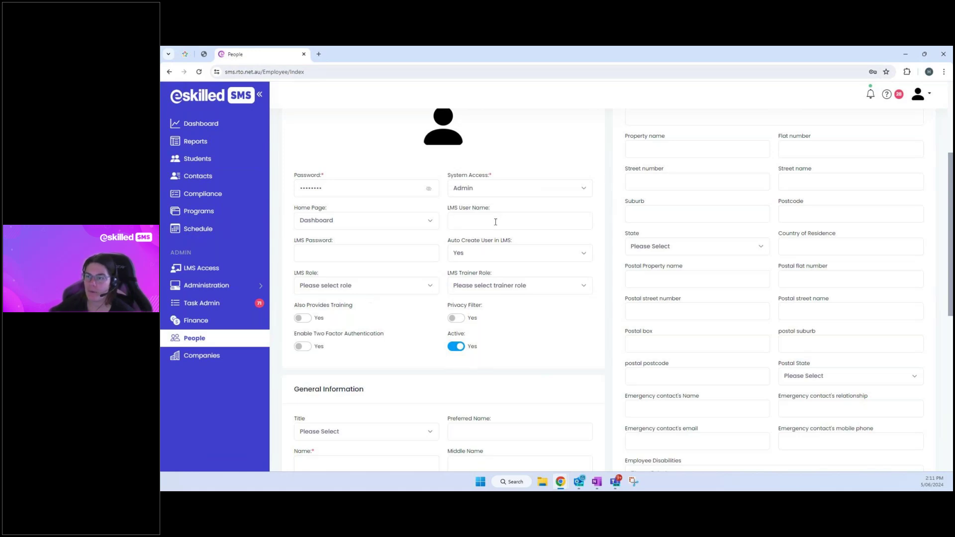
Step: Examine the LMS Password and Auto Create User in LMS fields and recheck the LMS Role options
{"action": "left_click", "coordinate": [324, 252]}
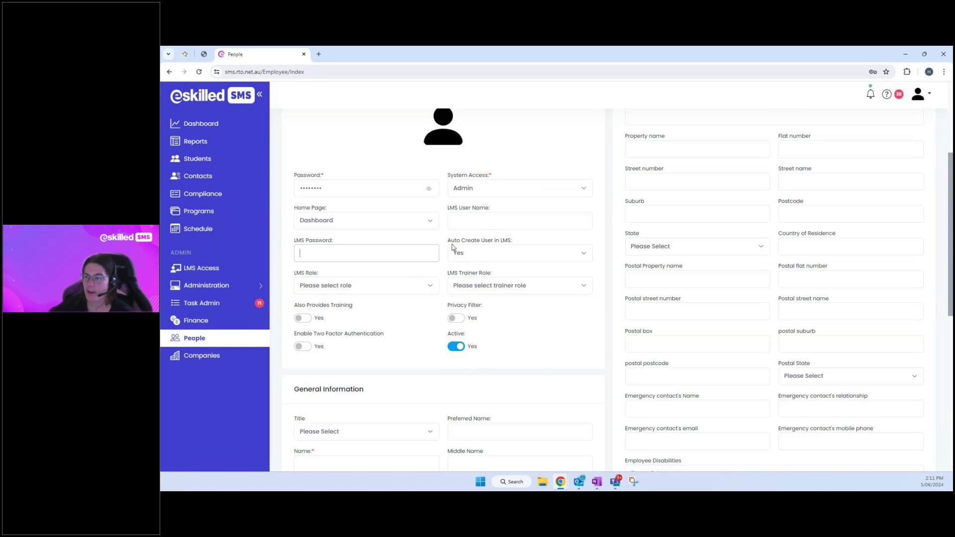
{"action": "left_click_drag", "start_coordinate": [449, 243], "coordinate": [488, 249]}
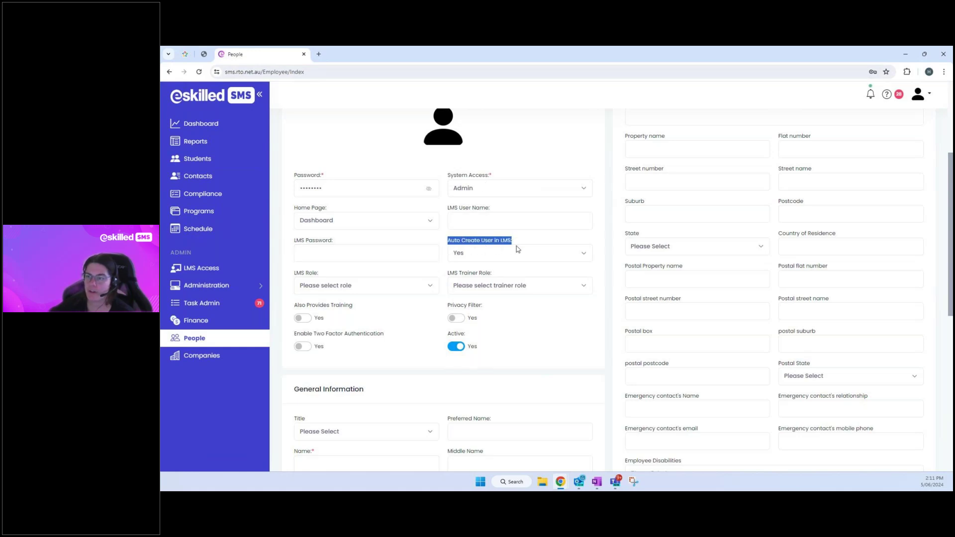
{"action": "left_click", "coordinate": [454, 275]}
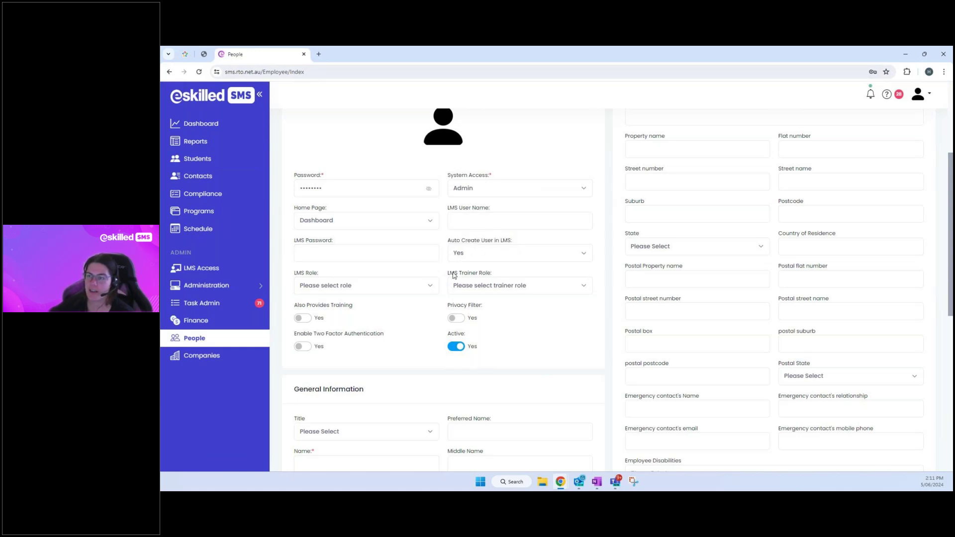
{"action": "left_click_drag", "start_coordinate": [293, 273], "coordinate": [327, 277]}
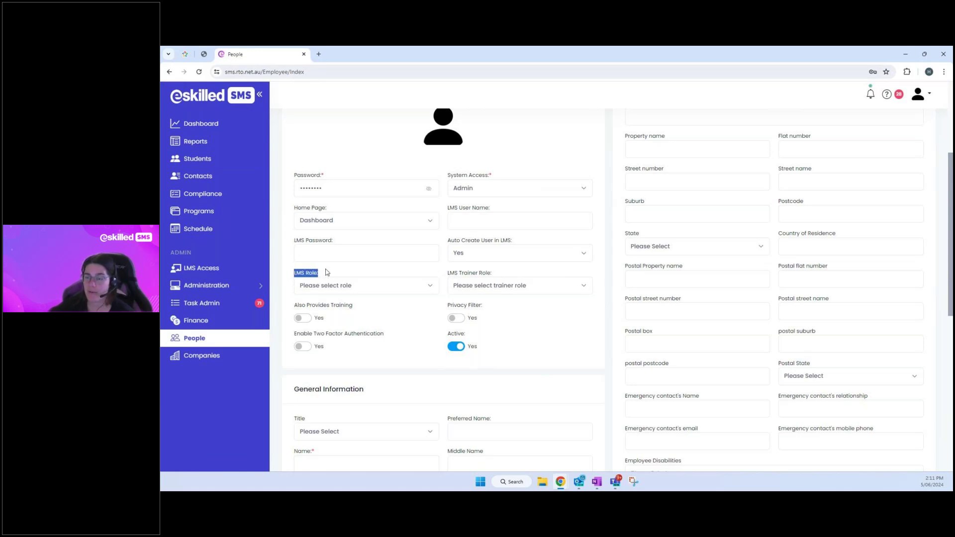
{"action": "left_click", "coordinate": [327, 276]}
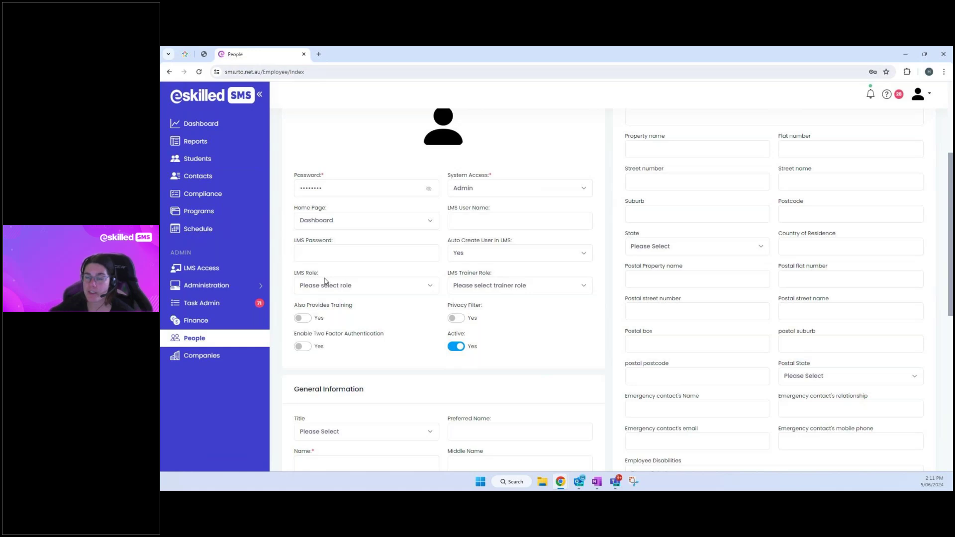
{"action": "left_click", "coordinate": [325, 281]}
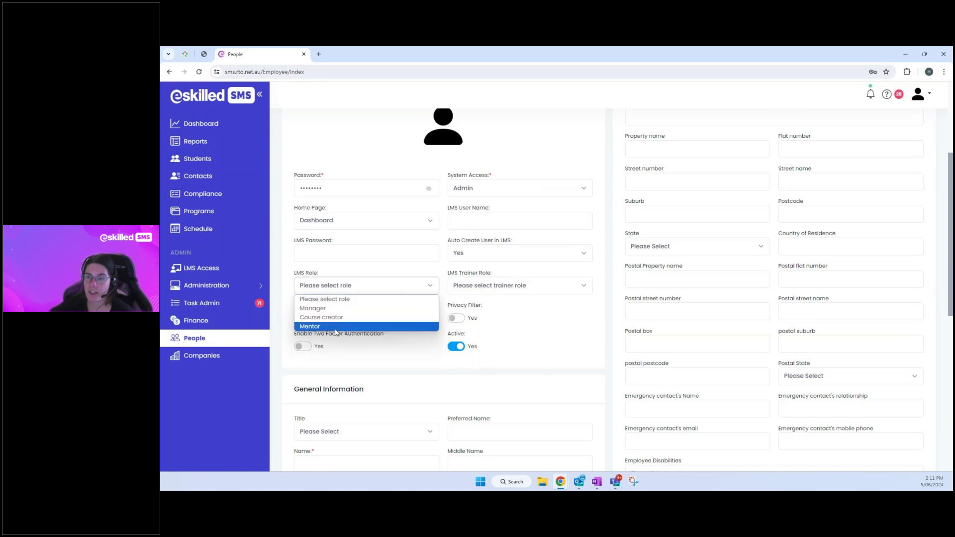
{"action": "left_click", "coordinate": [357, 283]}
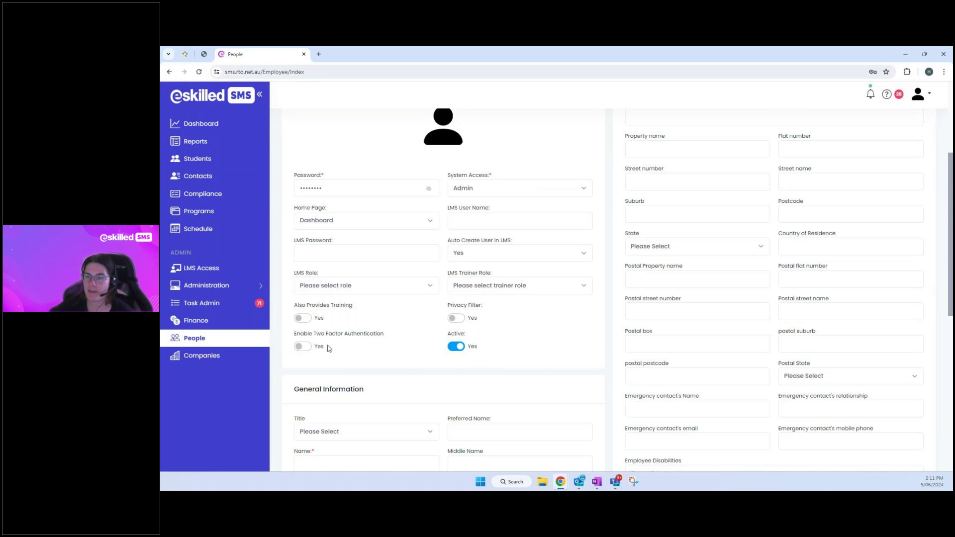
Step: Try enabling Also Provides Training and Privacy Filter for the employee, switching each one back off
{"action": "left_click_drag", "start_coordinate": [304, 309], "coordinate": [354, 312]}
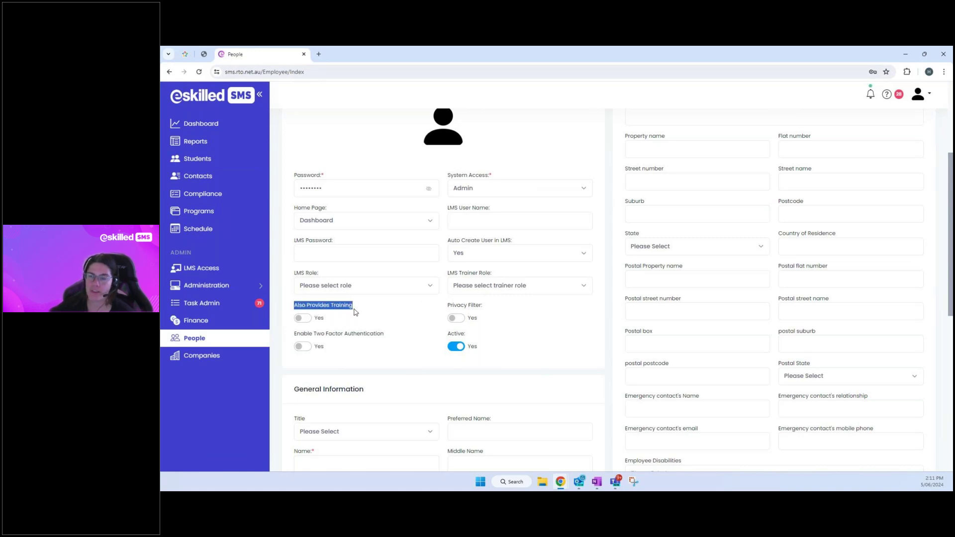
{"action": "left_click", "coordinate": [379, 305]}
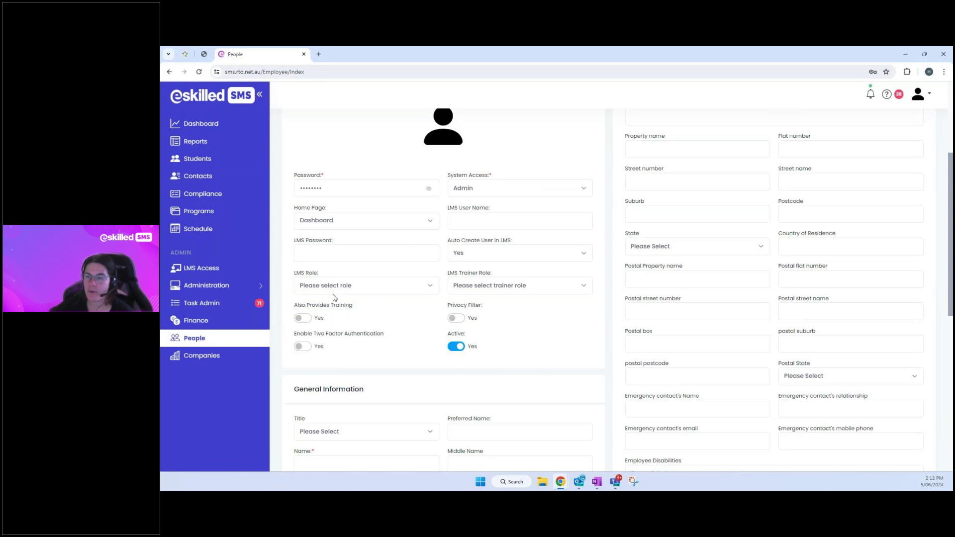
{"action": "left_click", "coordinate": [299, 318]}
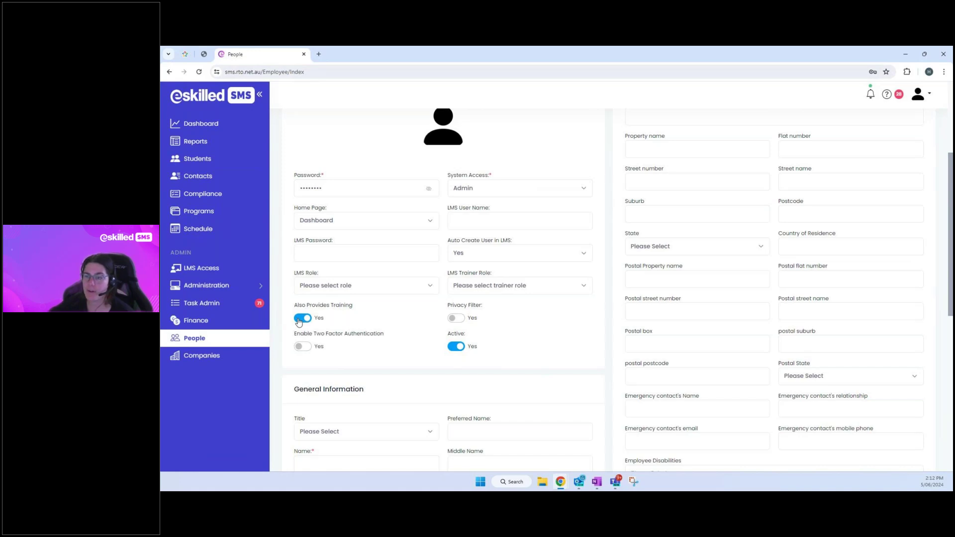
{"action": "left_click", "coordinate": [299, 319]}
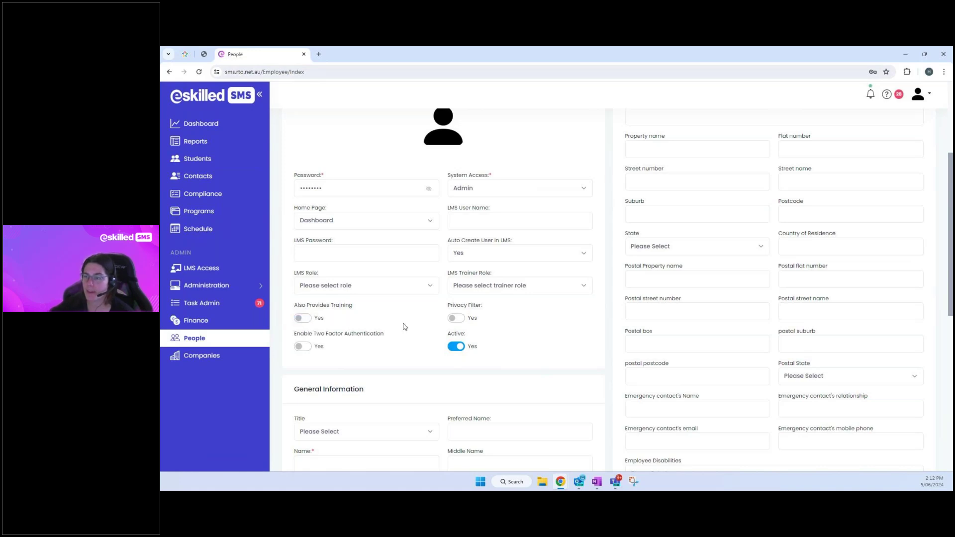
{"action": "left_click", "coordinate": [451, 320]}
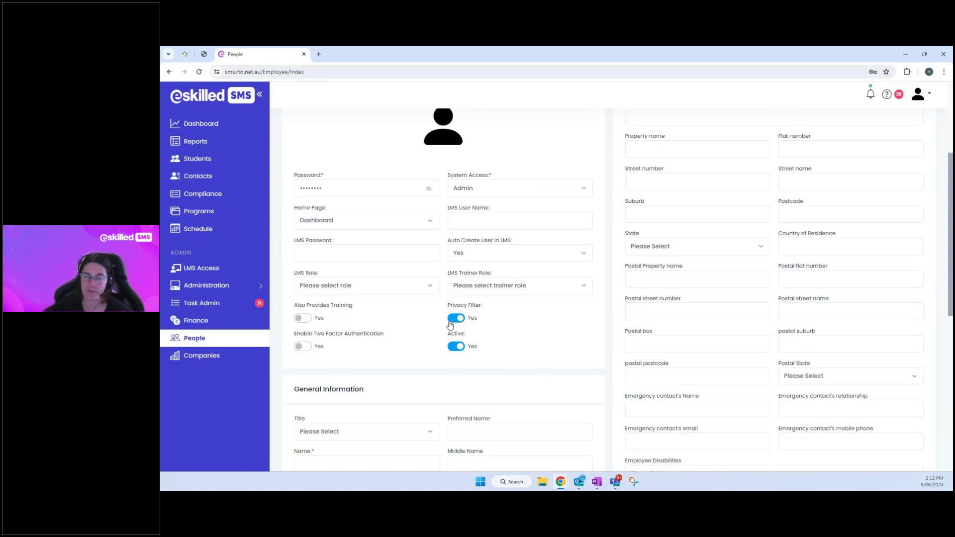
{"action": "left_click", "coordinate": [452, 321]}
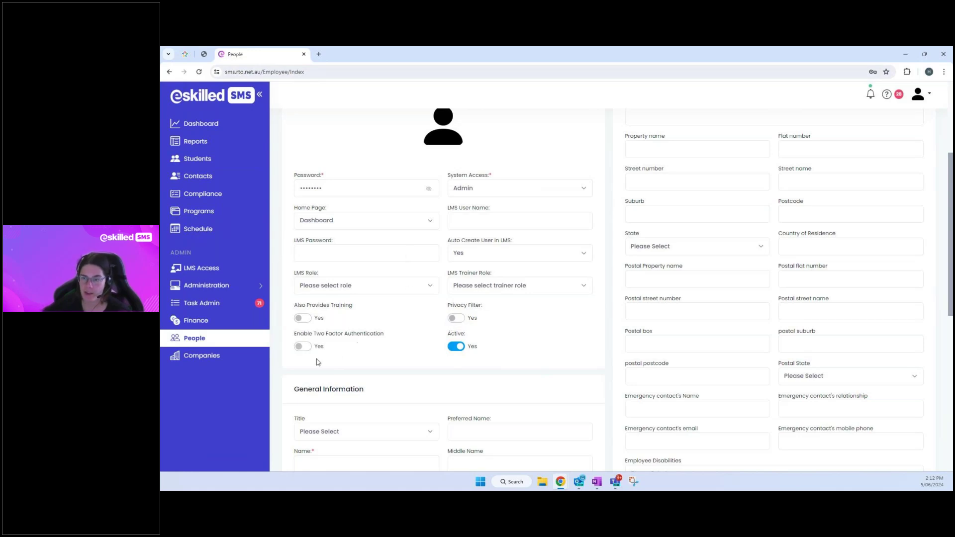
Step: Try toggling Enable Two Factor Authentication and Active, returning two-factor to off and Active to on
{"action": "left_click", "coordinate": [303, 348]}
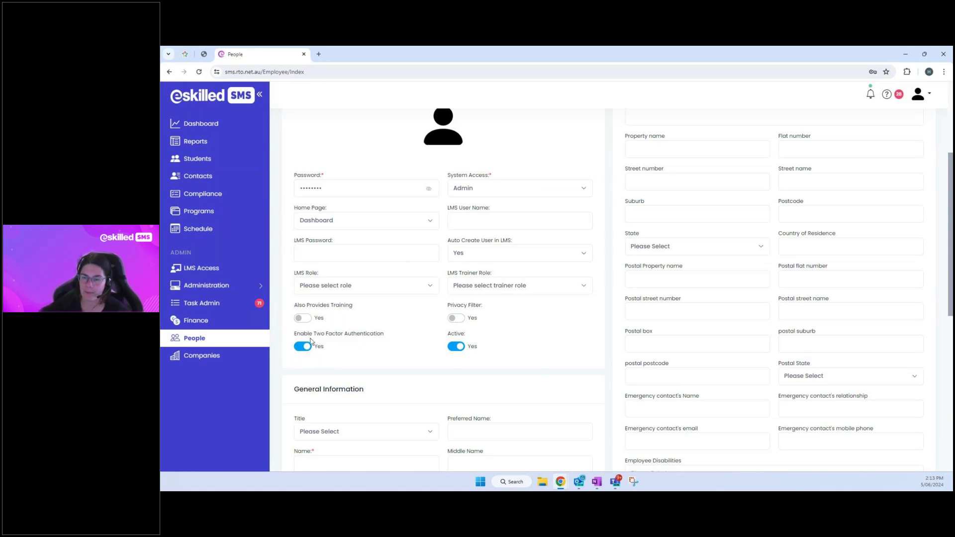
{"action": "left_click", "coordinate": [305, 347]}
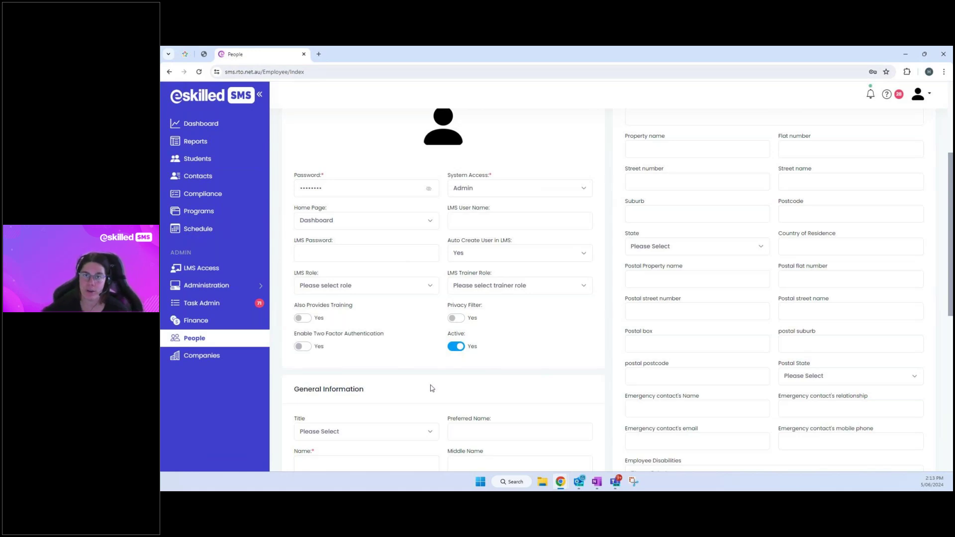
{"action": "left_click", "coordinate": [454, 347]}
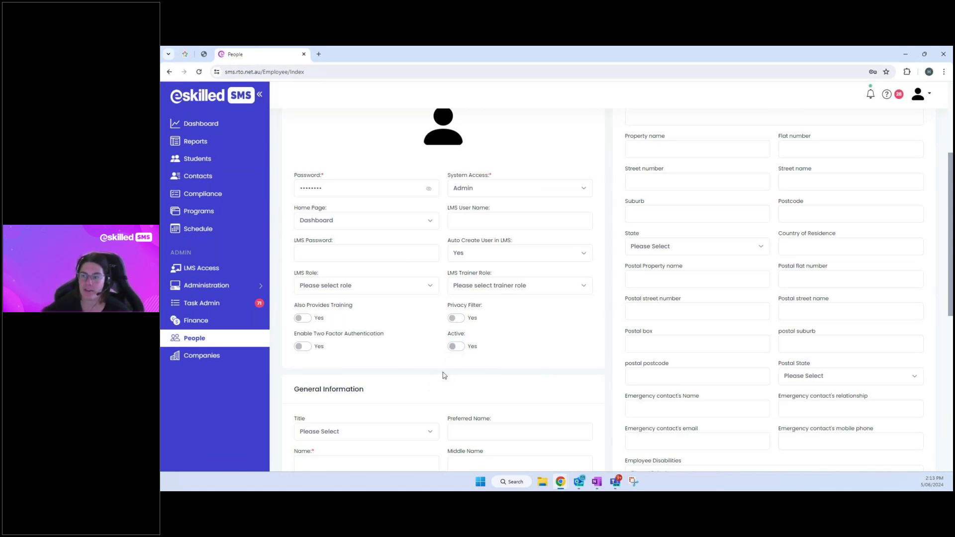
{"action": "left_click", "coordinate": [455, 346]}
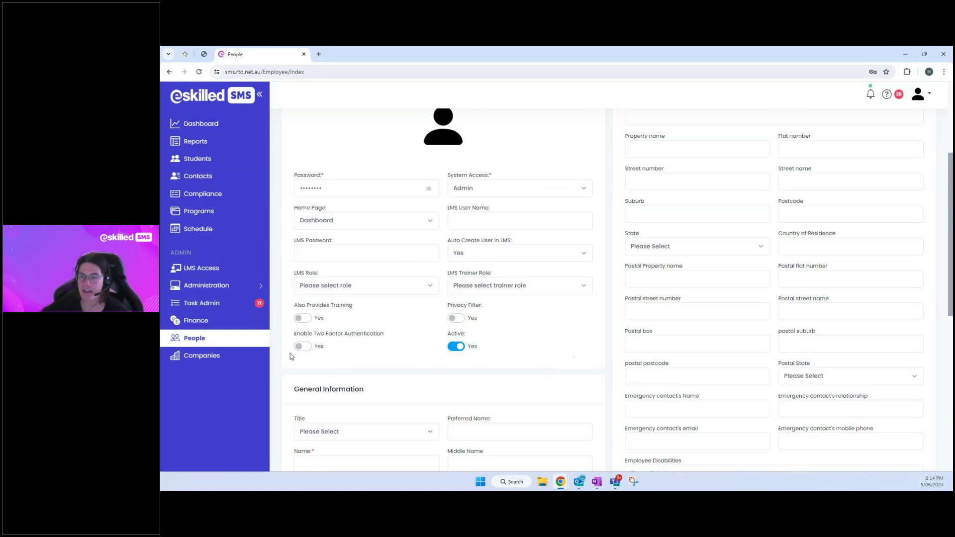
Step: Change the new employee's System Access to Trainer
{"action": "scroll", "coordinate": [293, 323], "scroll_direction": "up", "scroll_amount": 1}
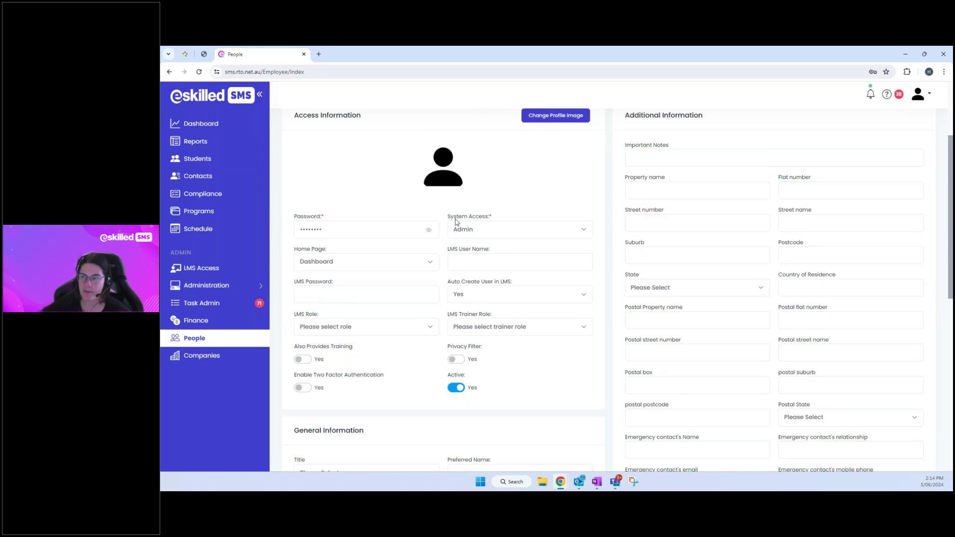
{"action": "left_click_drag", "start_coordinate": [447, 219], "coordinate": [493, 226]}
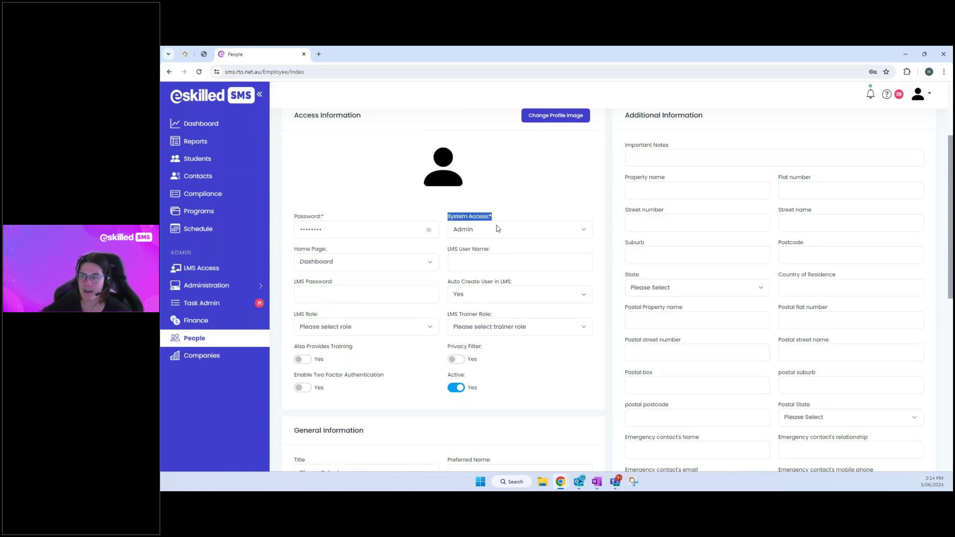
{"action": "left_click", "coordinate": [497, 229]}
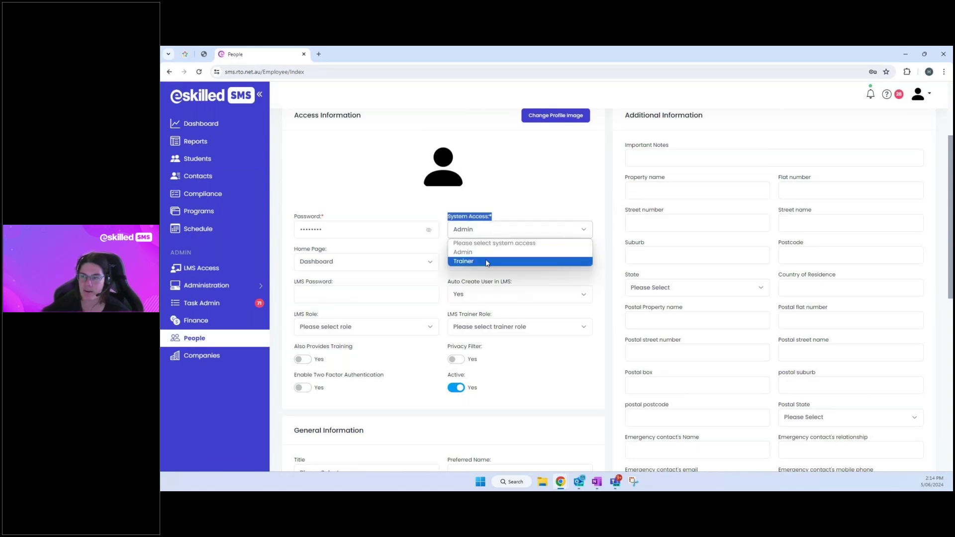
{"action": "left_click", "coordinate": [485, 262]}
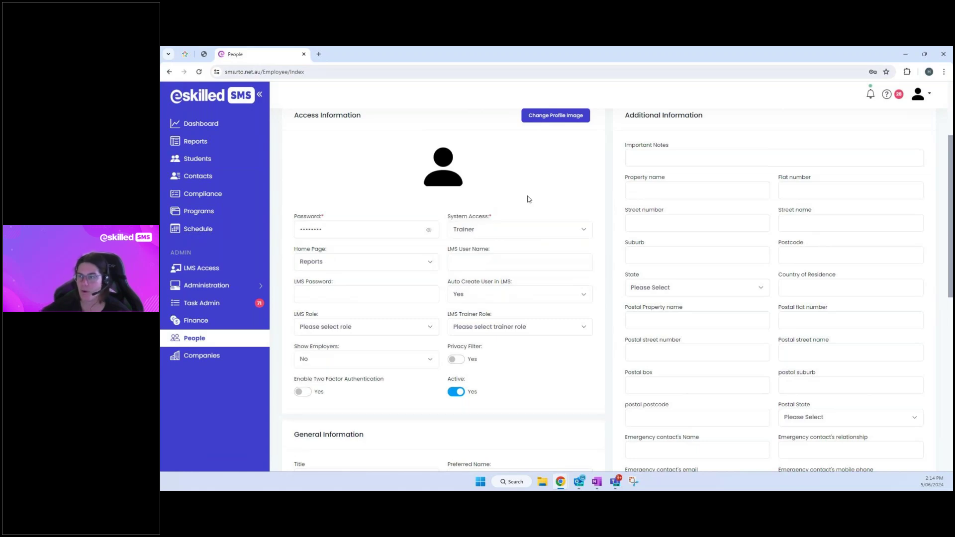
Step: Review the Home Page options offered for Trainer access without changing the selection
{"action": "left_click_drag", "start_coordinate": [326, 252], "coordinate": [296, 251]}
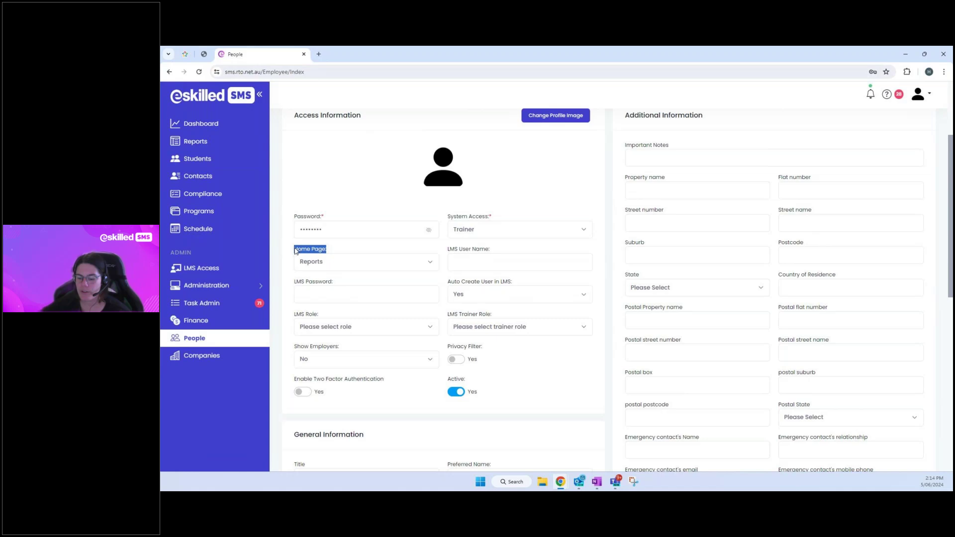
{"action": "left_click", "coordinate": [324, 264]}
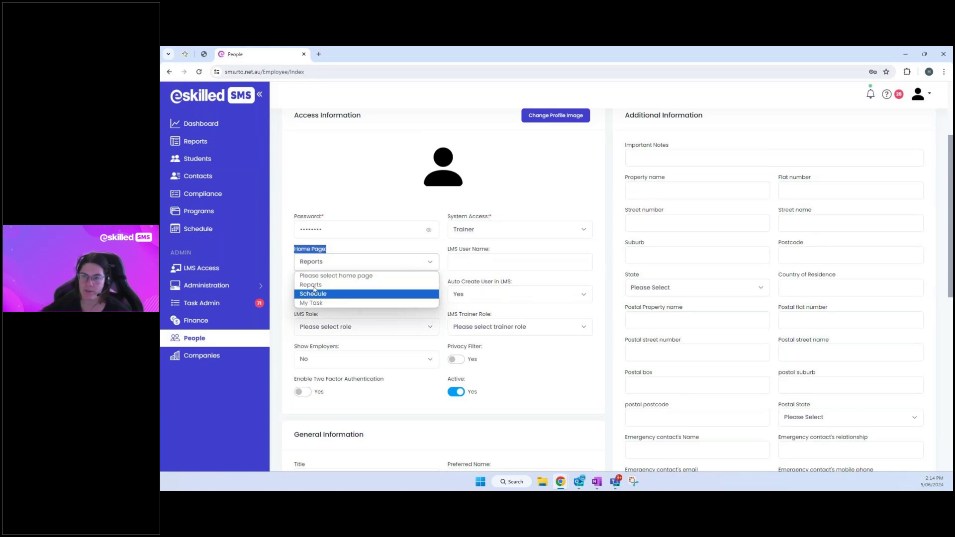
{"action": "left_click", "coordinate": [280, 262]}
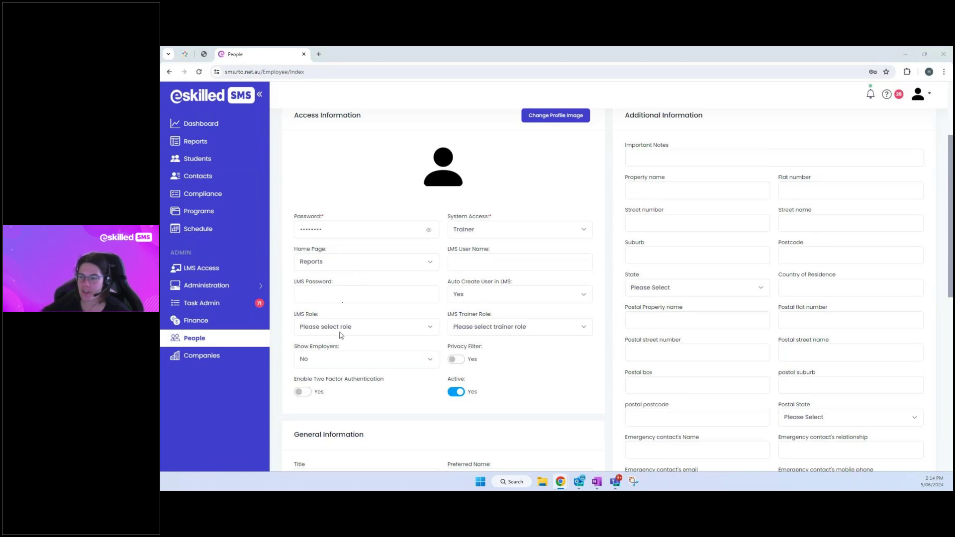
Step: Examine the Show Employers field and its options for the Trainer employee, leaving the selection as is
{"action": "left_click_drag", "start_coordinate": [357, 347], "coordinate": [299, 345]}
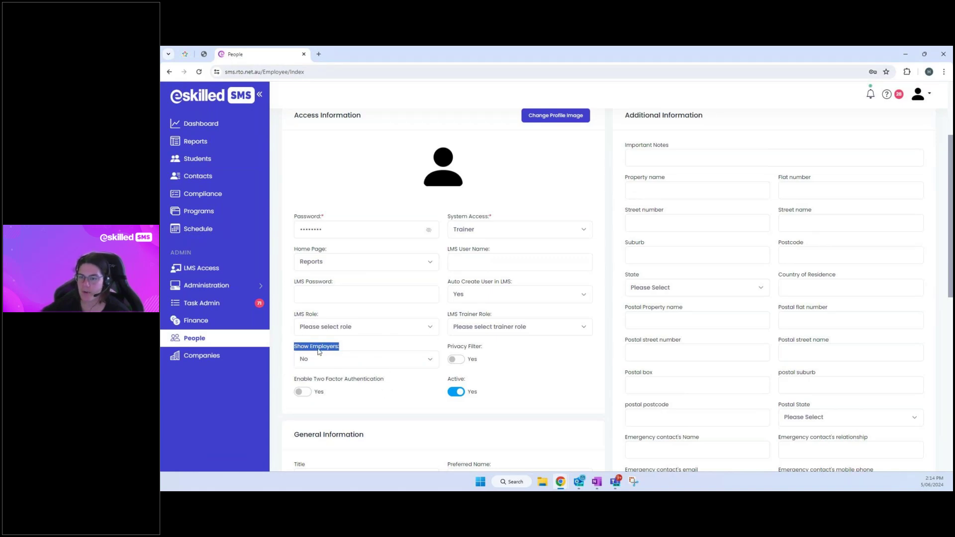
{"action": "left_click", "coordinate": [364, 349]}
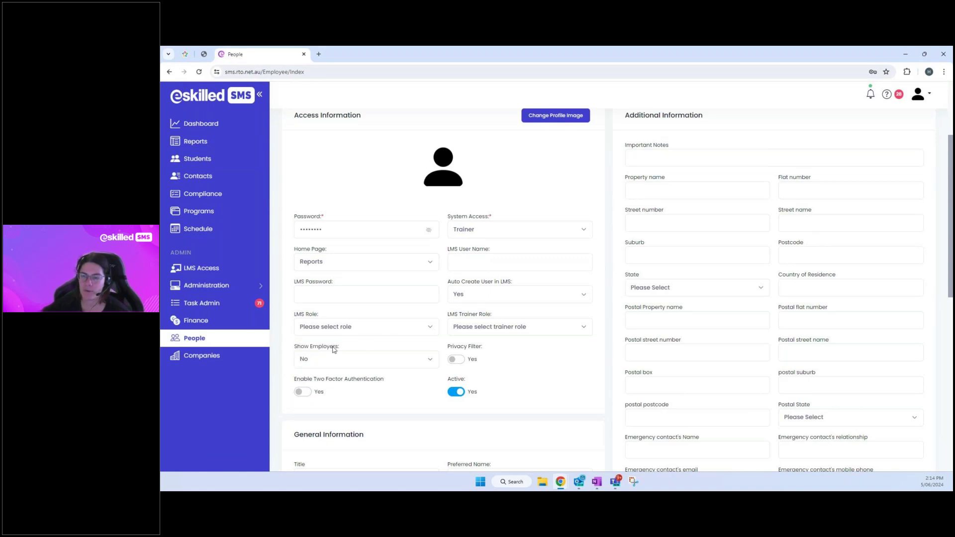
{"action": "left_click", "coordinate": [329, 363]}
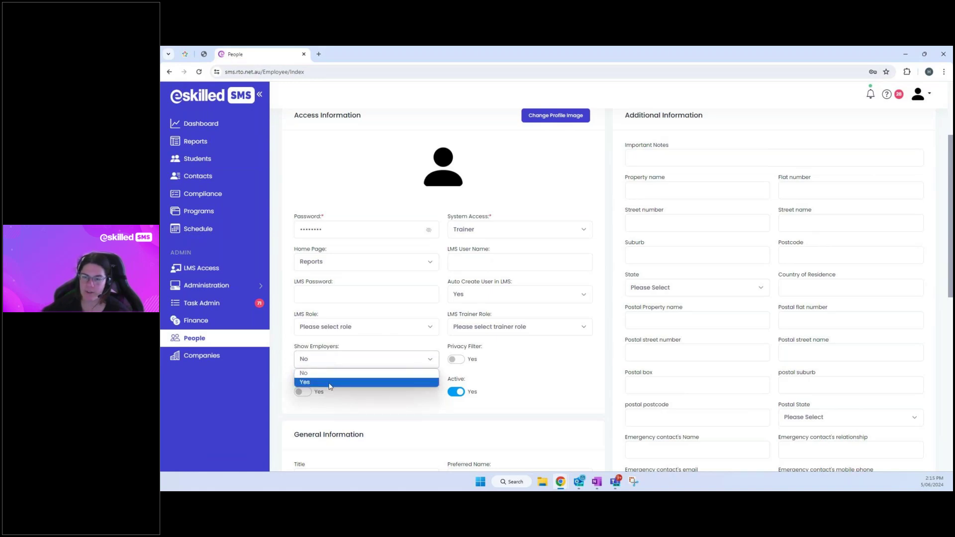
{"action": "left_click", "coordinate": [418, 390]}
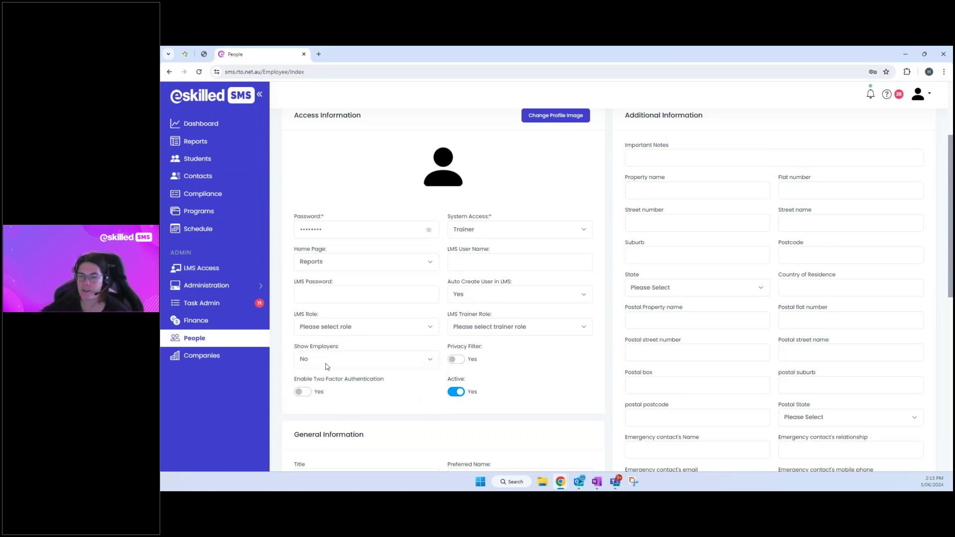
Step: Search the Companies list for "red" and open the Red Crunchy Apples company record
{"action": "left_click", "coordinate": [193, 364]}
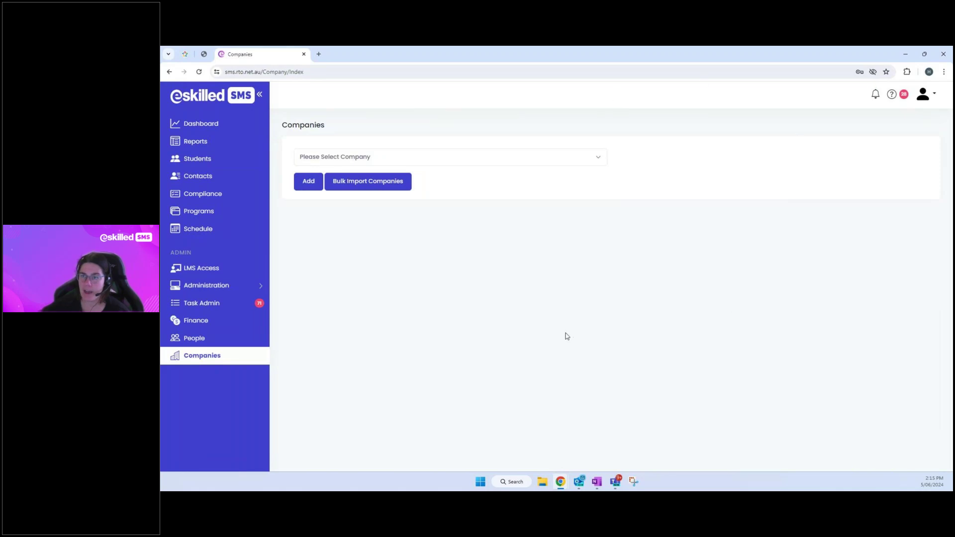
{"action": "left_click", "coordinate": [305, 162]}
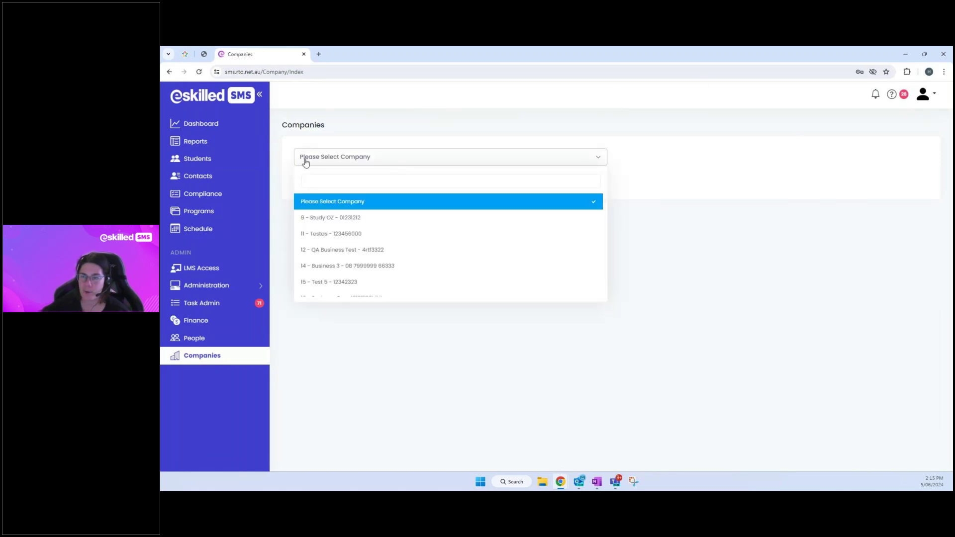
{"action": "type", "text": "red"}
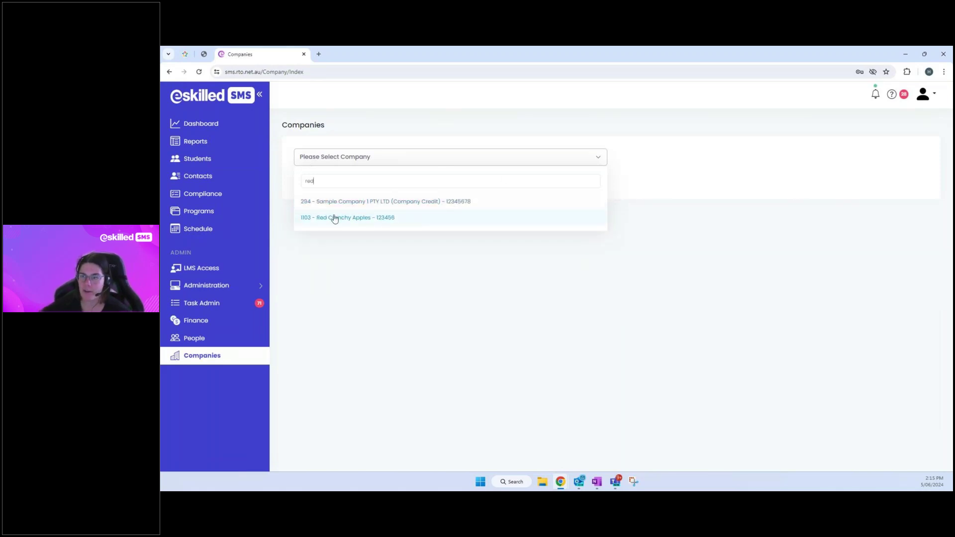
{"action": "left_click", "coordinate": [334, 218]}
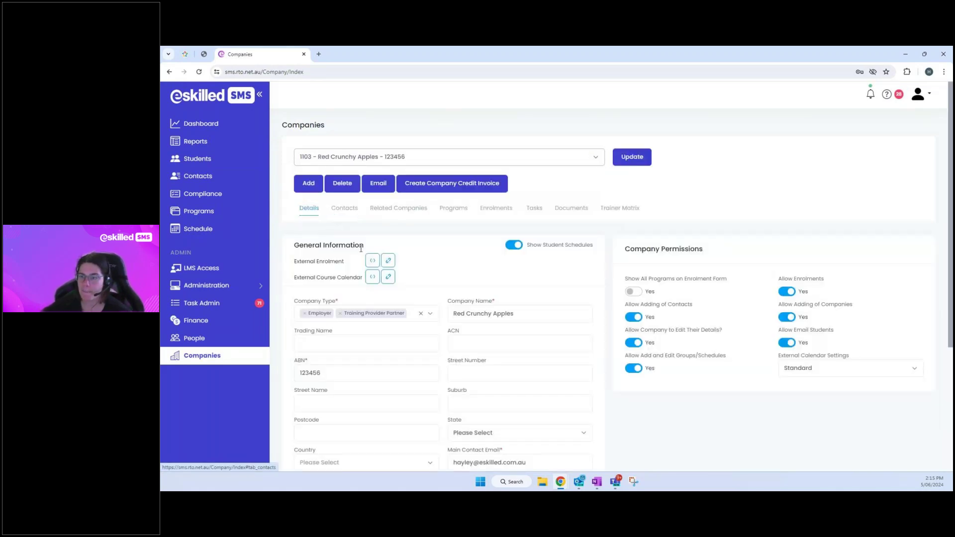
Step: Examine the Red Crunchy Apples company's details and its contacts, including each contact's type and phone number
{"action": "left_click", "coordinate": [332, 211]}
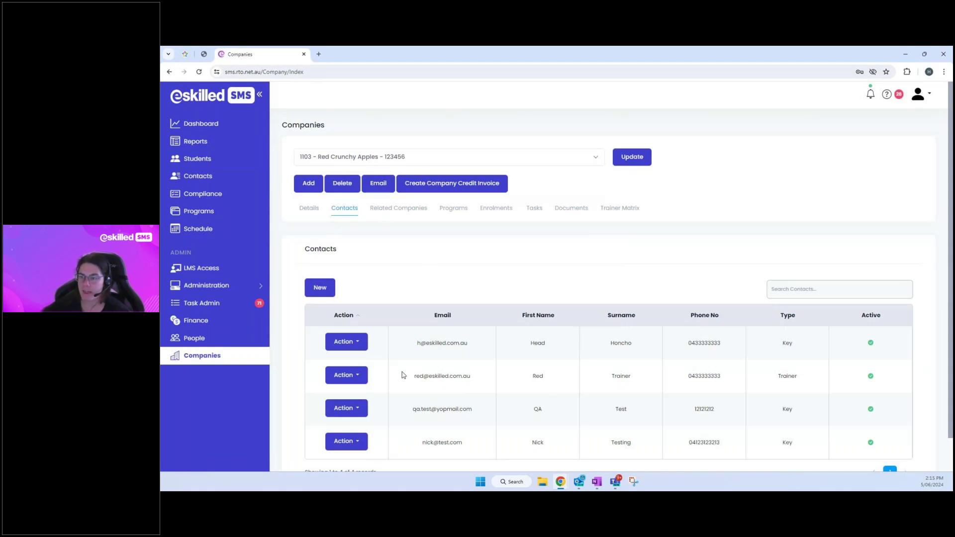
{"action": "left_click", "coordinate": [317, 210]}
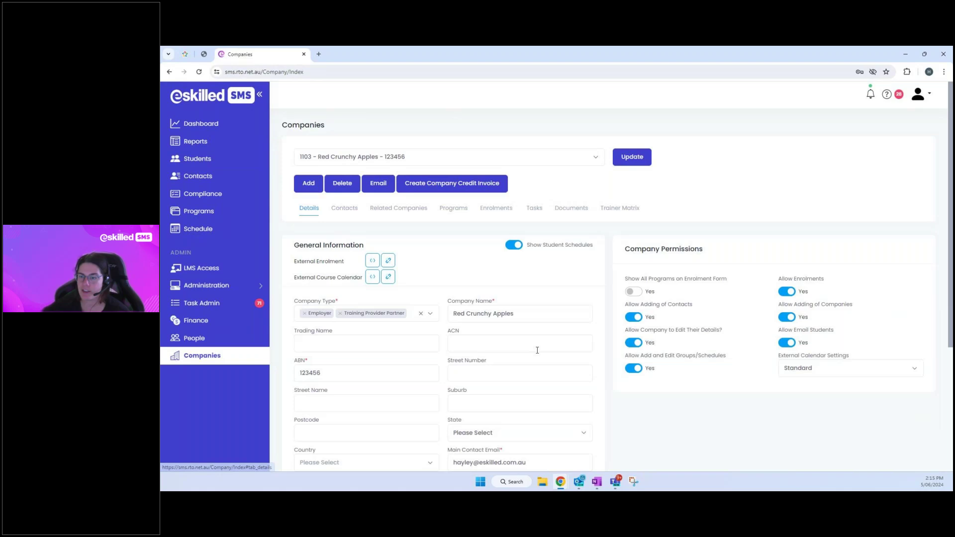
{"action": "scroll", "coordinate": [534, 350], "scroll_direction": "down", "scroll_amount": 2}
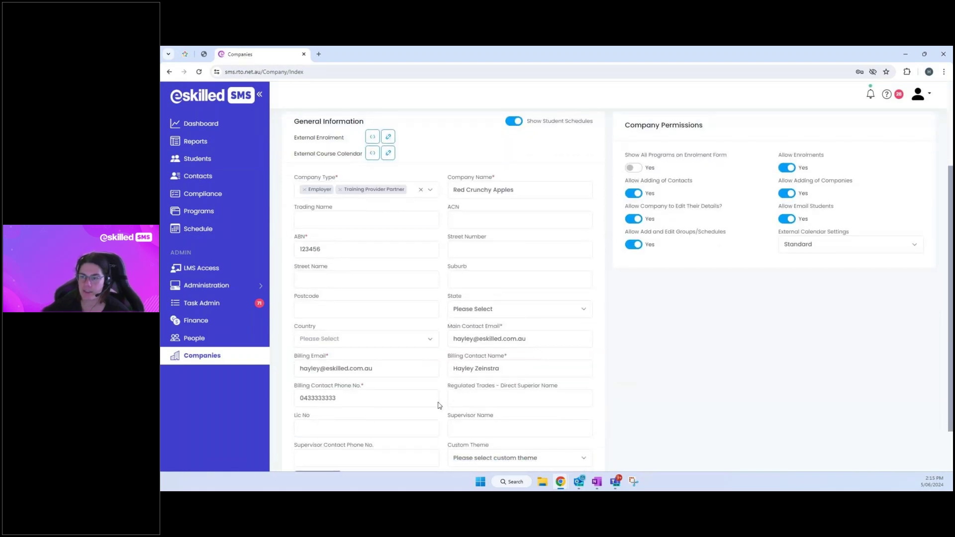
{"action": "scroll", "coordinate": [651, 398], "scroll_direction": "up", "scroll_amount": 3}
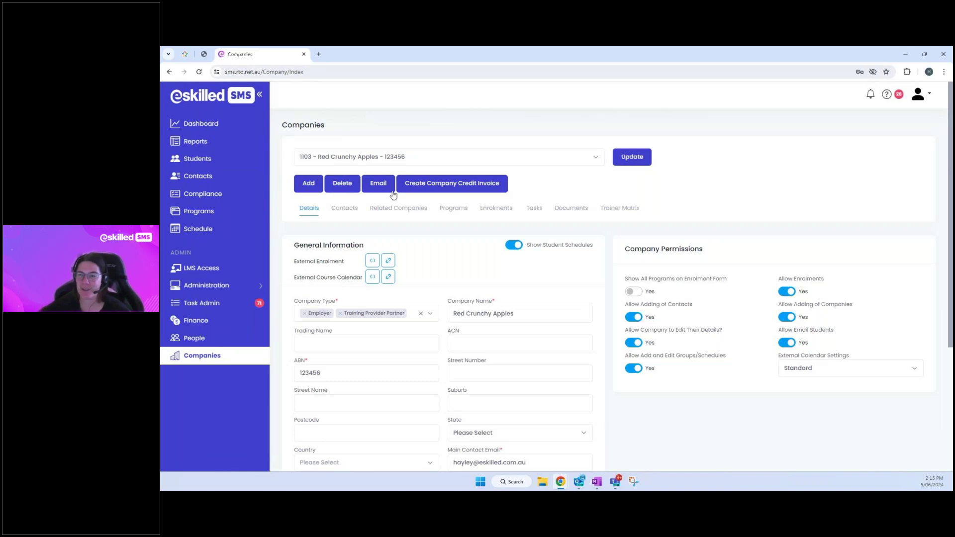
{"action": "left_click", "coordinate": [341, 215]}
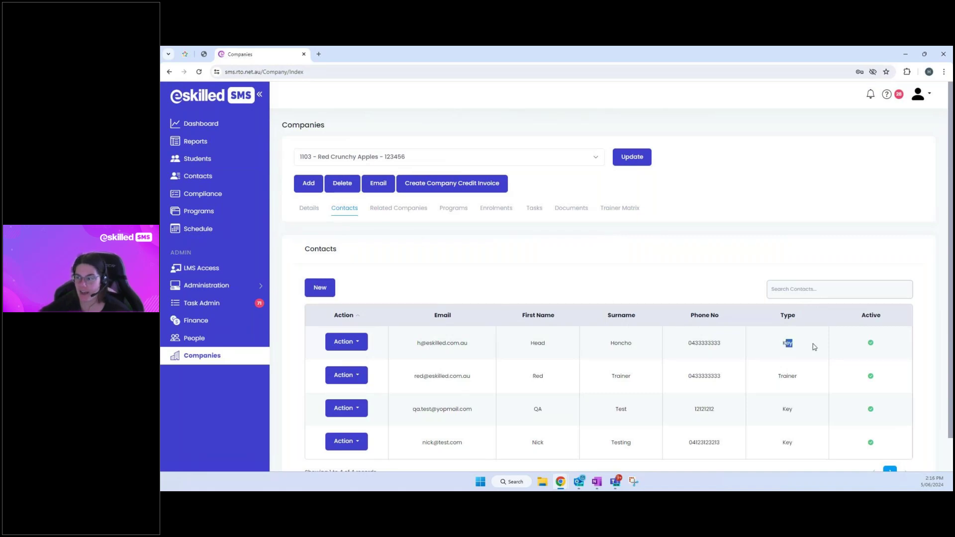
{"action": "left_click_drag", "start_coordinate": [729, 343], "coordinate": [659, 330]}
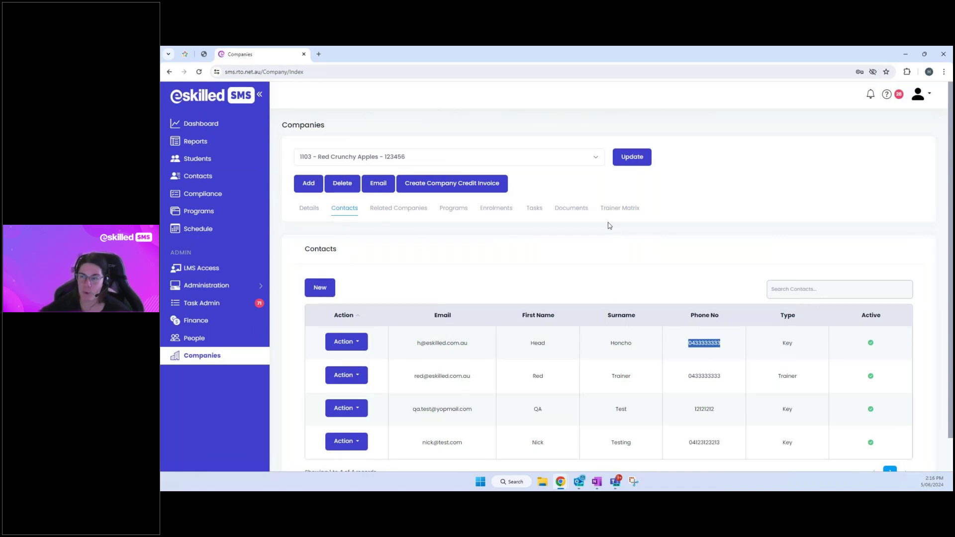
{"action": "left_click", "coordinate": [596, 253]}
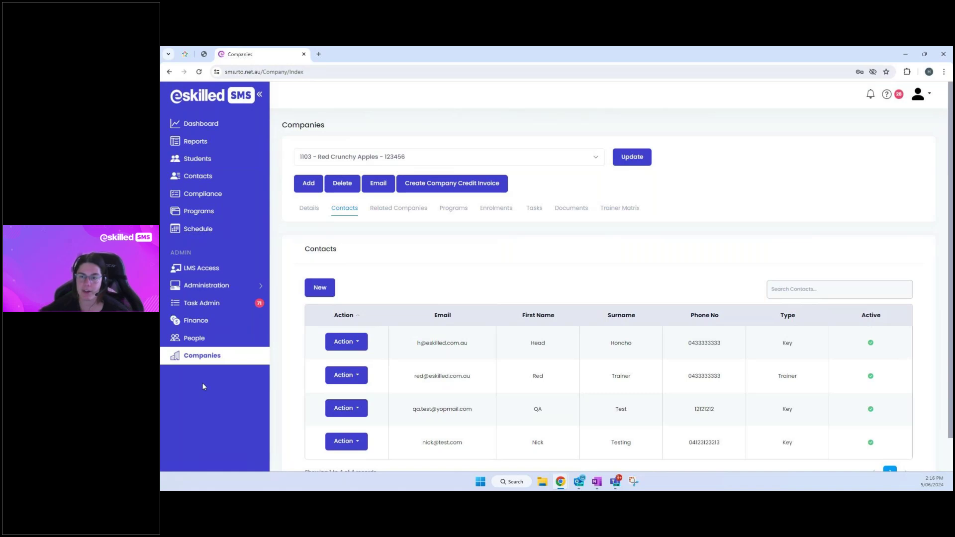
Step: Start a new employee record in People and look over its Access Information fields
{"action": "left_click", "coordinate": [194, 339]}
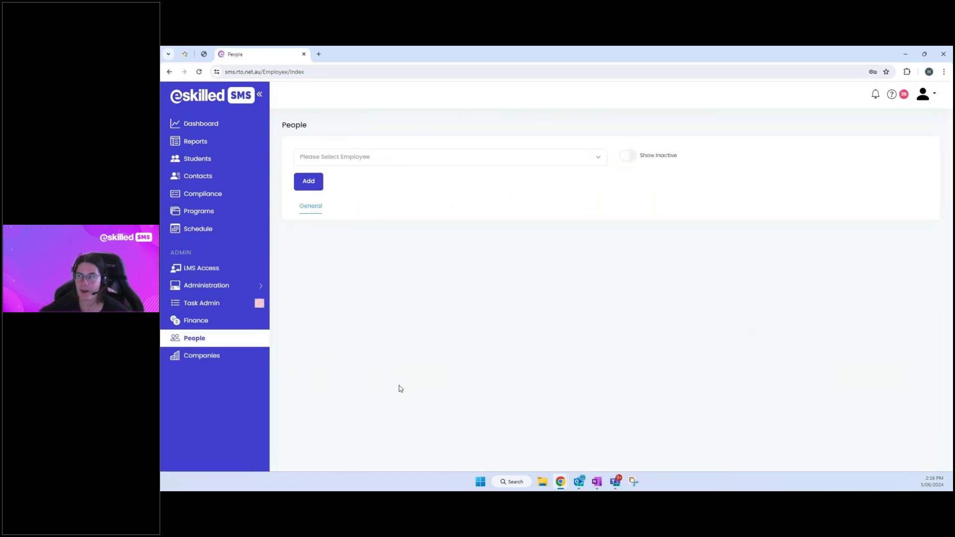
{"action": "left_click", "coordinate": [306, 183]}
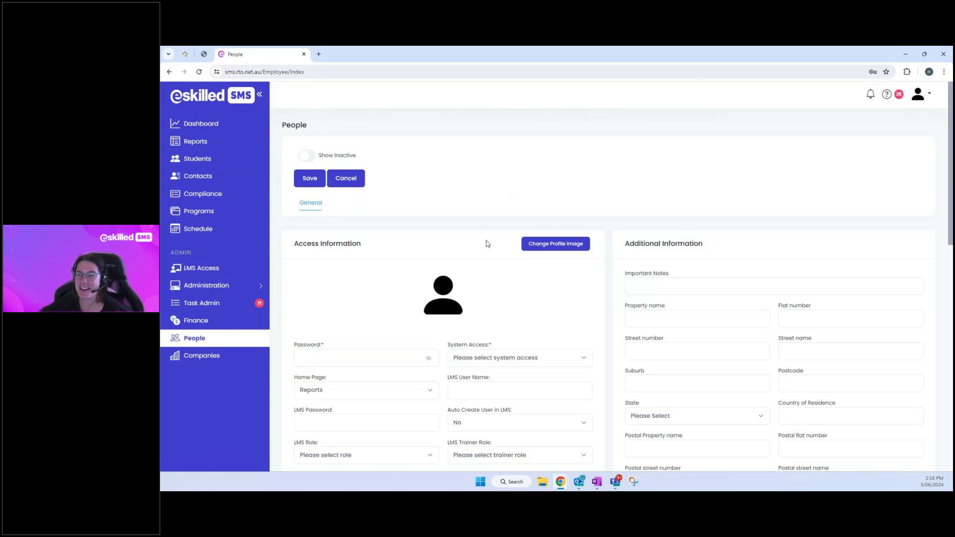
{"action": "scroll", "coordinate": [487, 241], "scroll_direction": "down", "scroll_amount": 2}
{"action": "scroll", "coordinate": [487, 241], "scroll_direction": "down", "scroll_amount": 2}
{"action": "left_click_drag", "start_coordinate": [336, 266], "coordinate": [322, 265]}
{"action": "left_click", "coordinate": [333, 267]}
{"action": "scroll", "coordinate": [333, 268], "scroll_direction": "down", "scroll_amount": 6}
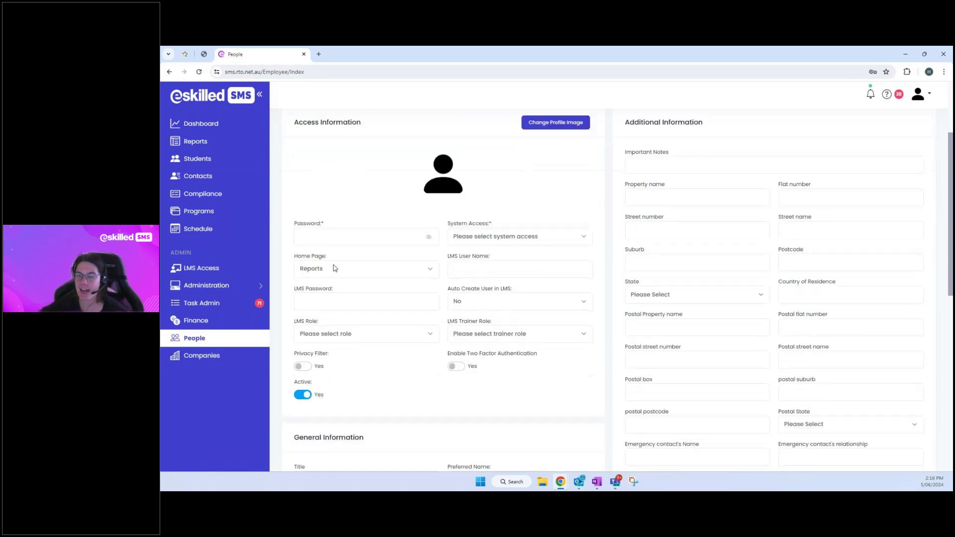
Step: Examine the required Name, Surname and Email fields of the new employee without filling them in, and switch to the presentation slides
{"action": "left_click", "coordinate": [308, 217]}
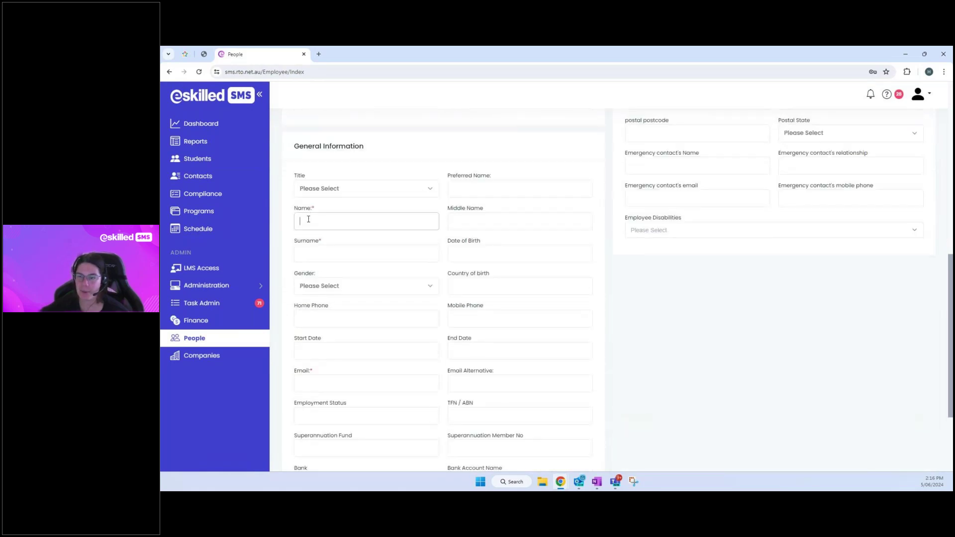
{"action": "left_click", "coordinate": [343, 254]}
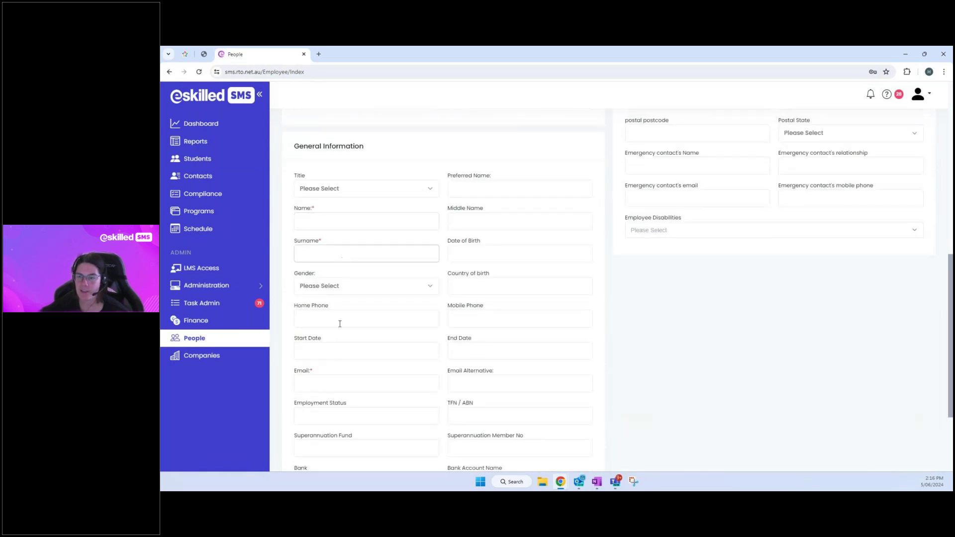
{"action": "left_click", "coordinate": [336, 384]}
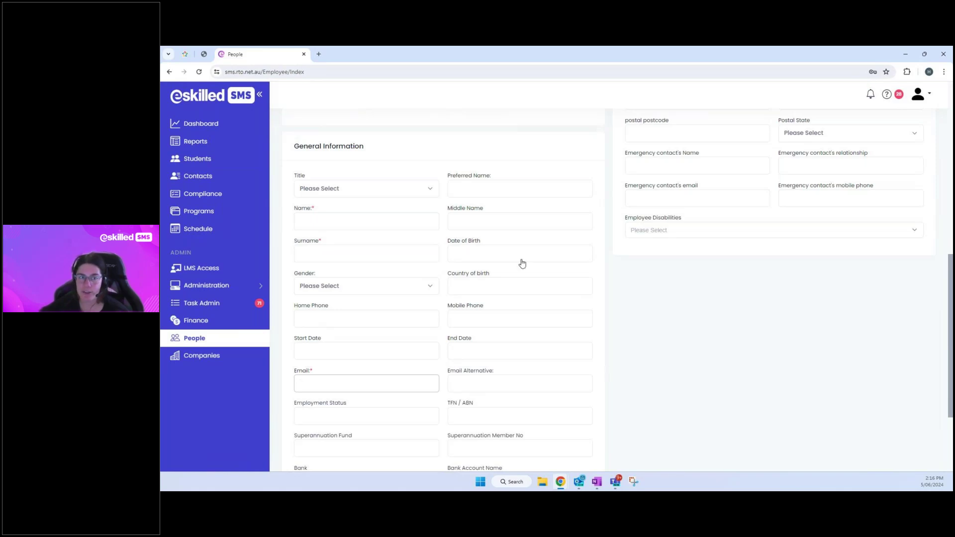
{"action": "scroll", "coordinate": [605, 271], "scroll_direction": "up", "scroll_amount": 10}
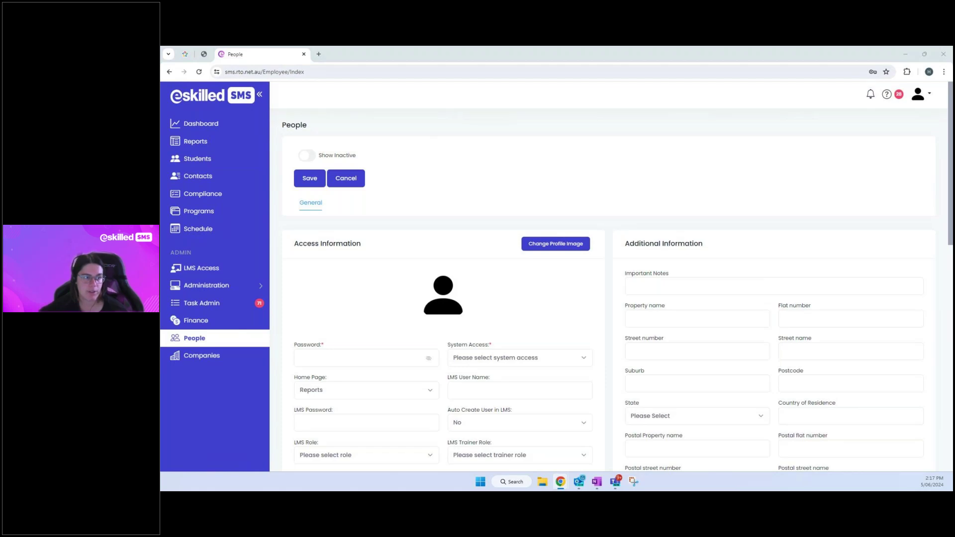
{"action": "key", "text": "alt+Tab"}
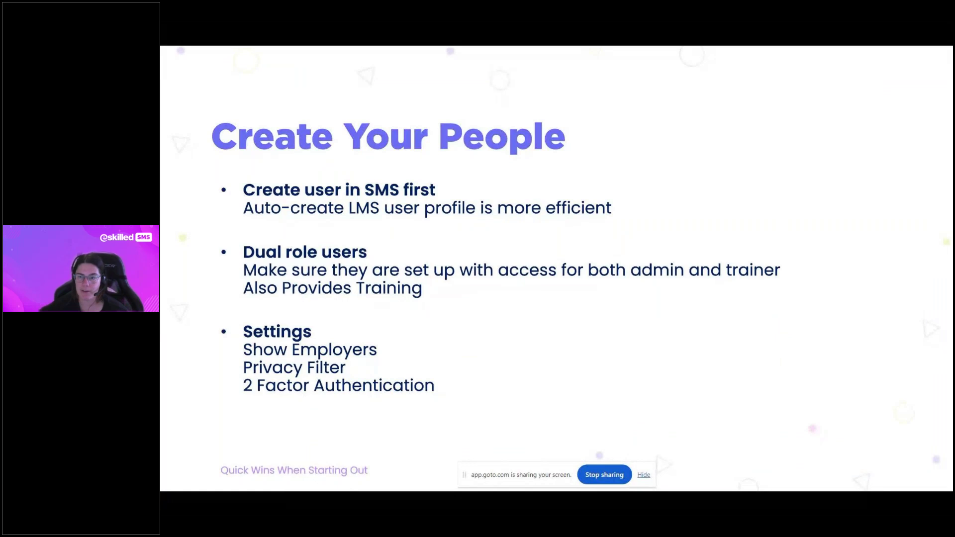
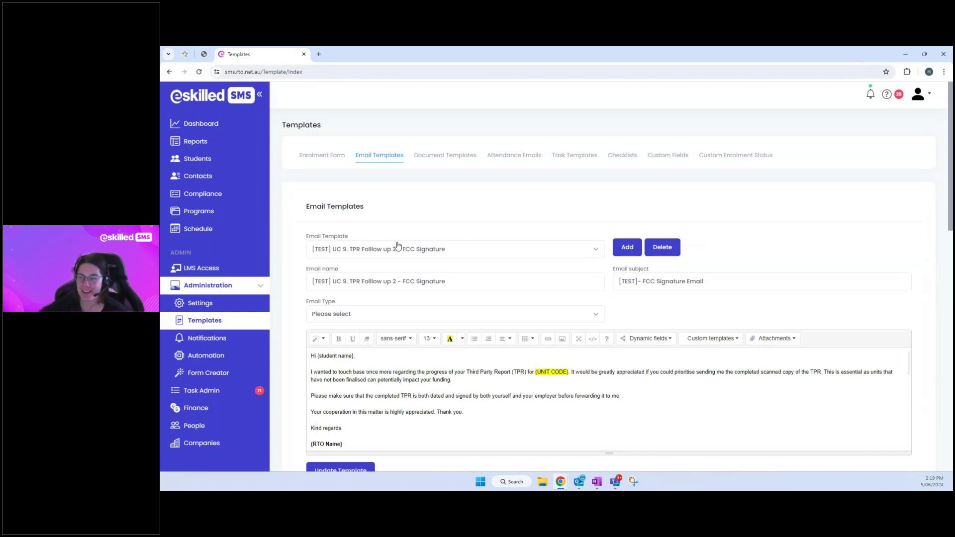
Step: Browse the list of existing email templates without changing the selected template
{"action": "left_click", "coordinate": [361, 250]}
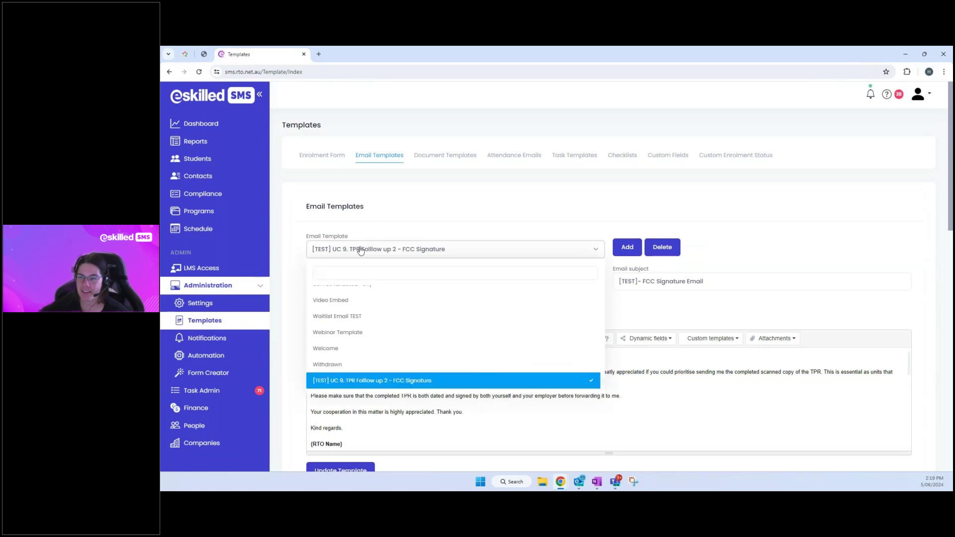
{"action": "scroll", "coordinate": [463, 343], "scroll_direction": "up", "scroll_amount": 6}
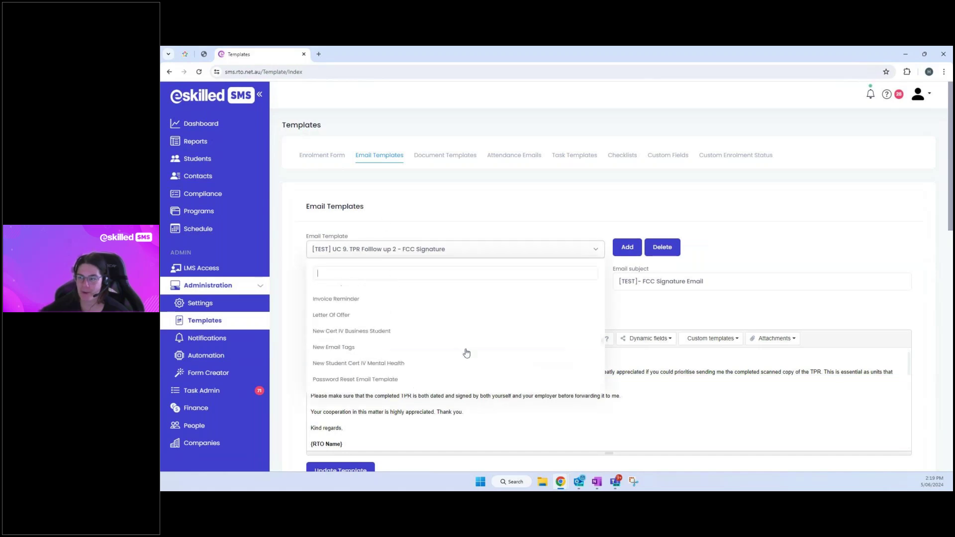
{"action": "scroll", "coordinate": [466, 353], "scroll_direction": "up", "scroll_amount": 10}
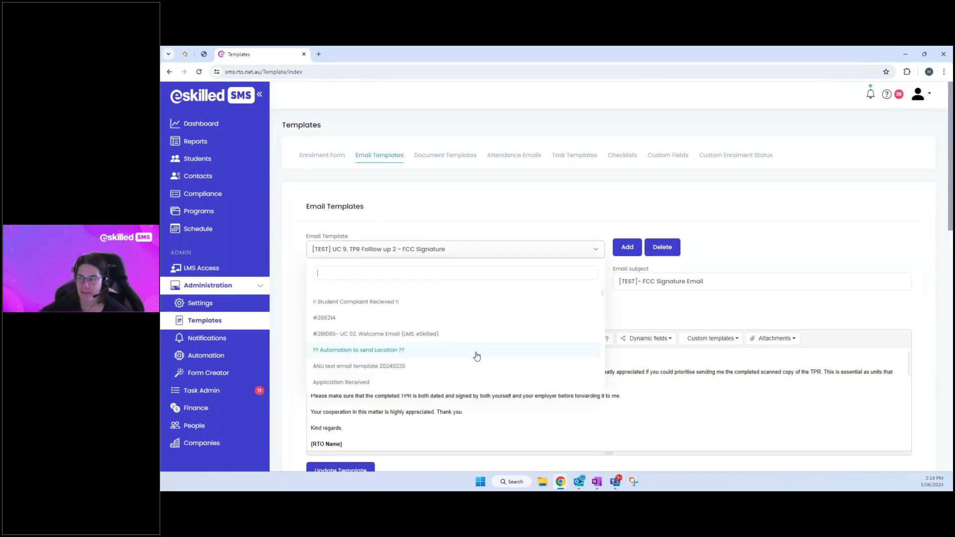
{"action": "scroll", "coordinate": [423, 237], "scroll_direction": "down", "scroll_amount": 5}
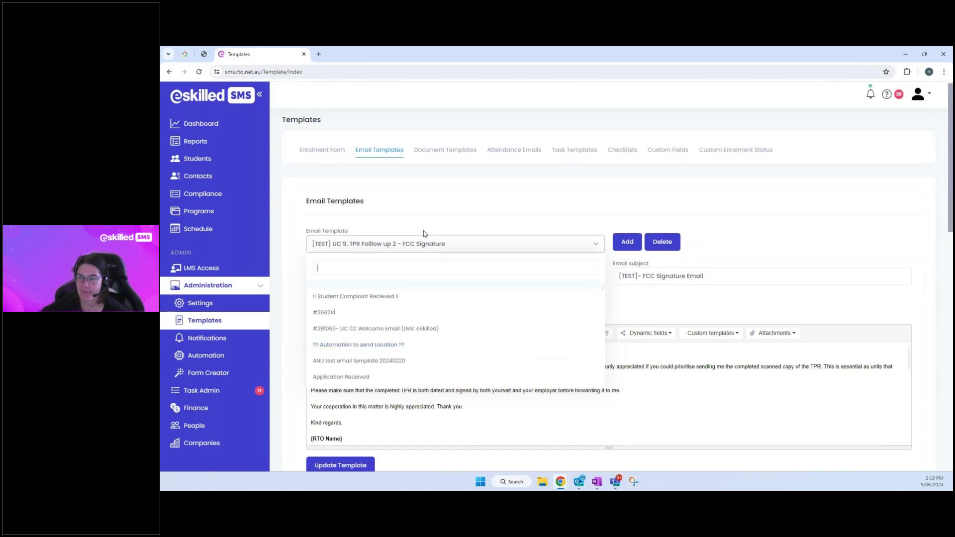
{"action": "scroll", "coordinate": [888, 276], "scroll_direction": "up", "scroll_amount": 5}
{"action": "left_click", "coordinate": [794, 203]}
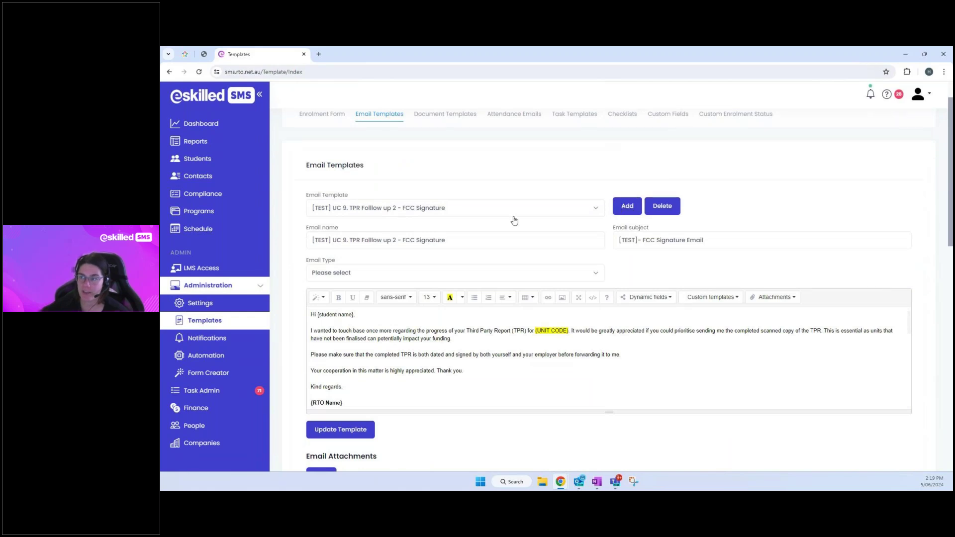
Step: Start a new email template and name it "Template Example 1"
{"action": "left_click", "coordinate": [627, 206]}
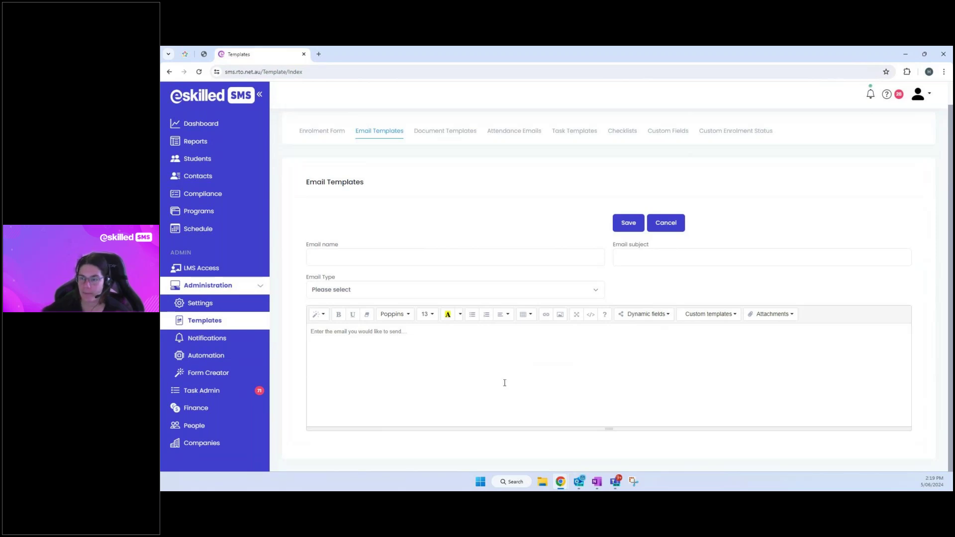
{"action": "left_click", "coordinate": [503, 383]}
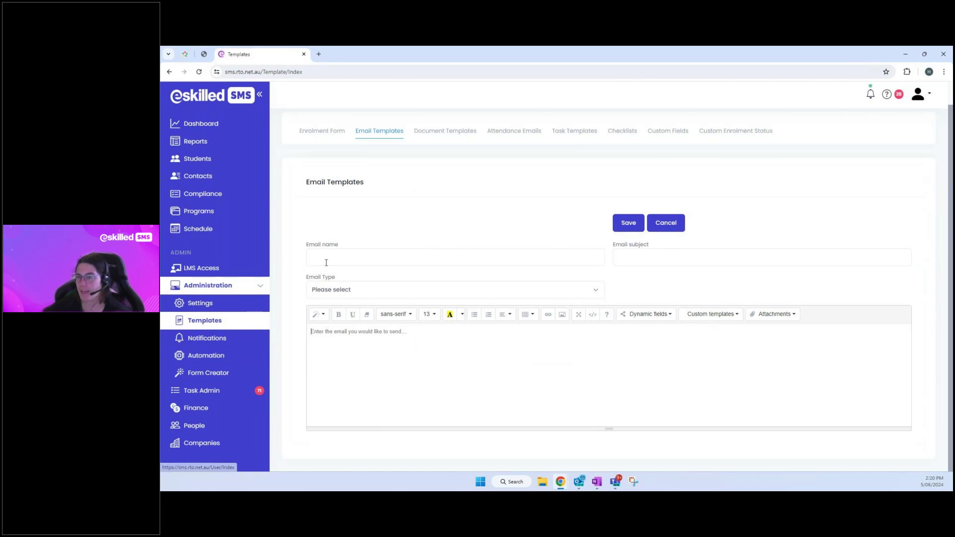
{"action": "left_click", "coordinate": [344, 256]}
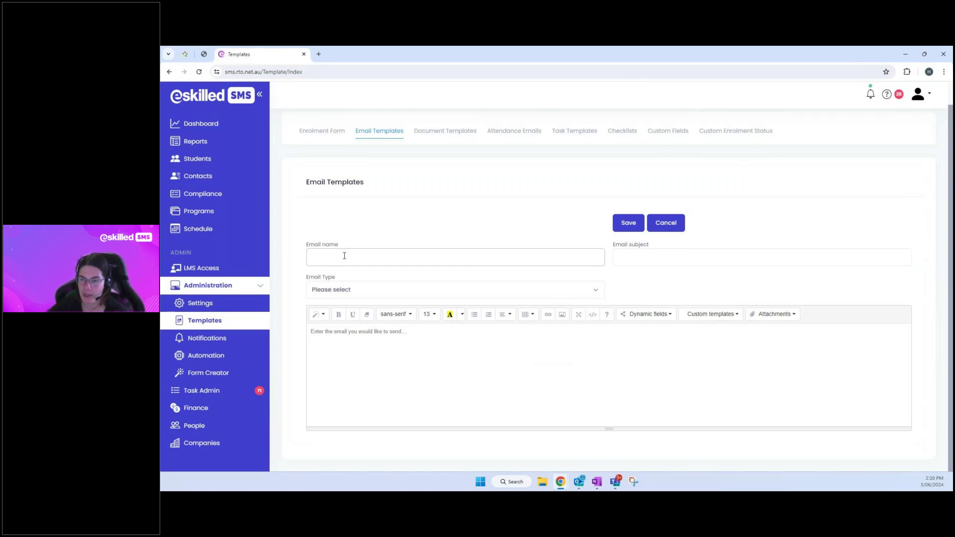
{"action": "type", "text": "T"}
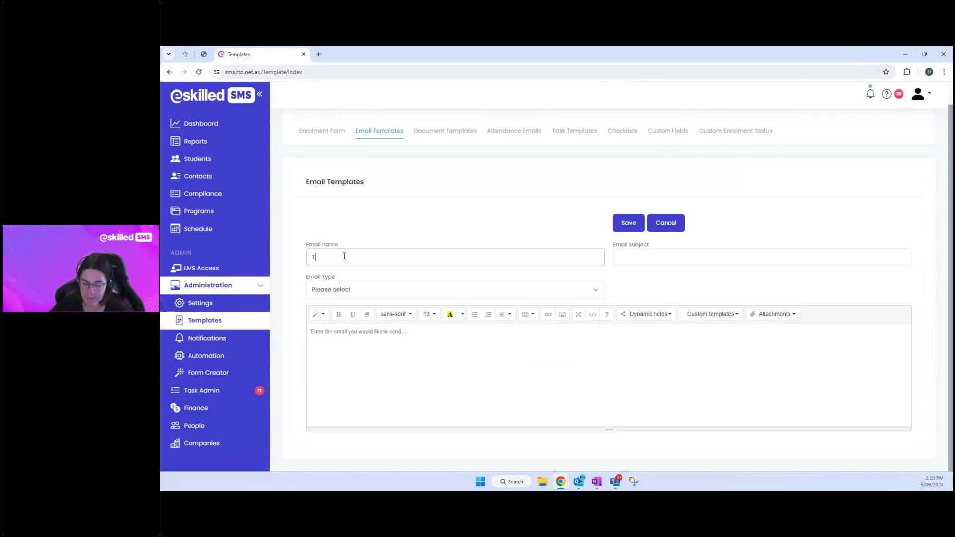
{"action": "type", "text": "emplate Example 1"}
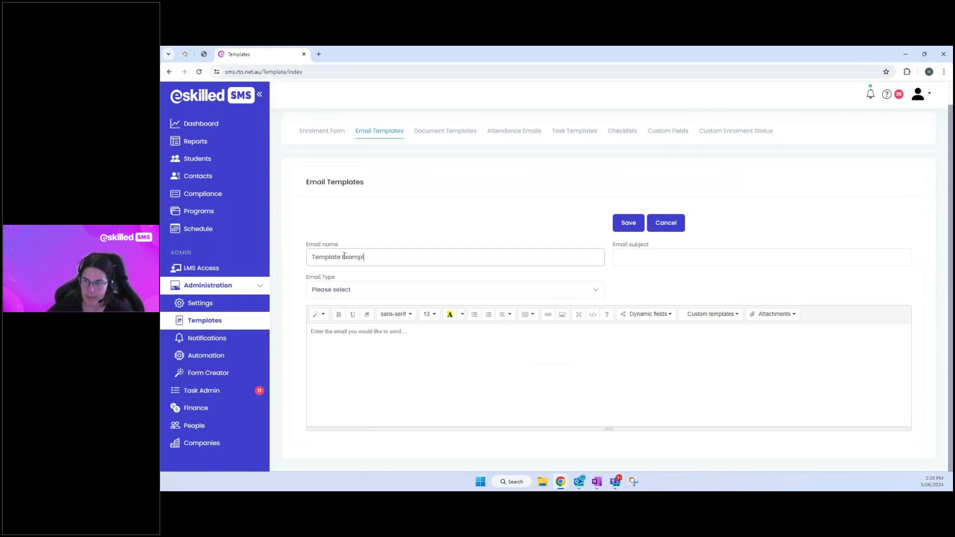
Step: Set the new template's email subject to "Example Subject - Confirmation of Enrolment"
{"action": "left_click", "coordinate": [638, 266]}
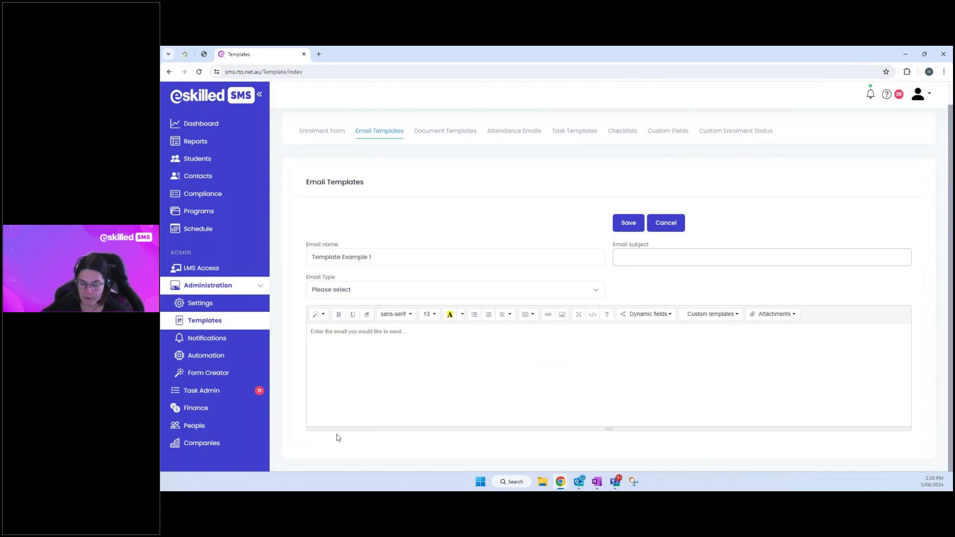
{"action": "type", "text": "Example "}
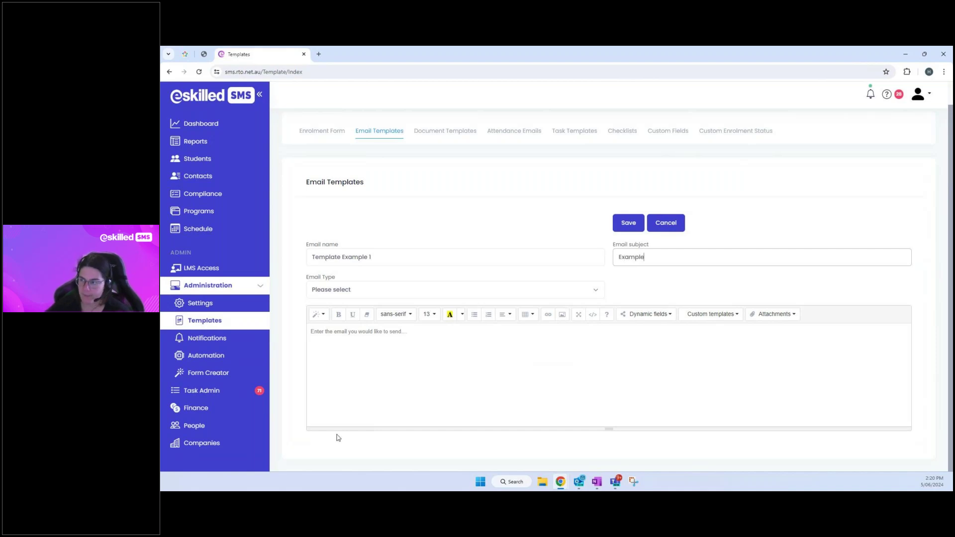
{"action": "type", "text": "Subje"}
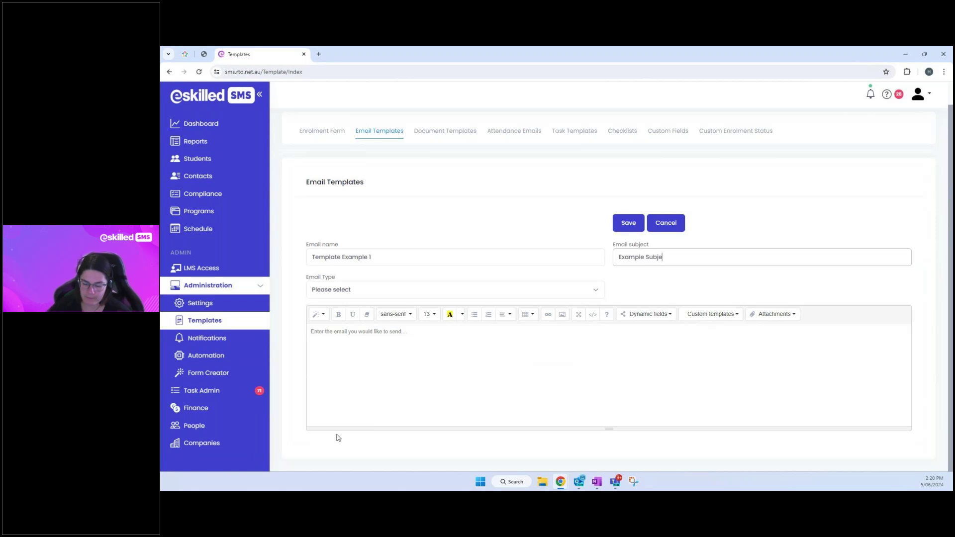
{"action": "type", "text": "ct - COnfirmation of Enrolment"}
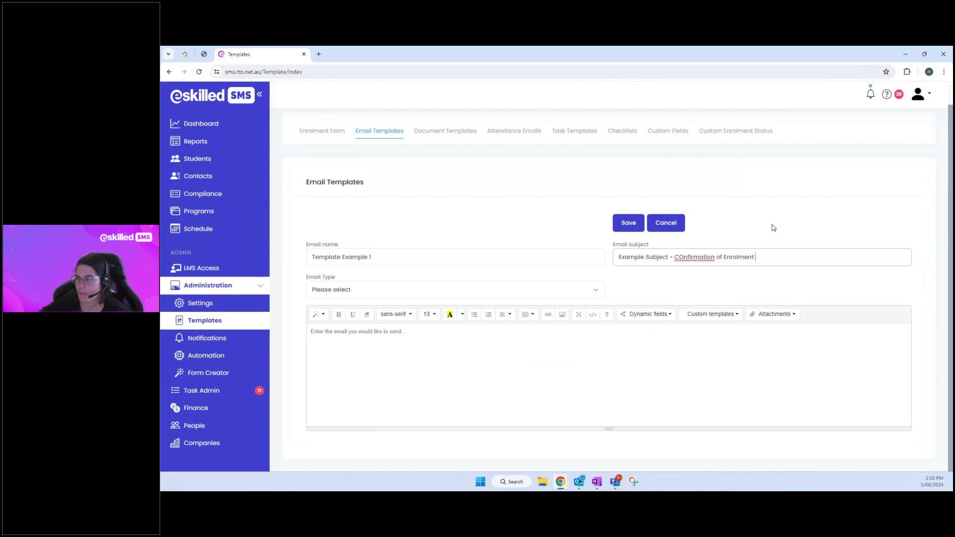
{"action": "left_click", "coordinate": [684, 255]}
{"action": "key", "text": "BackSpace"}
{"action": "type", "text": "o"}
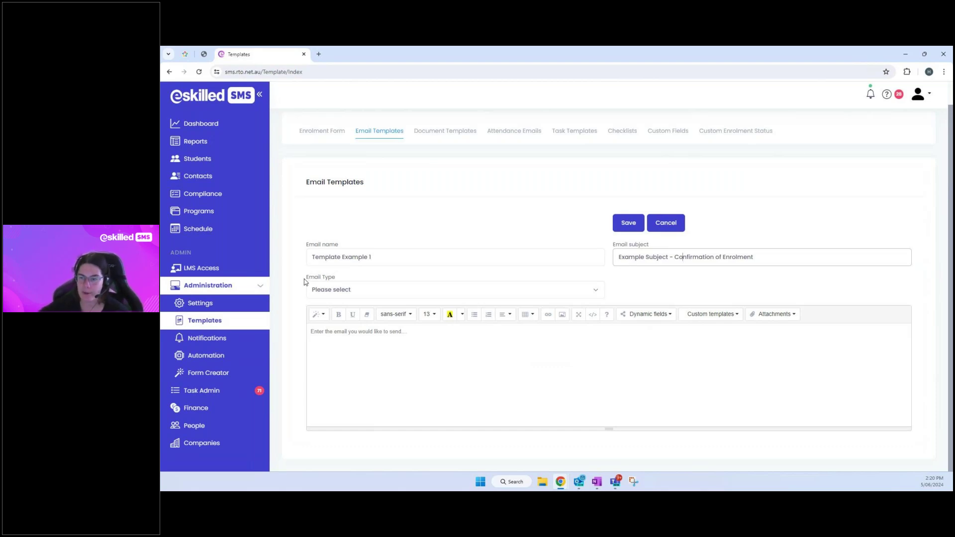
Step: Try to set the new template's email type to Reset Password, and dismiss the resulting notice
{"action": "left_click", "coordinate": [373, 295]}
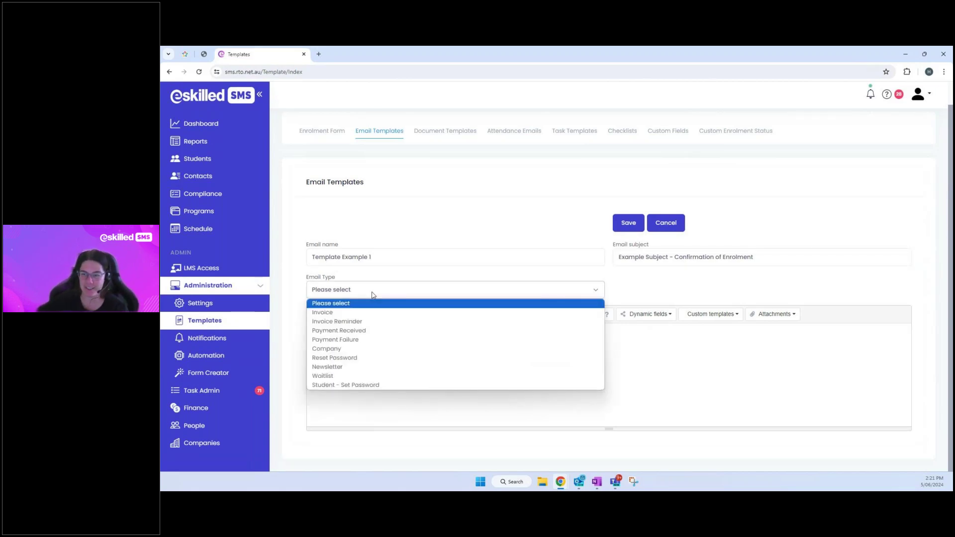
{"action": "left_click", "coordinate": [411, 362]}
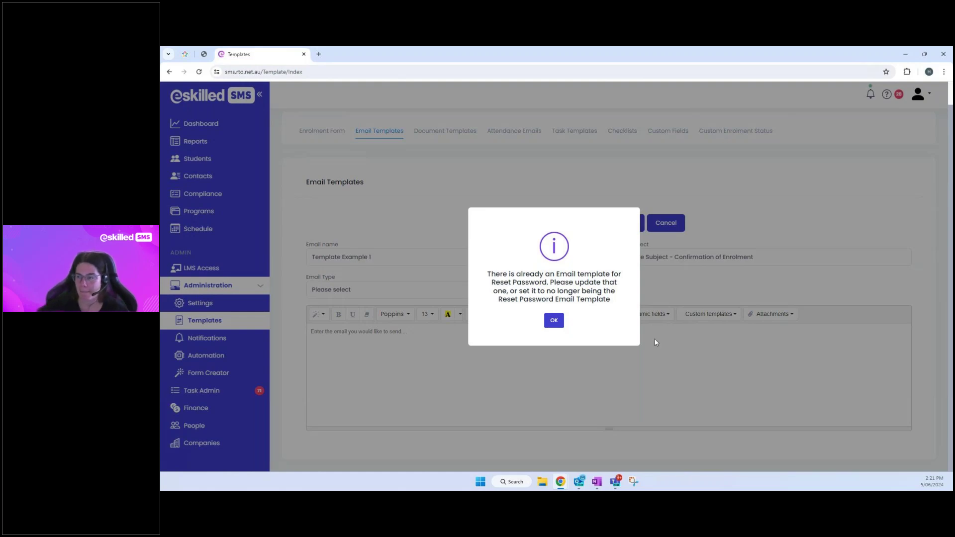
{"action": "left_click", "coordinate": [554, 323]}
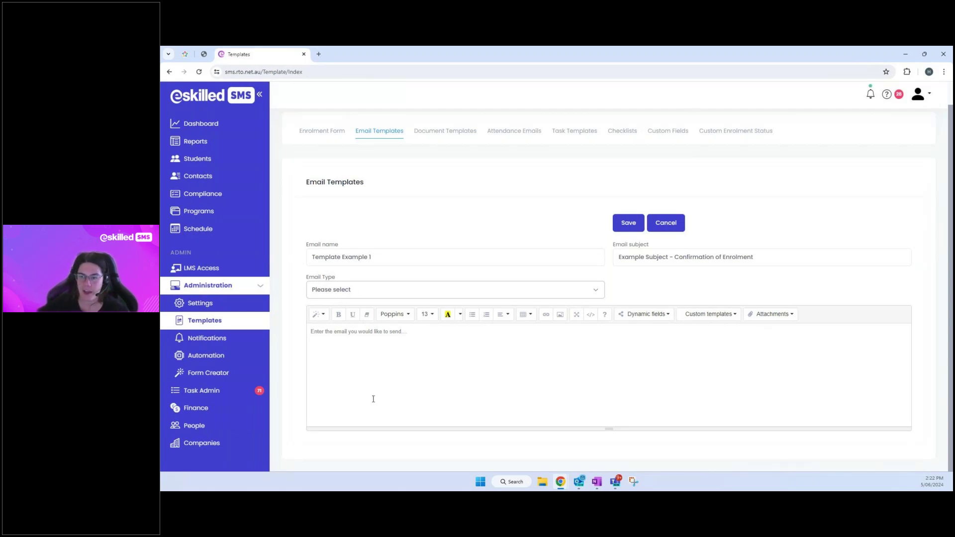
Step: Examine the dynamic fields available for the email body without inserting any
{"action": "left_click", "coordinate": [409, 361]}
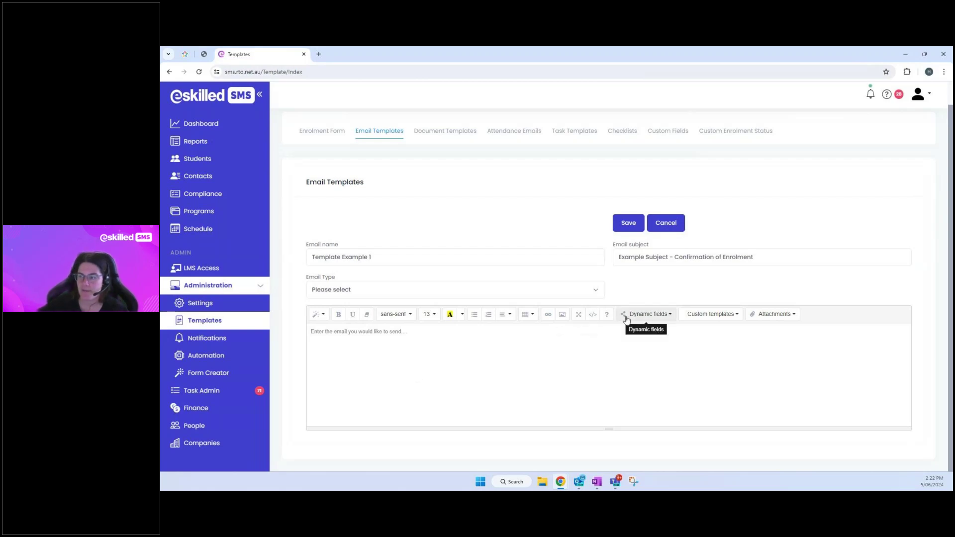
{"action": "left_click", "coordinate": [672, 319]}
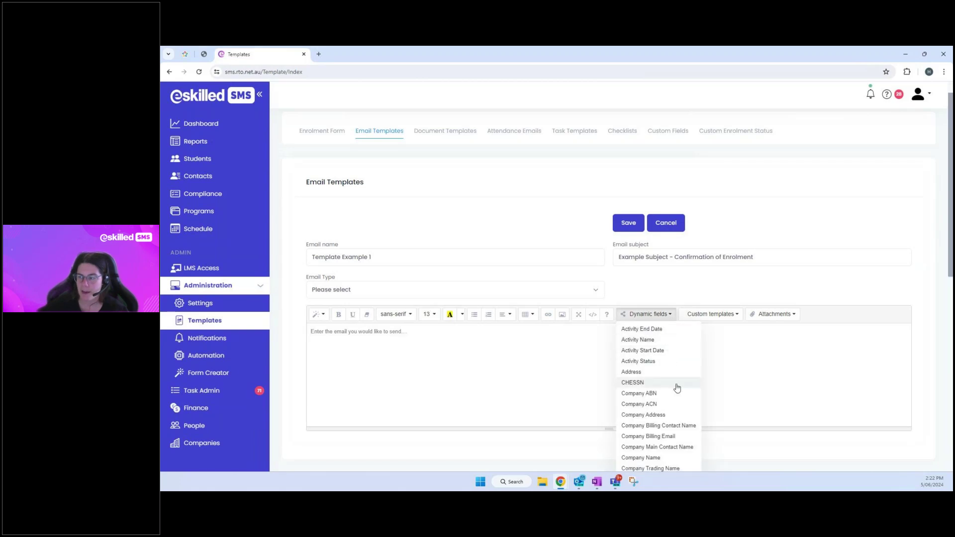
{"action": "scroll", "coordinate": [676, 388], "scroll_direction": "down", "scroll_amount": 2}
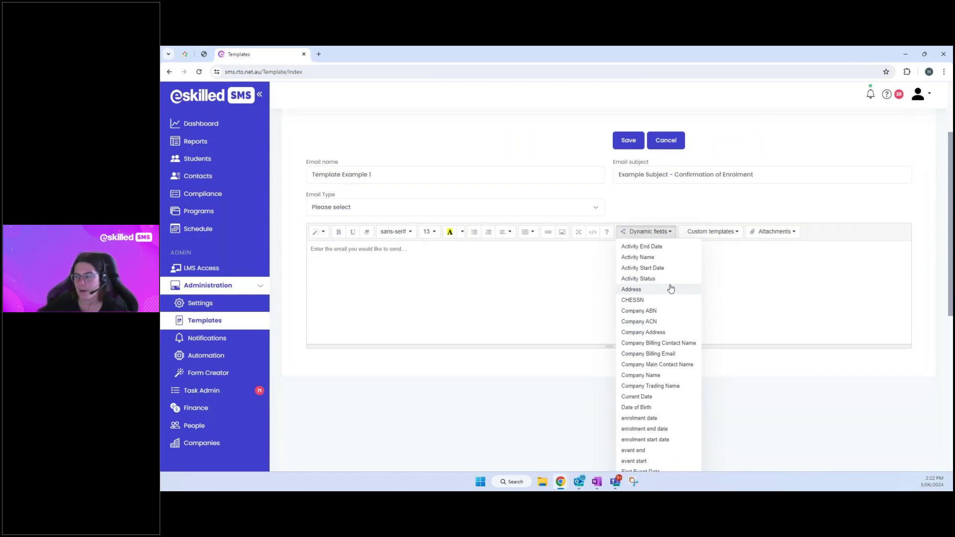
{"action": "scroll", "coordinate": [670, 288], "scroll_direction": "down", "scroll_amount": 2}
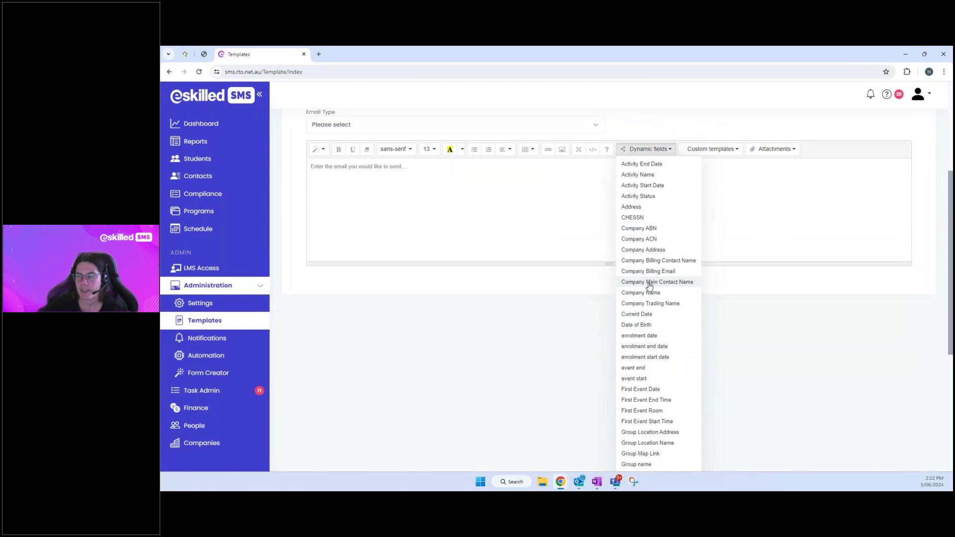
{"action": "scroll", "coordinate": [649, 285], "scroll_direction": "down", "scroll_amount": 2}
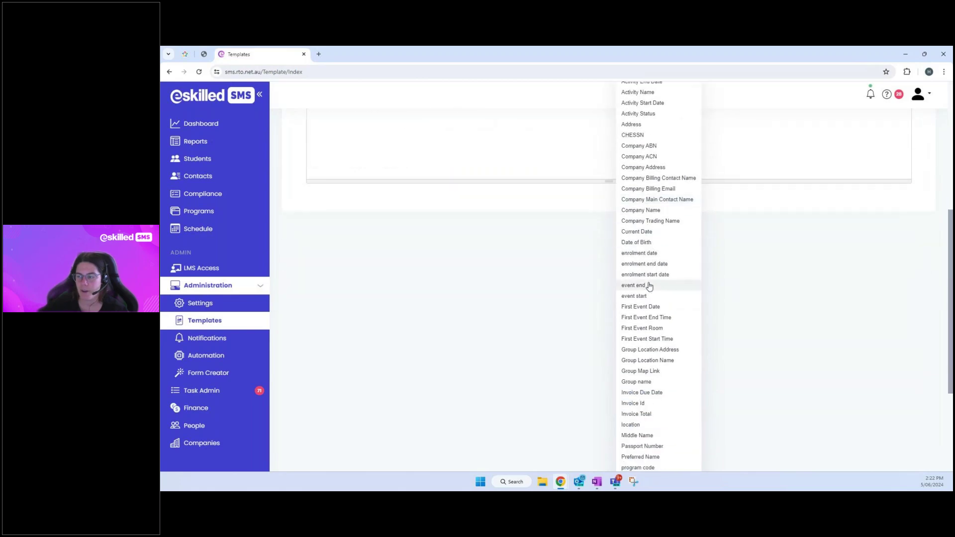
{"action": "scroll", "coordinate": [505, 246], "scroll_direction": "up", "scroll_amount": 5}
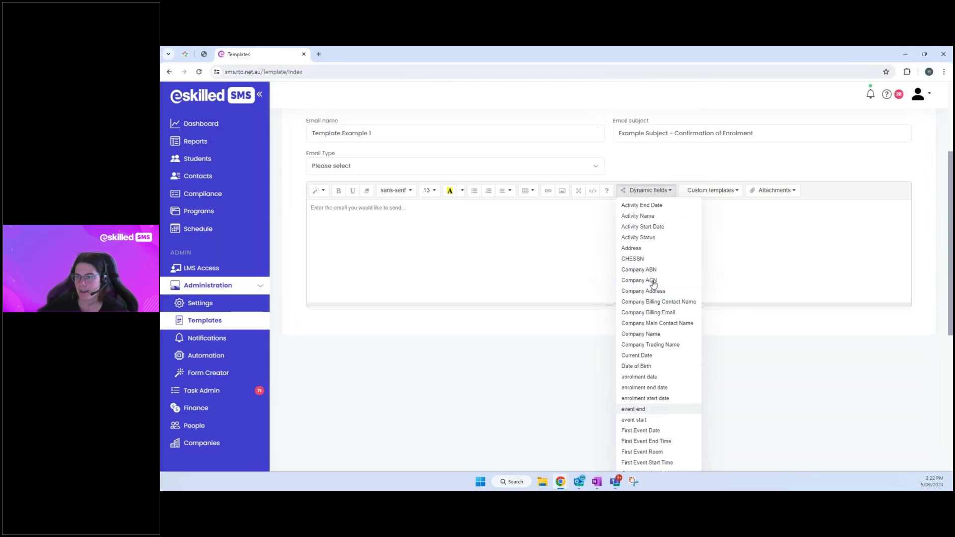
{"action": "left_click", "coordinate": [505, 249]}
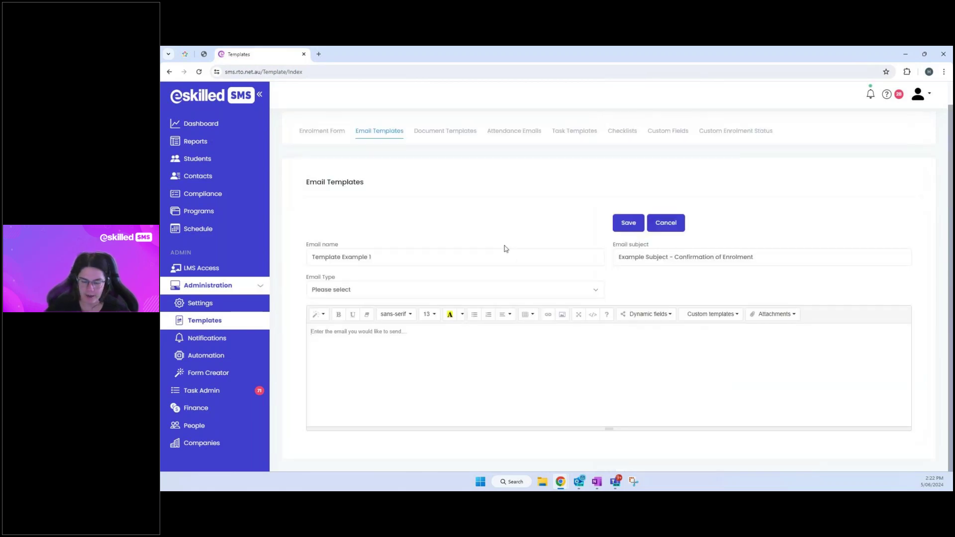
Step: Start the email body with the greeting "Dear" followed by the student name dynamic field
{"action": "type", "text": "Dear"}
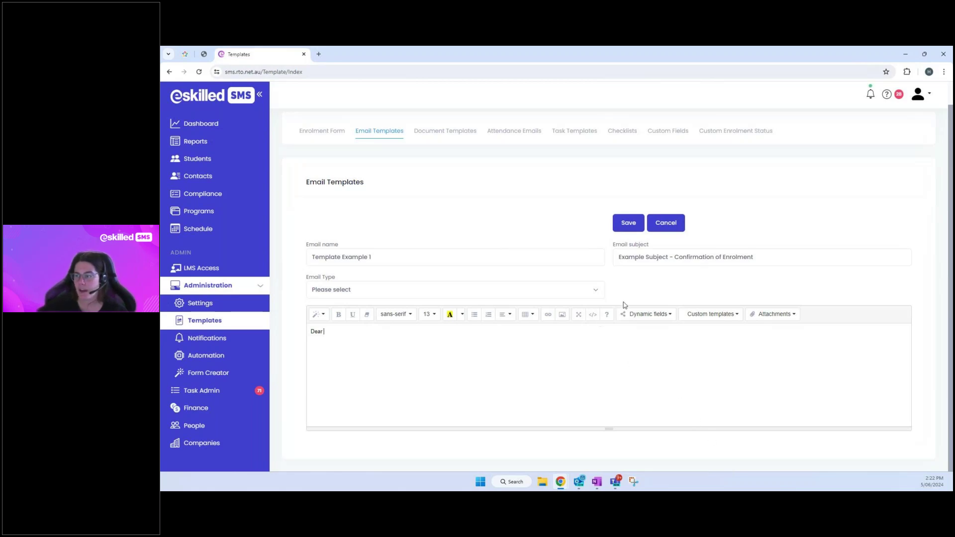
{"action": "left_click", "coordinate": [636, 315]}
{"action": "scroll", "coordinate": [652, 361], "scroll_direction": "down", "scroll_amount": 3}
{"action": "scroll", "coordinate": [651, 365], "scroll_direction": "down", "scroll_amount": 5}
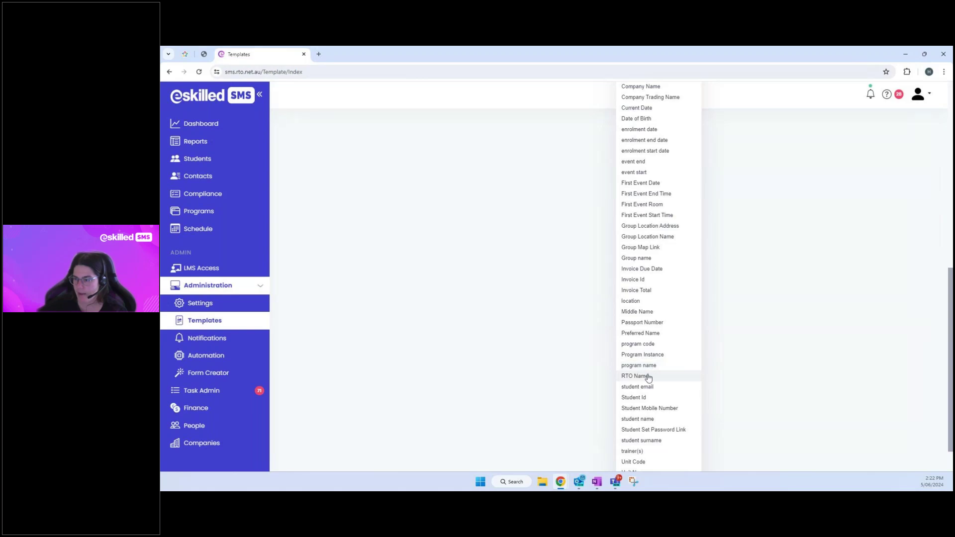
{"action": "left_click", "coordinate": [650, 422]}
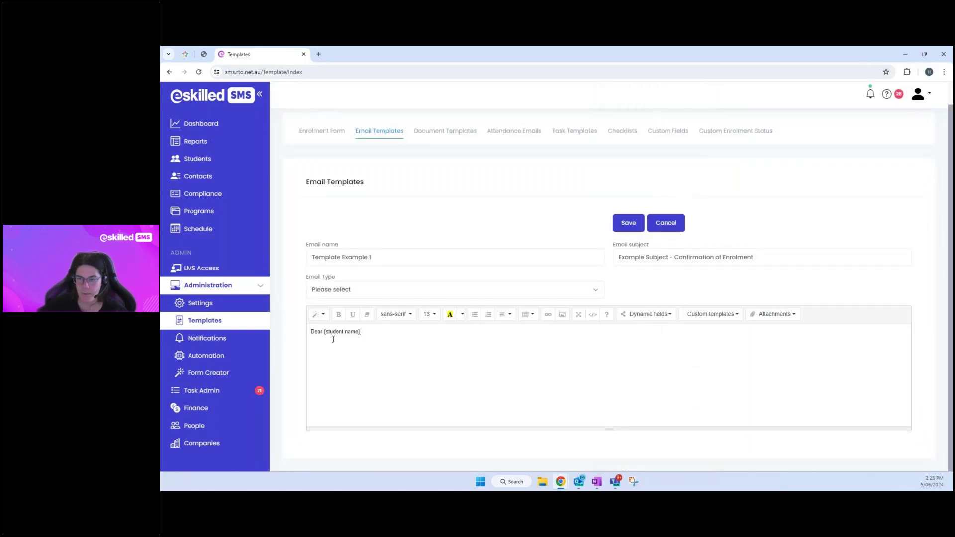
{"action": "left_click_drag", "start_coordinate": [322, 333], "coordinate": [373, 341]}
{"action": "left_click", "coordinate": [381, 368]}
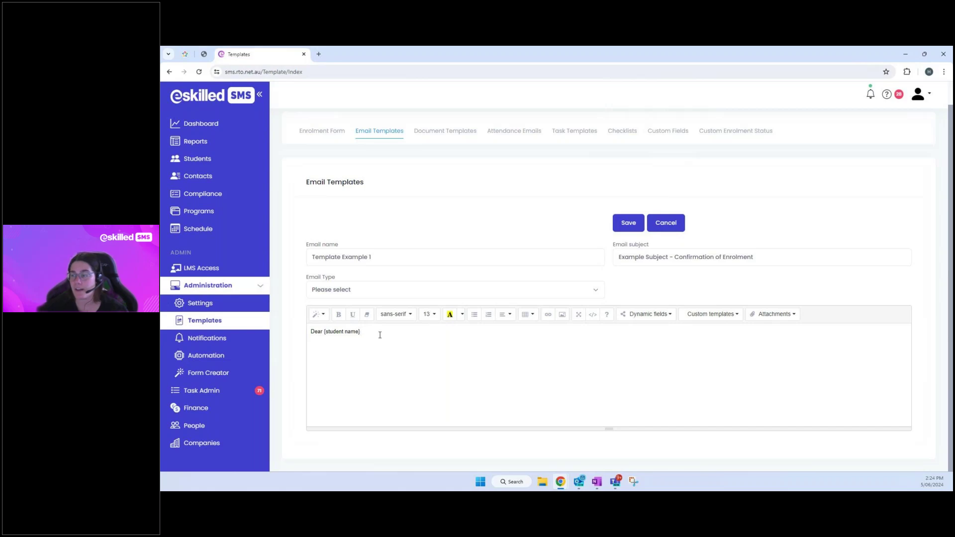
Step: Review the whole list of dynamic fields, from the activity and company fields down to the unit fields
{"action": "left_click", "coordinate": [657, 321]}
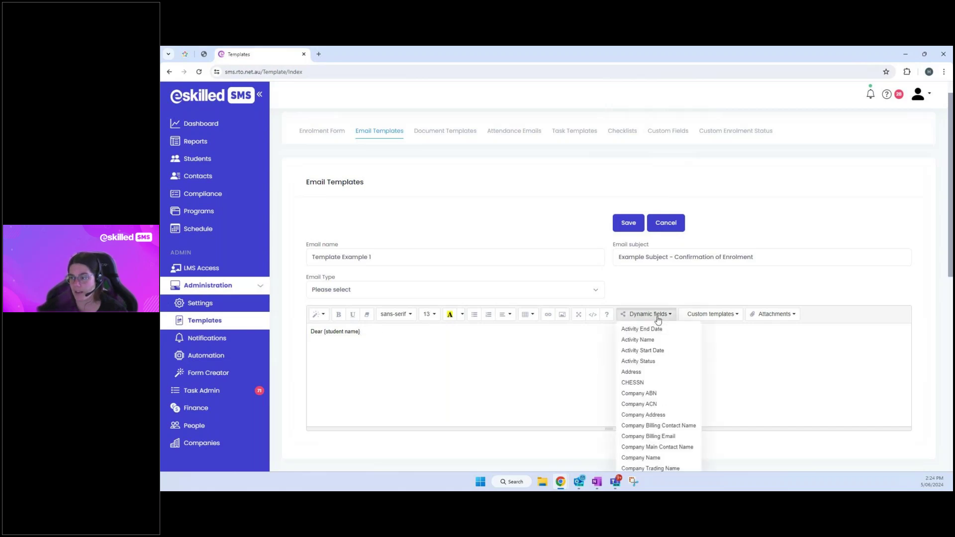
{"action": "scroll", "coordinate": [657, 323], "scroll_direction": "down", "scroll_amount": 3}
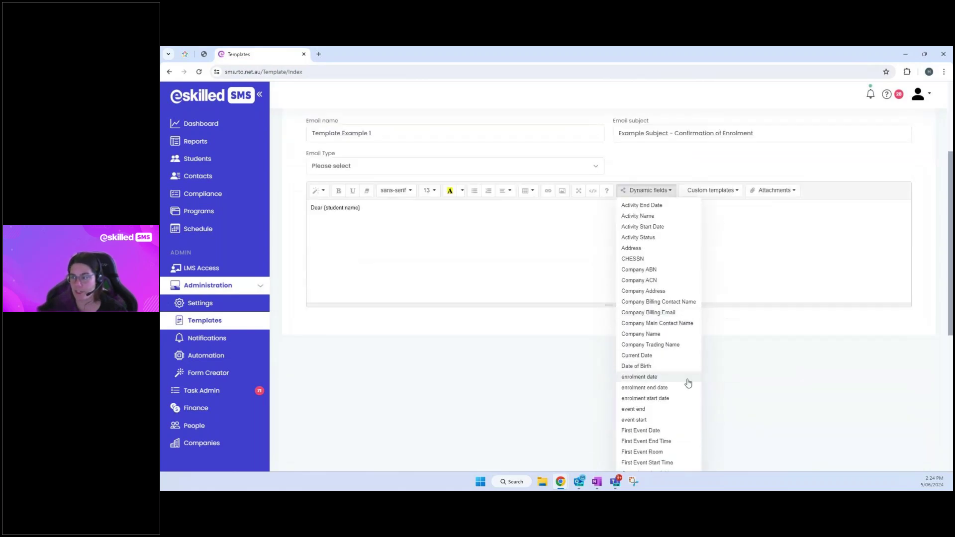
{"action": "scroll", "coordinate": [687, 383], "scroll_direction": "down", "scroll_amount": 6}
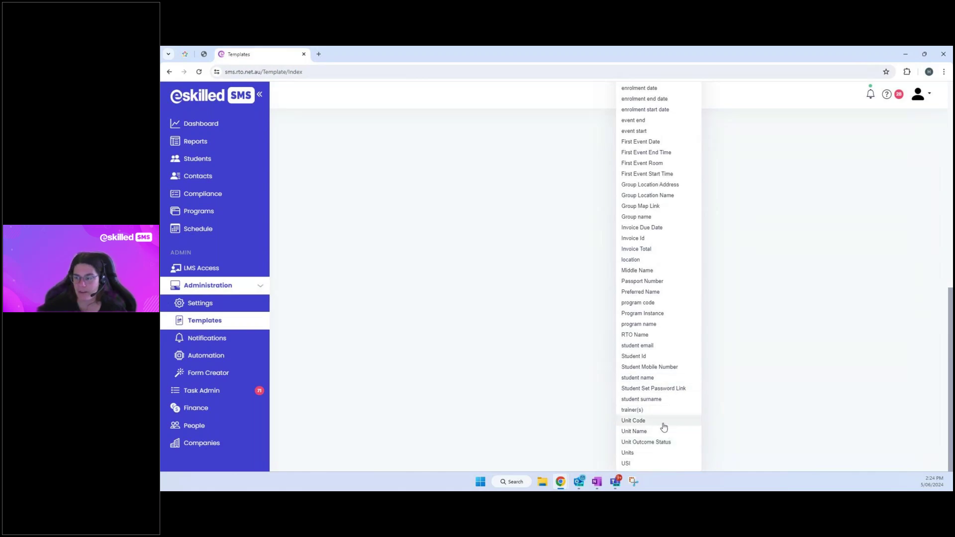
{"action": "scroll", "coordinate": [664, 420], "scroll_direction": "up", "scroll_amount": 8}
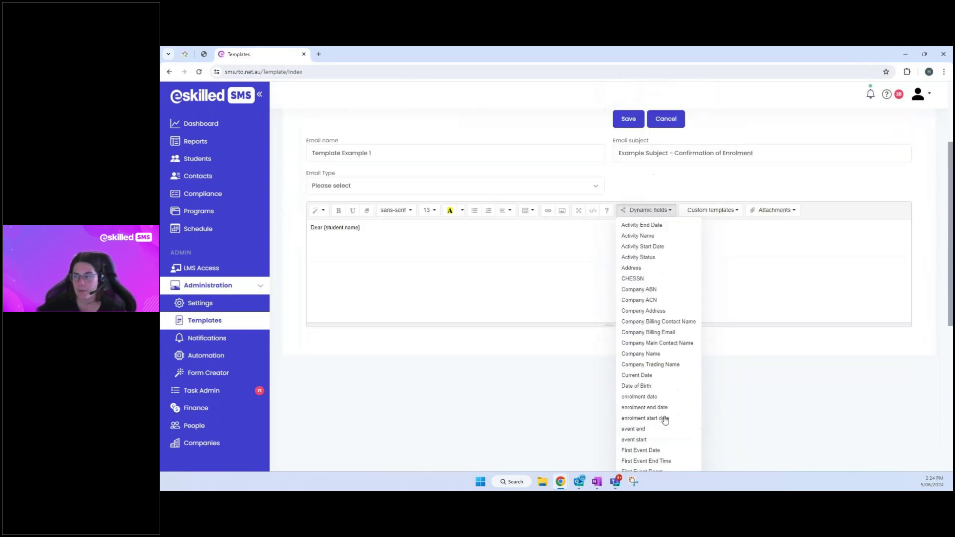
{"action": "left_click", "coordinate": [781, 323]}
{"action": "scroll", "coordinate": [781, 322], "scroll_direction": "up", "scroll_amount": 1}
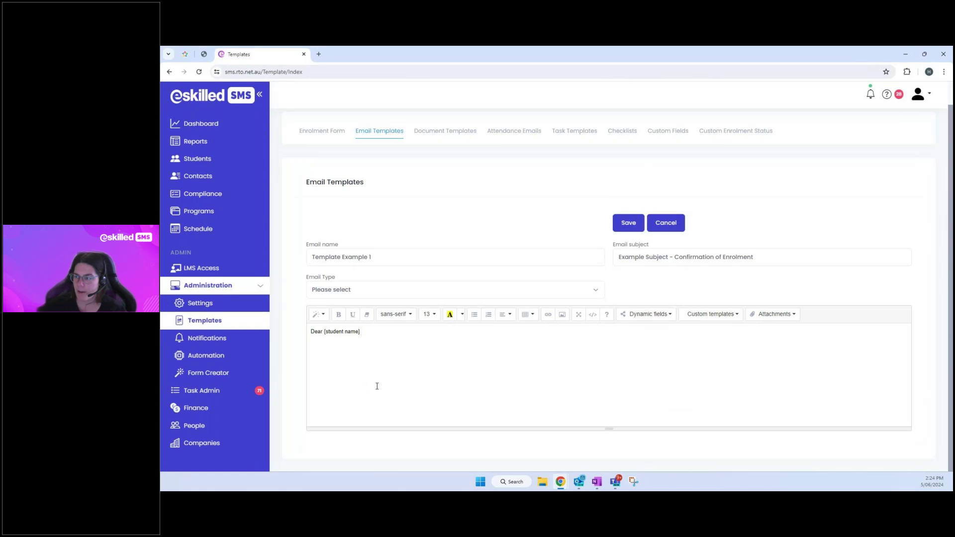
Step: Save the new email template and acknowledge the confirmation
{"action": "left_click", "coordinate": [629, 223]}
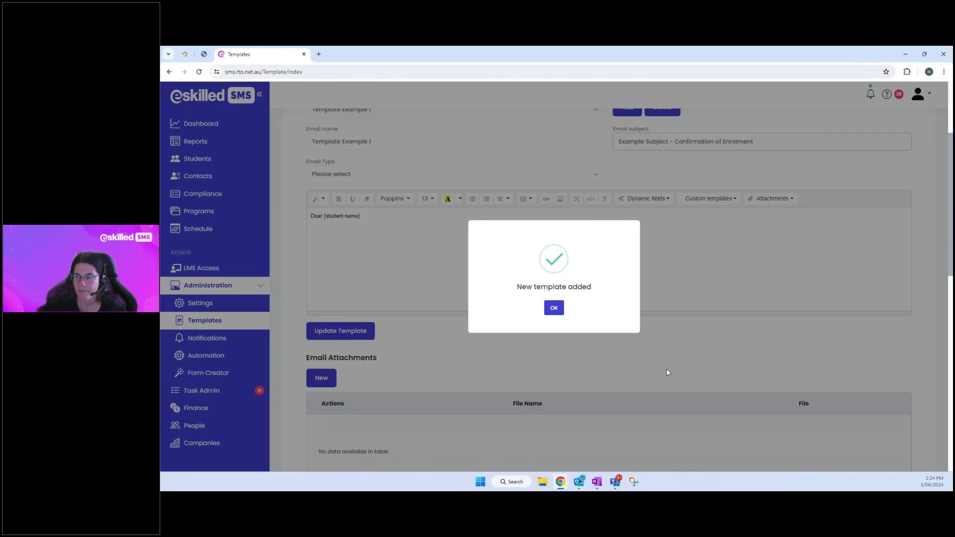
{"action": "left_click", "coordinate": [558, 311]}
Step: Examine the System Email Attachments section below the saved template and its list of files
{"action": "scroll", "coordinate": [366, 346], "scroll_direction": "down", "scroll_amount": 1}
{"action": "scroll", "coordinate": [365, 346], "scroll_direction": "down", "scroll_amount": 3}
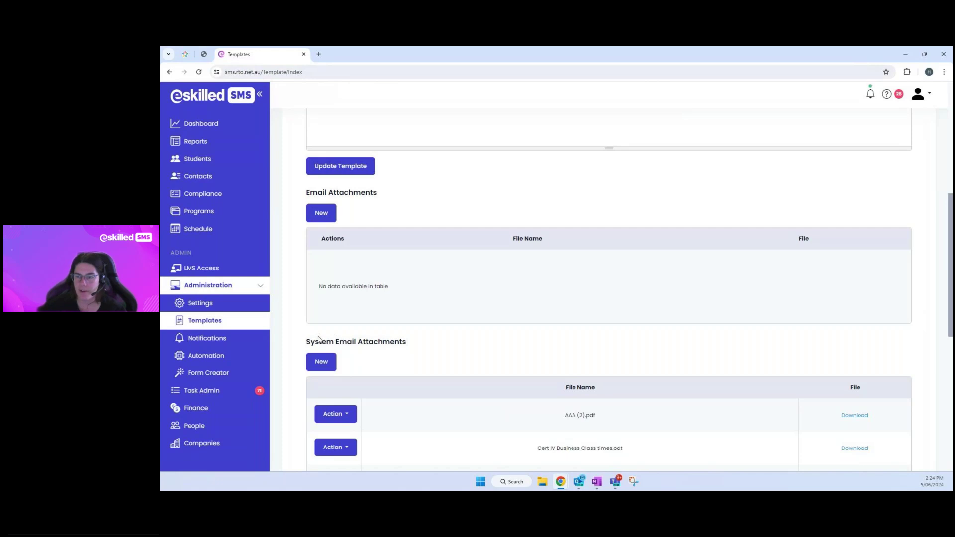
{"action": "left_click_drag", "start_coordinate": [308, 343], "coordinate": [419, 351]}
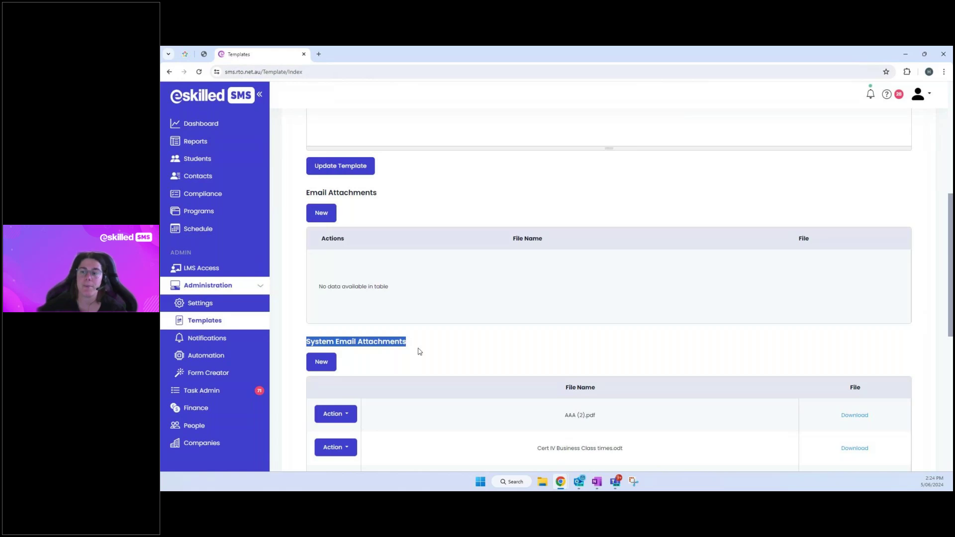
{"action": "left_click", "coordinate": [419, 352]}
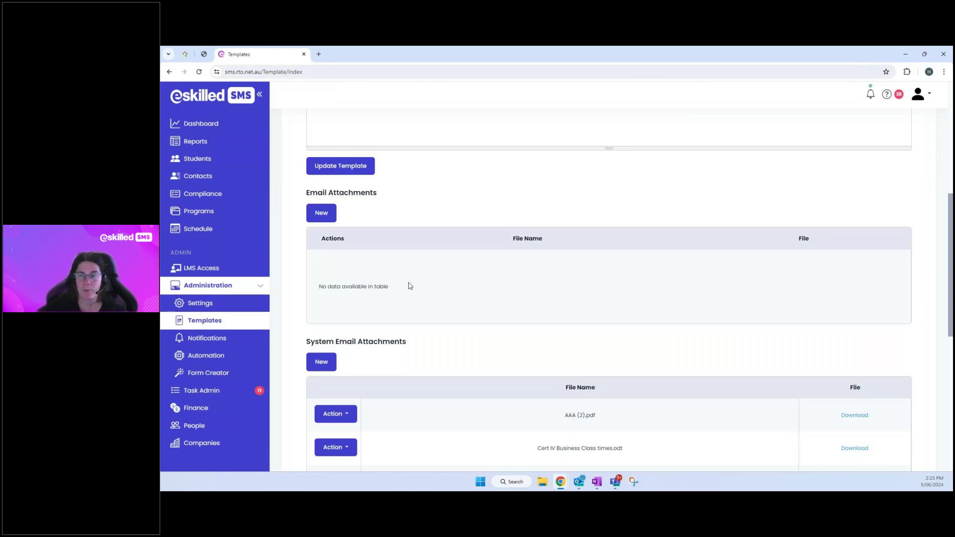
{"action": "scroll", "coordinate": [409, 286], "scroll_direction": "down", "scroll_amount": 4}
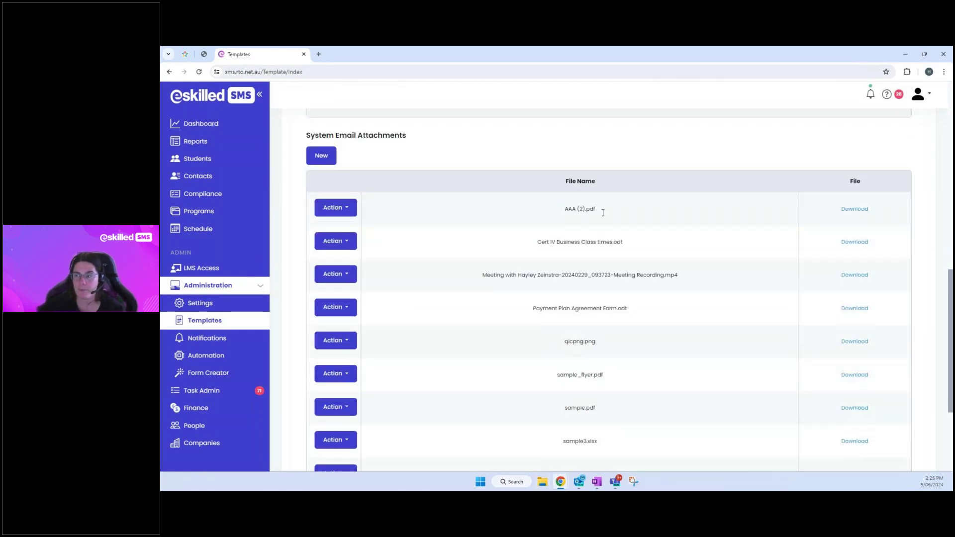
Step: Examine the Email Attachments section of Template Example 1 and compare it with the system-wide attachments
{"action": "scroll", "coordinate": [684, 410], "scroll_direction": "up", "scroll_amount": 4}
{"action": "scroll", "coordinate": [678, 413], "scroll_direction": "up", "scroll_amount": 2}
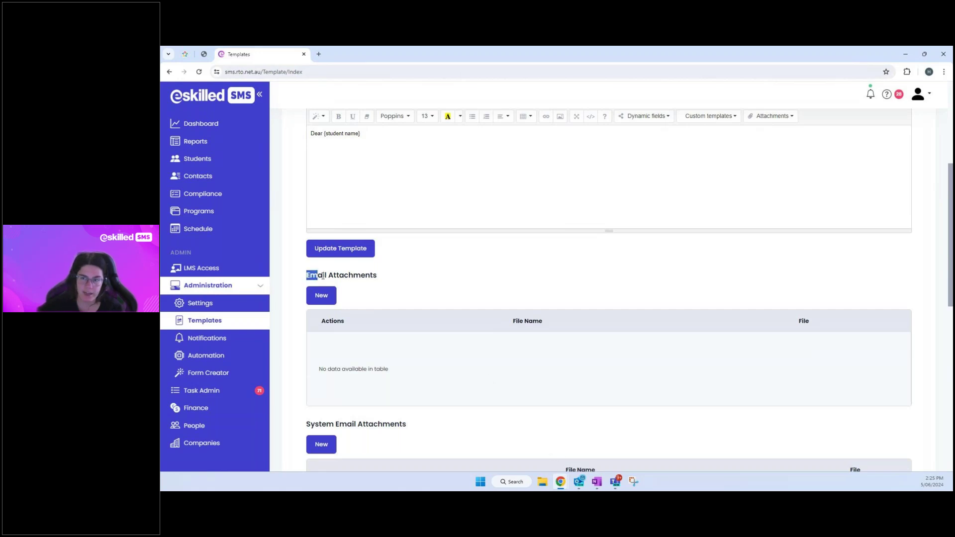
{"action": "left_click_drag", "start_coordinate": [305, 276], "coordinate": [387, 281]}
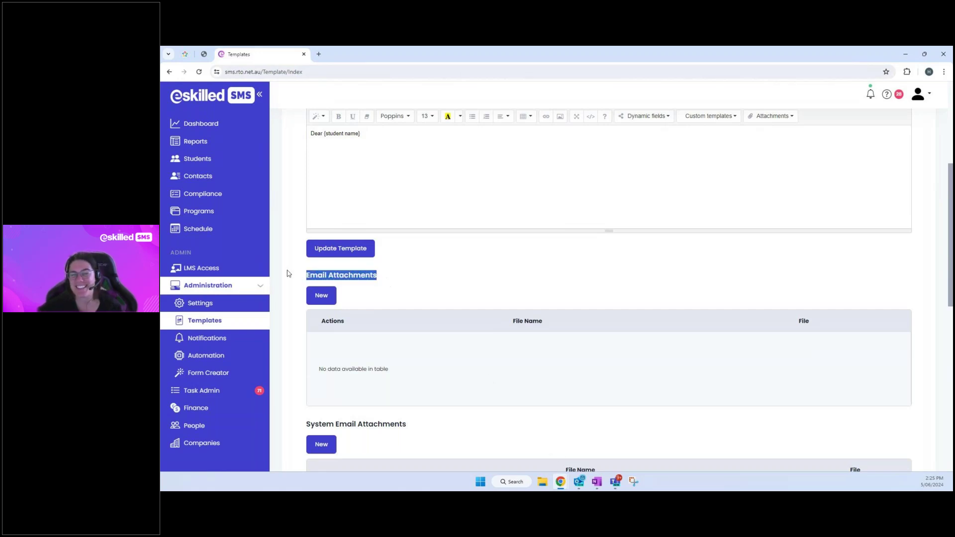
{"action": "scroll", "coordinate": [359, 384], "scroll_direction": "up", "scroll_amount": 2}
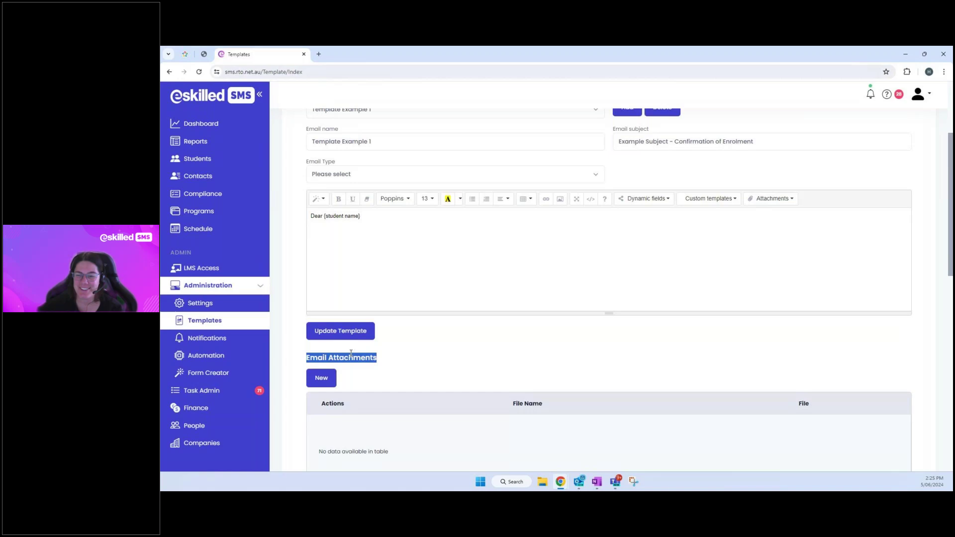
{"action": "left_click", "coordinate": [441, 378]}
{"action": "scroll", "coordinate": [437, 380], "scroll_direction": "up", "scroll_amount": 2}
{"action": "scroll", "coordinate": [358, 292], "scroll_direction": "up", "scroll_amount": 1}
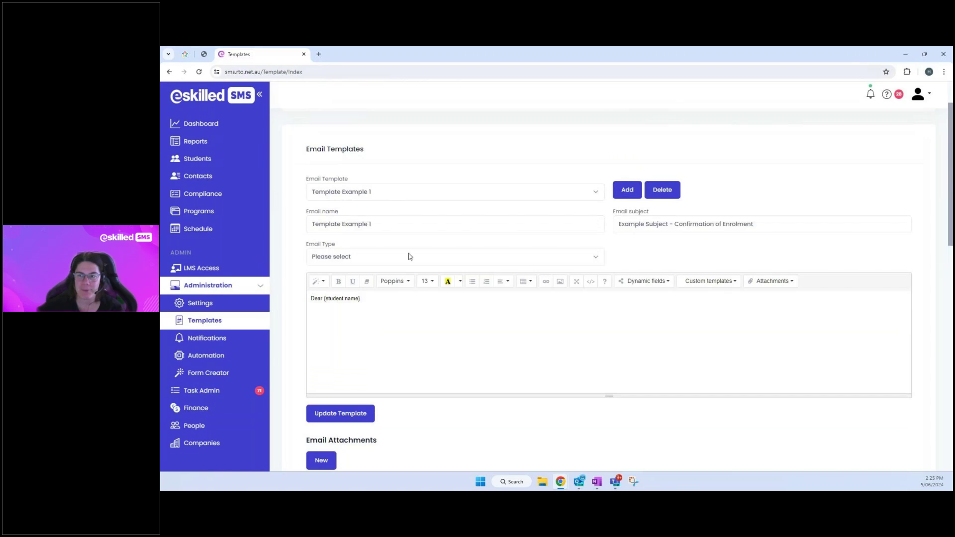
{"action": "scroll", "coordinate": [322, 311], "scroll_direction": "down", "scroll_amount": 3}
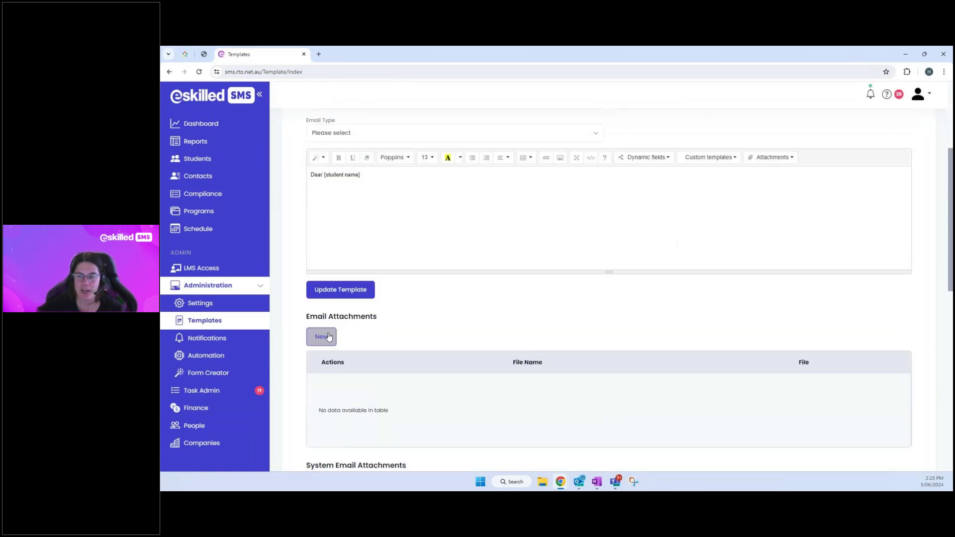
{"action": "left_click_drag", "start_coordinate": [304, 324], "coordinate": [402, 320]}
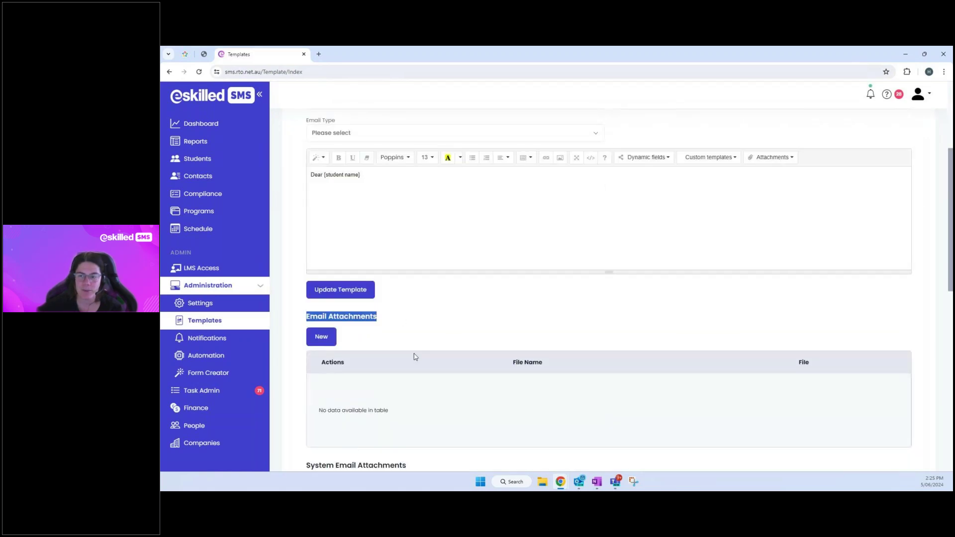
{"action": "scroll", "coordinate": [415, 381], "scroll_direction": "up", "scroll_amount": 4}
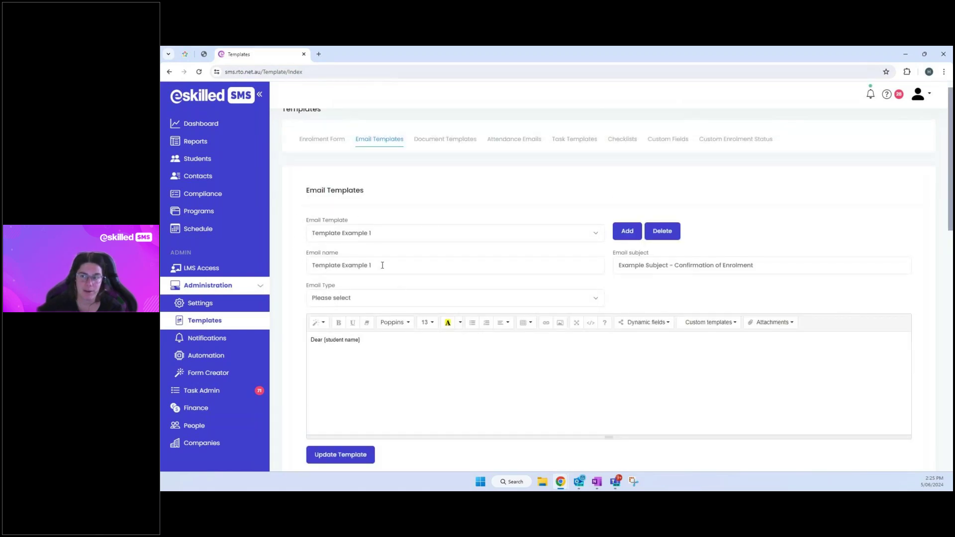
{"action": "scroll", "coordinate": [343, 293], "scroll_direction": "down", "scroll_amount": 3}
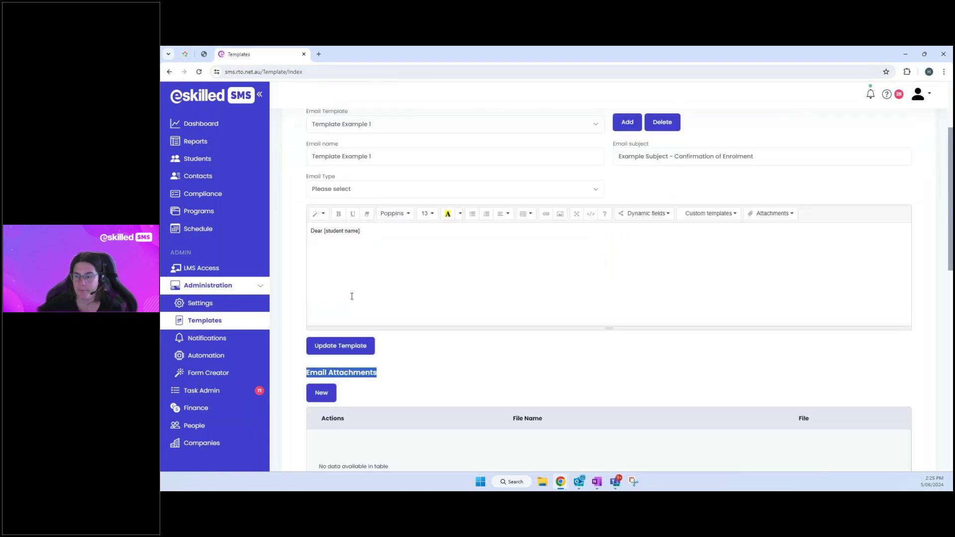
{"action": "left_click", "coordinate": [423, 358]}
{"action": "scroll", "coordinate": [422, 358], "scroll_direction": "down", "scroll_amount": 6}
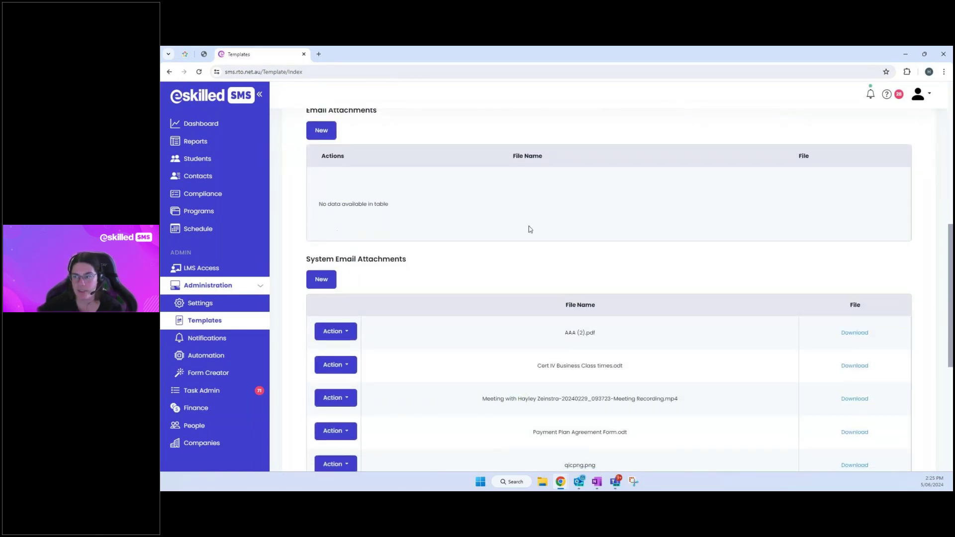
{"action": "scroll", "coordinate": [890, 389], "scroll_direction": "up", "scroll_amount": 5}
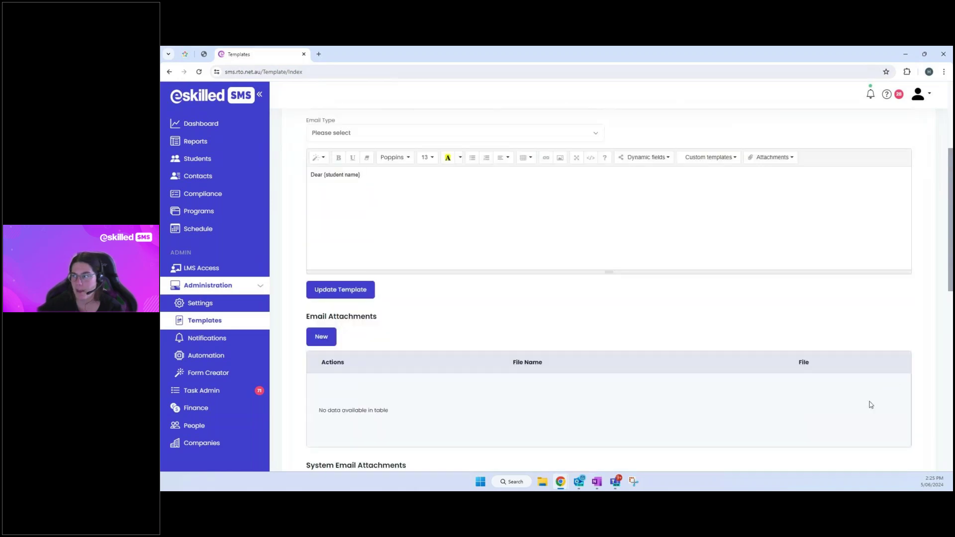
{"action": "scroll", "coordinate": [811, 410], "scroll_direction": "up", "scroll_amount": 1}
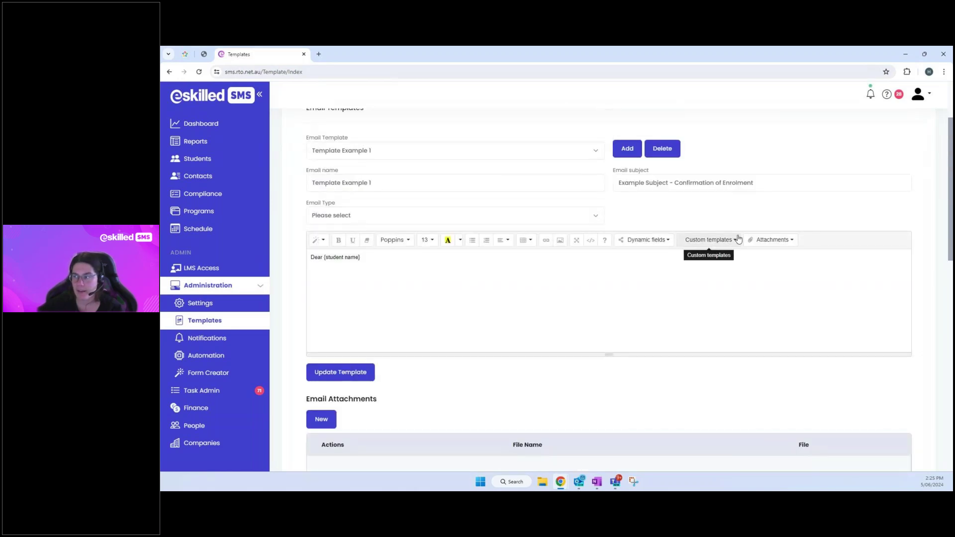
Step: Insert the AAA (2).pdf attachment placeholder into the template body and place it two lines below the greeting
{"action": "left_click", "coordinate": [783, 241]}
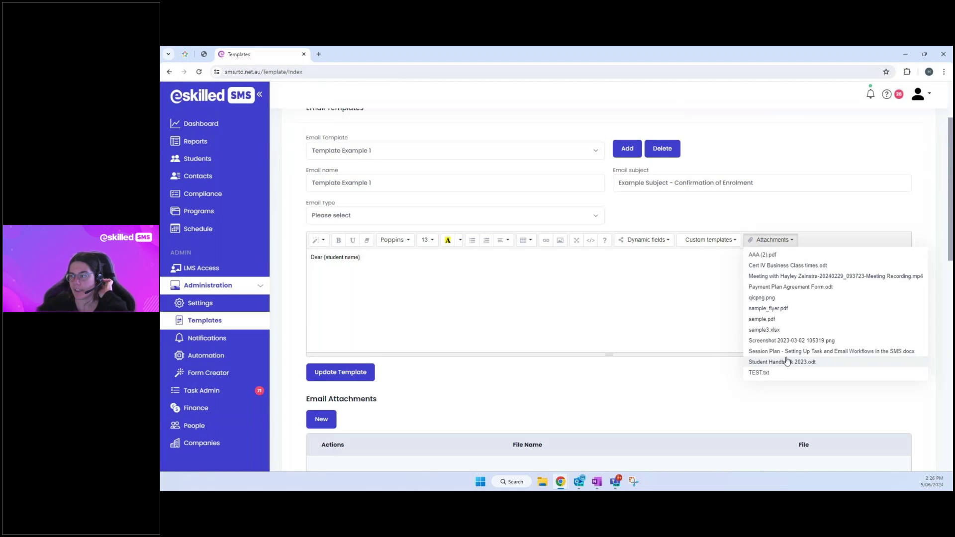
{"action": "left_click", "coordinate": [779, 255]}
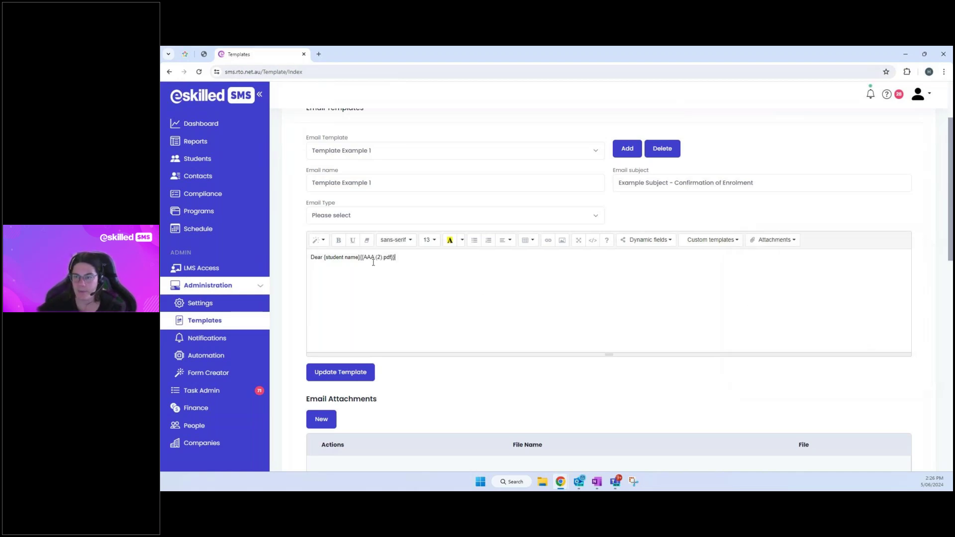
{"action": "left_click_drag", "start_coordinate": [357, 257], "coordinate": [411, 260]}
{"action": "left_click", "coordinate": [599, 262]}
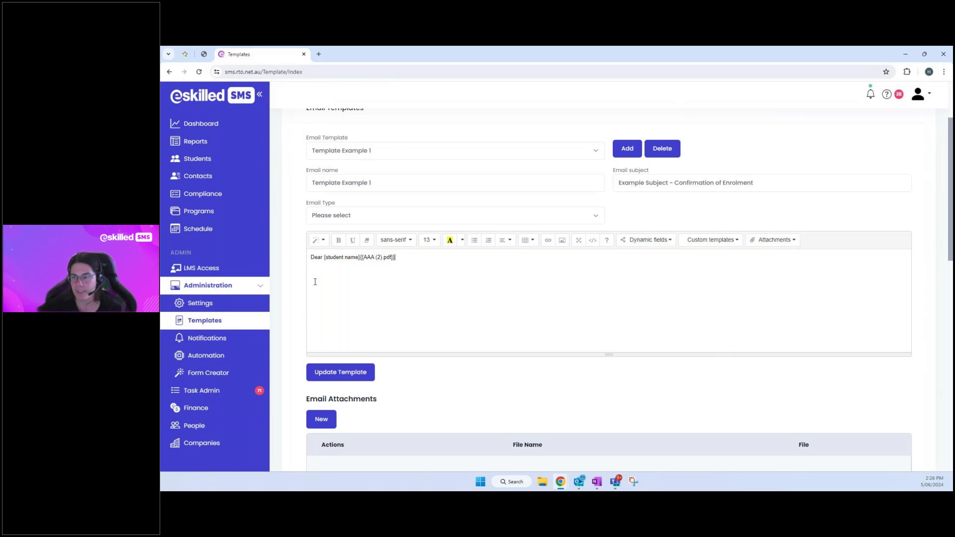
{"action": "left_click", "coordinate": [361, 257]}
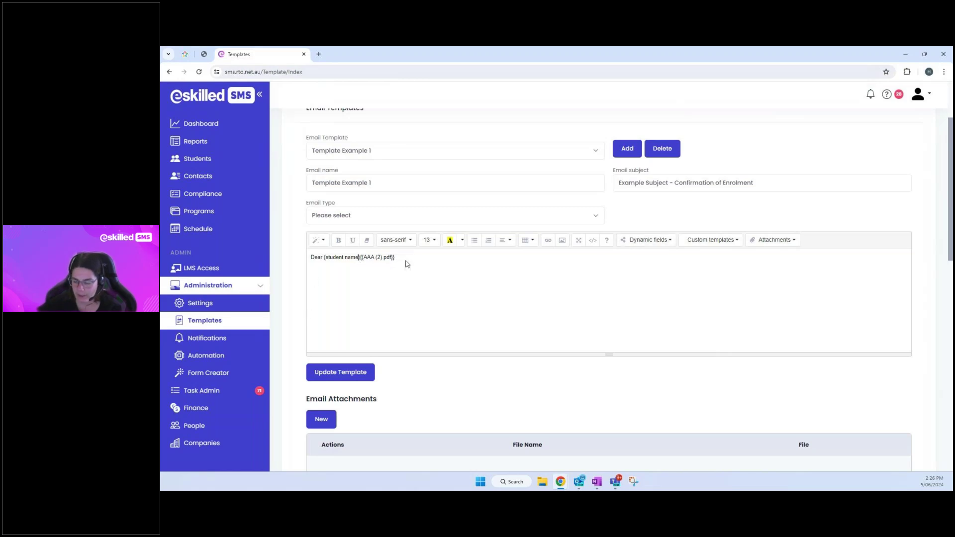
{"action": "key", "text": "Return"}
{"action": "key", "text": "Return"}
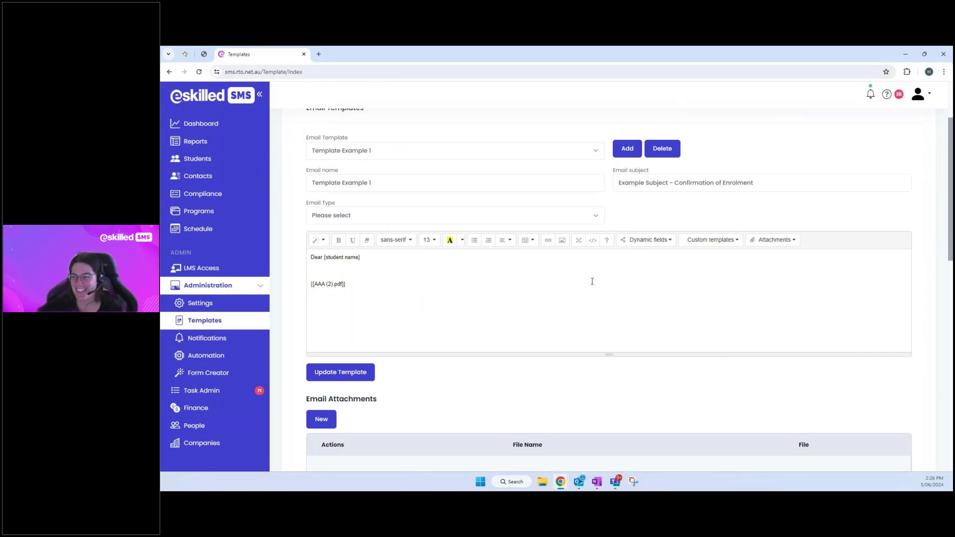
Step: Look at the options for inserting an image and a link in the email body, closing each without inserting anything
{"action": "left_click", "coordinate": [564, 240]}
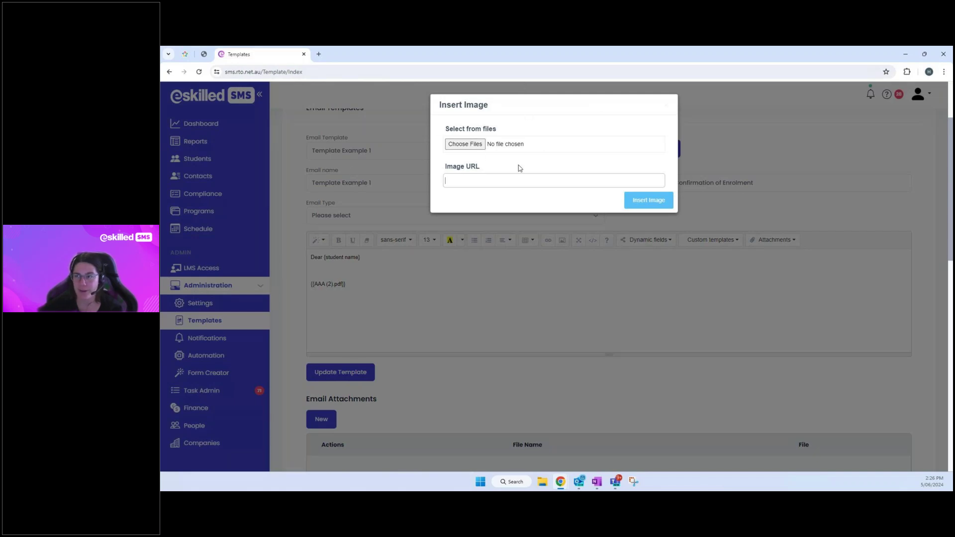
{"action": "left_click", "coordinate": [347, 257]}
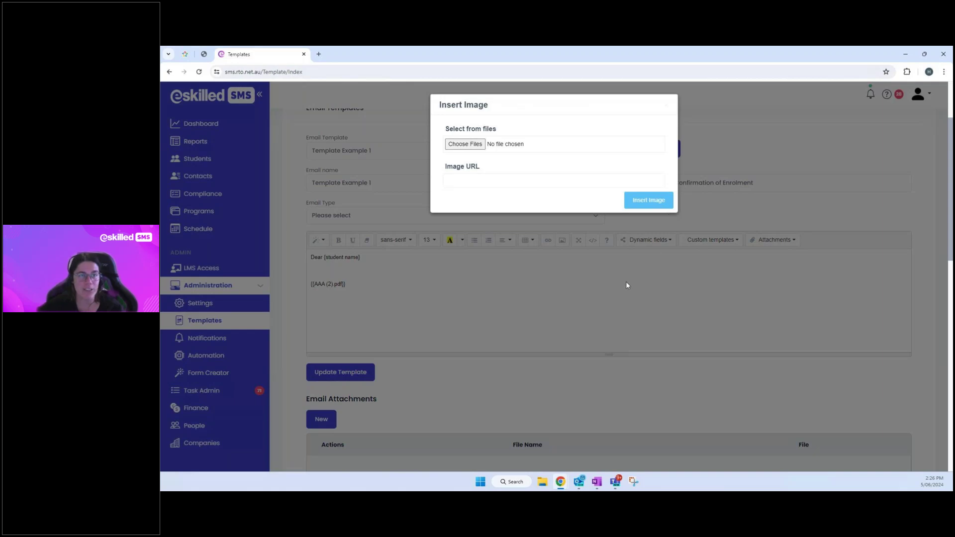
{"action": "left_click", "coordinate": [665, 107]}
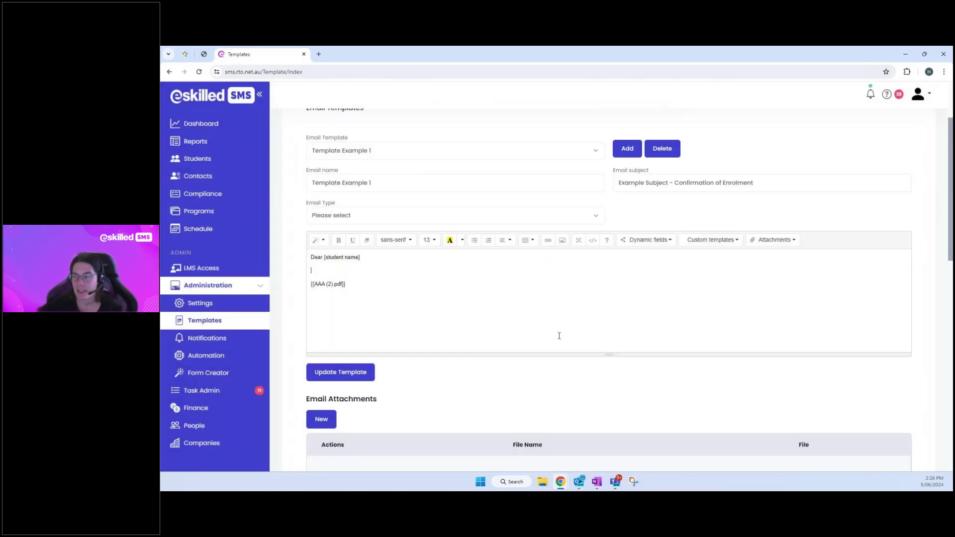
{"action": "left_click", "coordinate": [546, 240]}
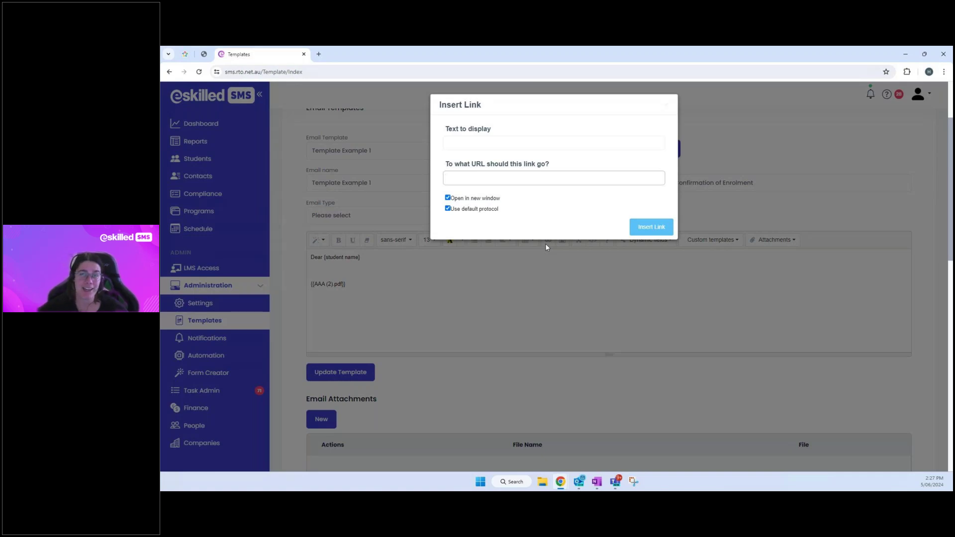
{"action": "left_click", "coordinate": [666, 107]}
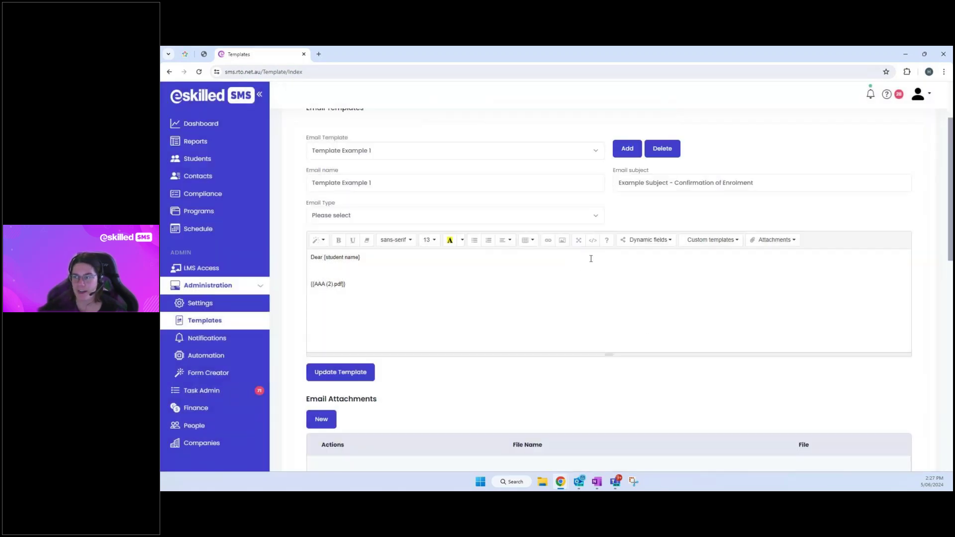
Step: View the HTML source of the email body and return to the formatted view
{"action": "left_click", "coordinate": [591, 241]}
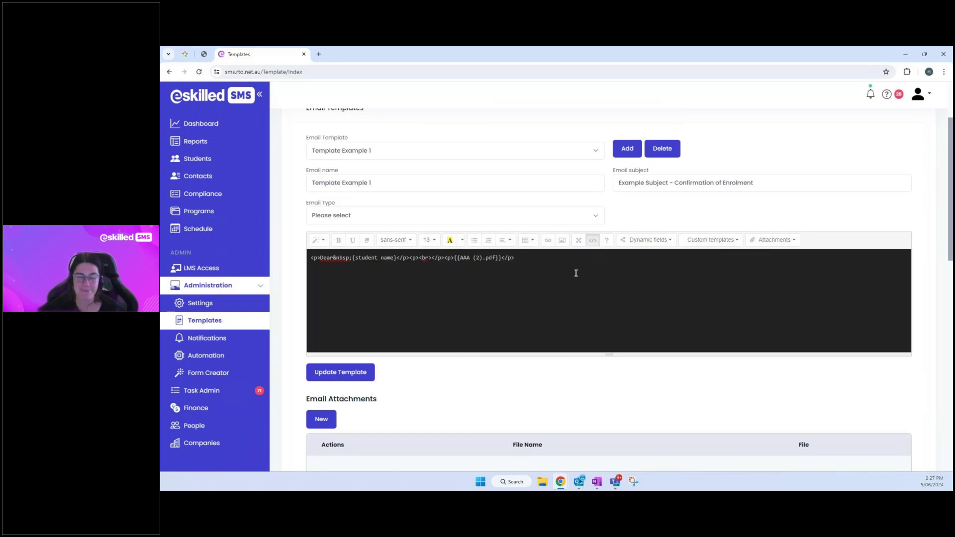
{"action": "left_click", "coordinate": [592, 242]}
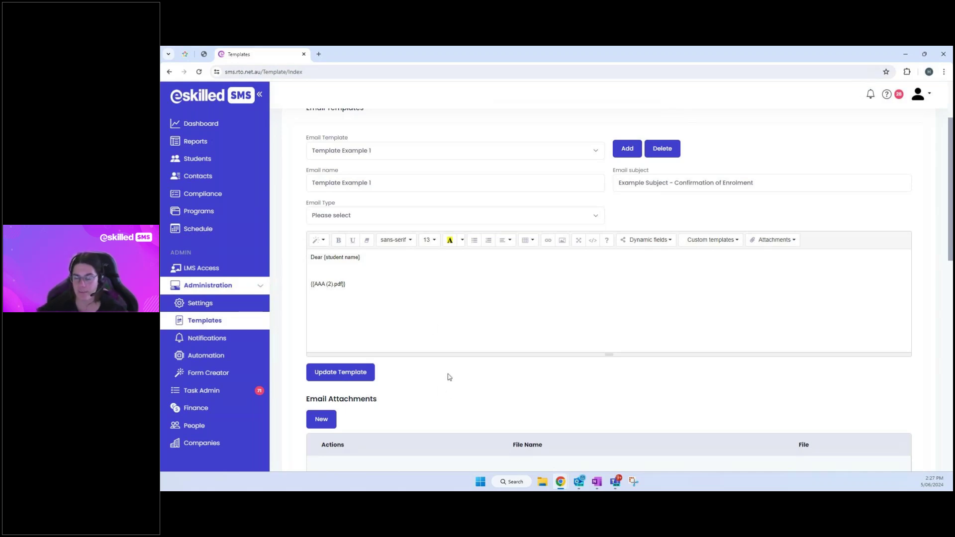
{"action": "scroll", "coordinate": [450, 393], "scroll_direction": "up", "scroll_amount": 2}
{"action": "scroll", "coordinate": [450, 393], "scroll_direction": "up", "scroll_amount": 2}
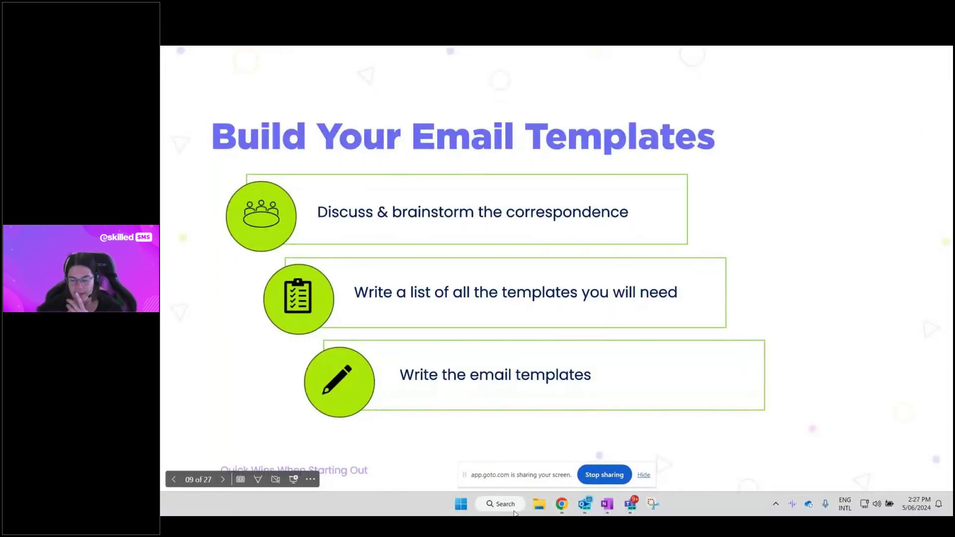
{"action": "left_click", "coordinate": [643, 474]}
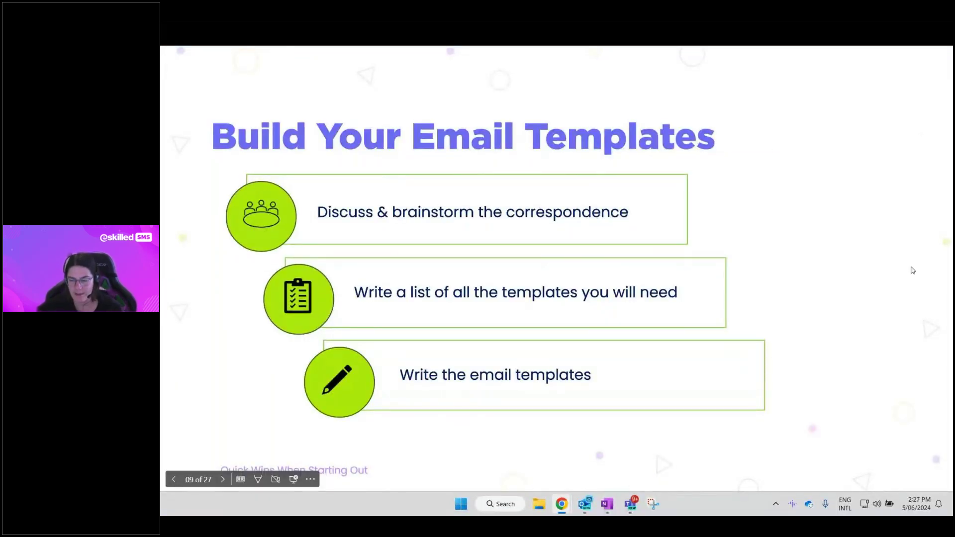
{"action": "left_click", "coordinate": [942, 214]}
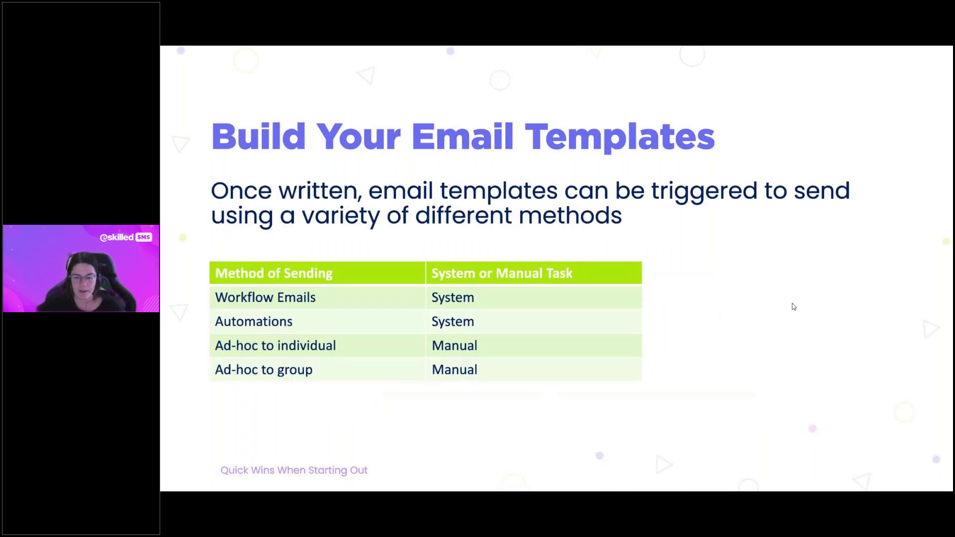
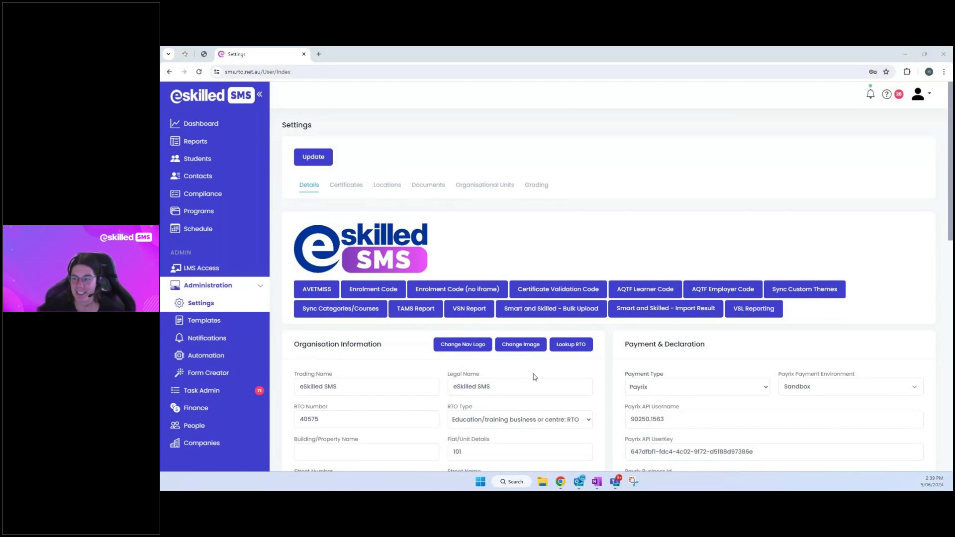
Step: Copy the enrolment code link without iframe from the settings and open it in a new browser tab
{"action": "left_click", "coordinate": [486, 289]}
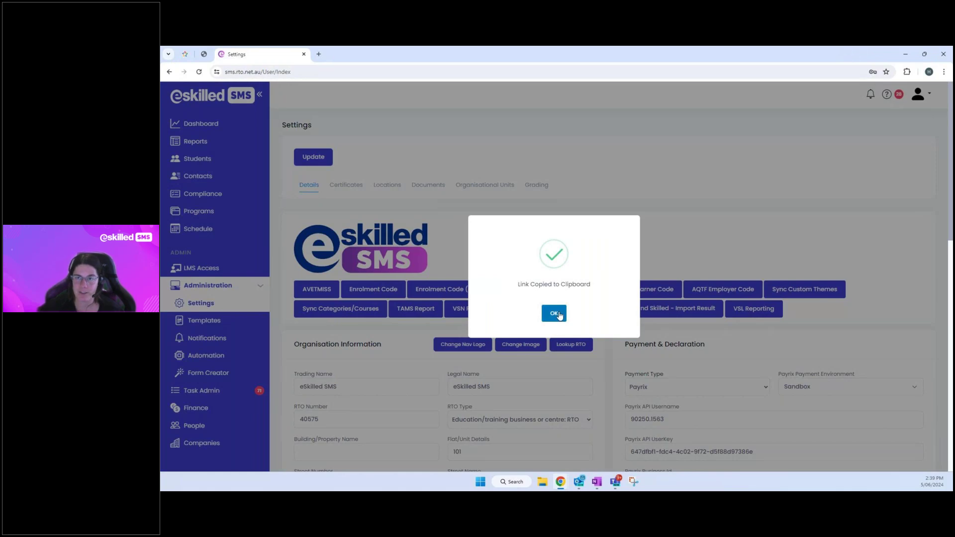
{"action": "left_click", "coordinate": [553, 313]}
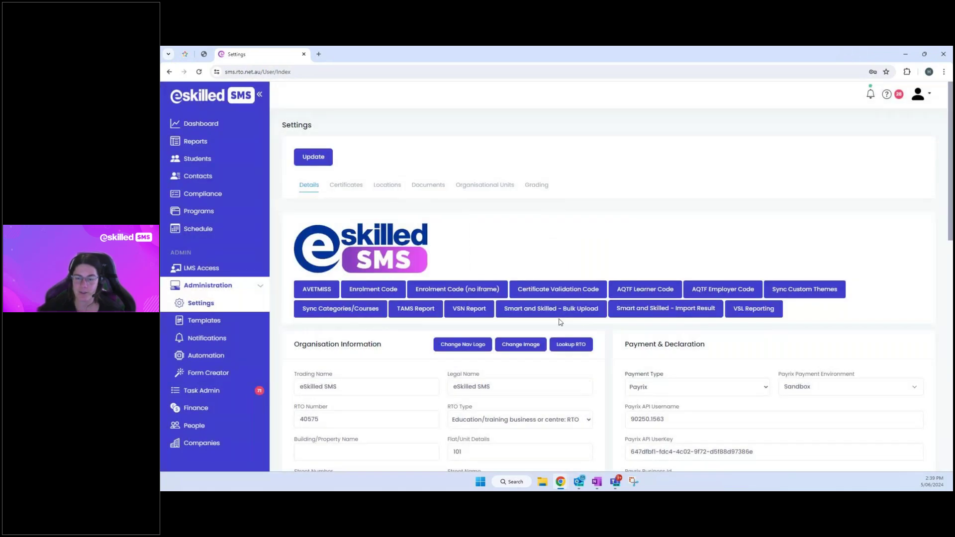
{"action": "left_click", "coordinate": [318, 54]}
{"action": "key", "text": "ctrl+v"}
{"action": "key", "text": "Return"}
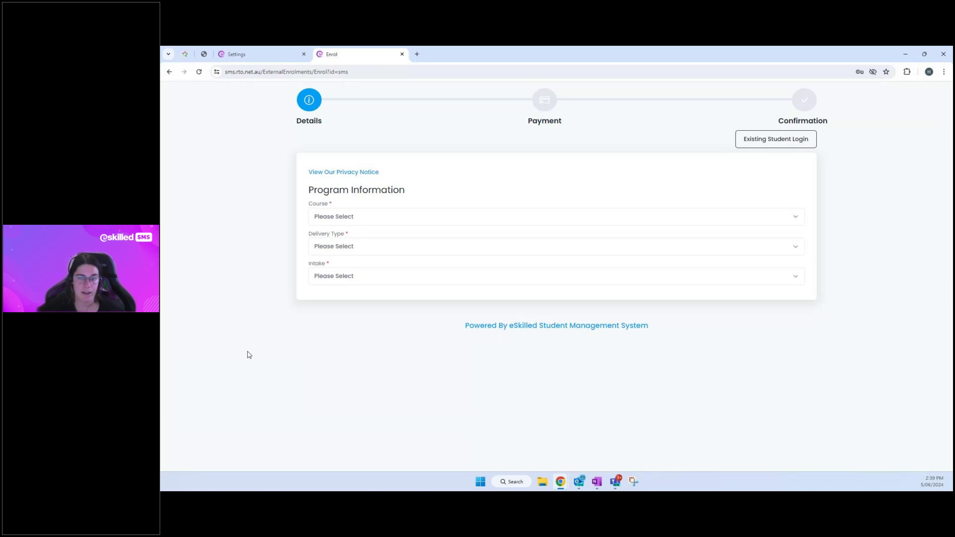
Step: Select the course Provide cardiopulmonary resuscitation (HLTAID009) and the intake starting and ending on 01/06/2024
{"action": "left_click", "coordinate": [478, 217]}
{"action": "type", "text": "009"}
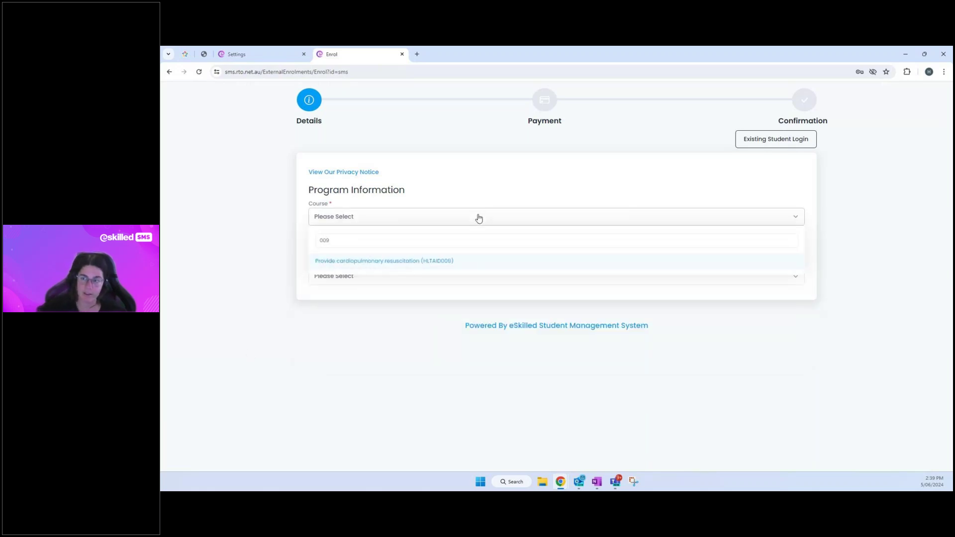
{"action": "left_click", "coordinate": [437, 262]}
{"action": "left_click", "coordinate": [430, 272]}
{"action": "left_click", "coordinate": [399, 352]}
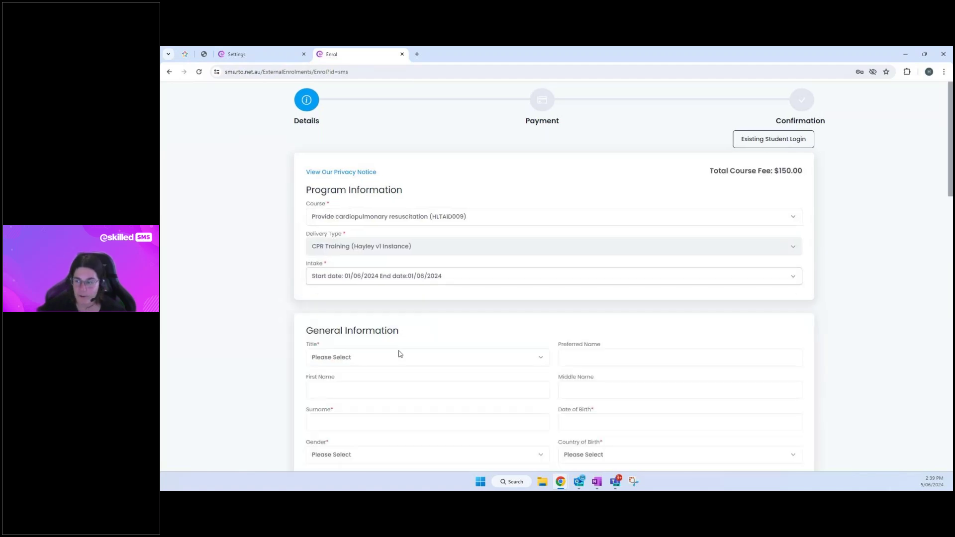
Step: Fill in the General Information with the first name Test and the surname Student
{"action": "scroll", "coordinate": [400, 353], "scroll_direction": "down", "scroll_amount": 2}
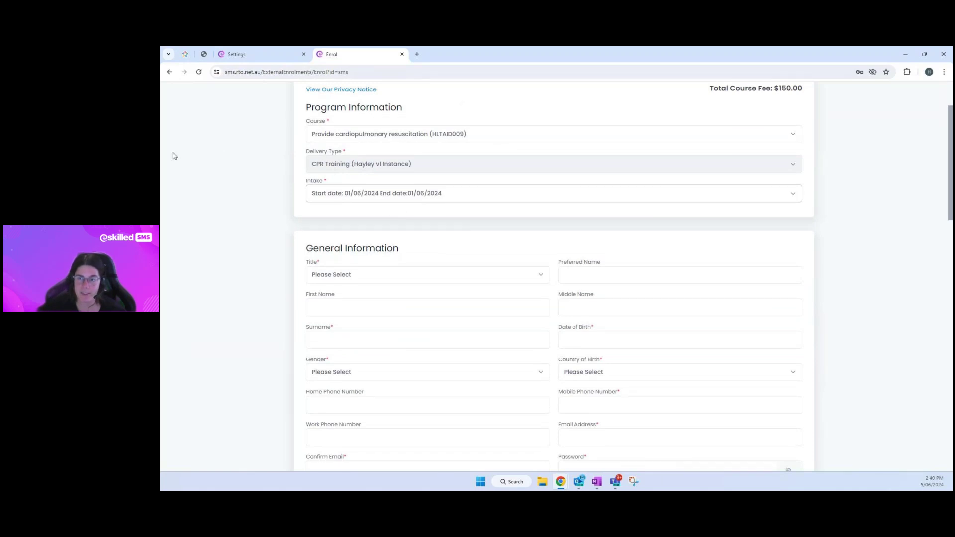
{"action": "scroll", "coordinate": [290, 169], "scroll_direction": "down", "scroll_amount": 2}
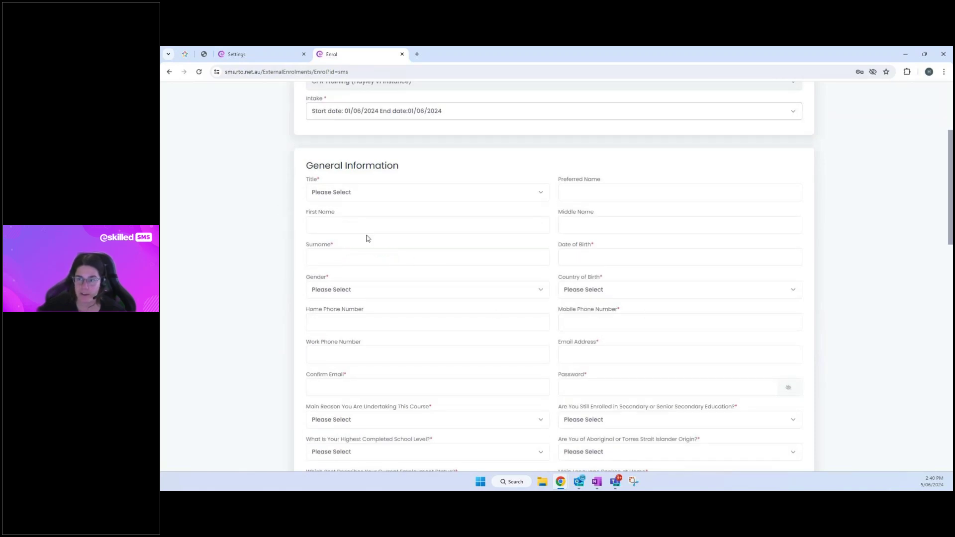
{"action": "left_click", "coordinate": [354, 224]}
{"action": "type", "text": "Te"}
{"action": "key", "text": "Tab"}
{"action": "key", "text": "Tab"}
{"action": "type", "text": "Student"}
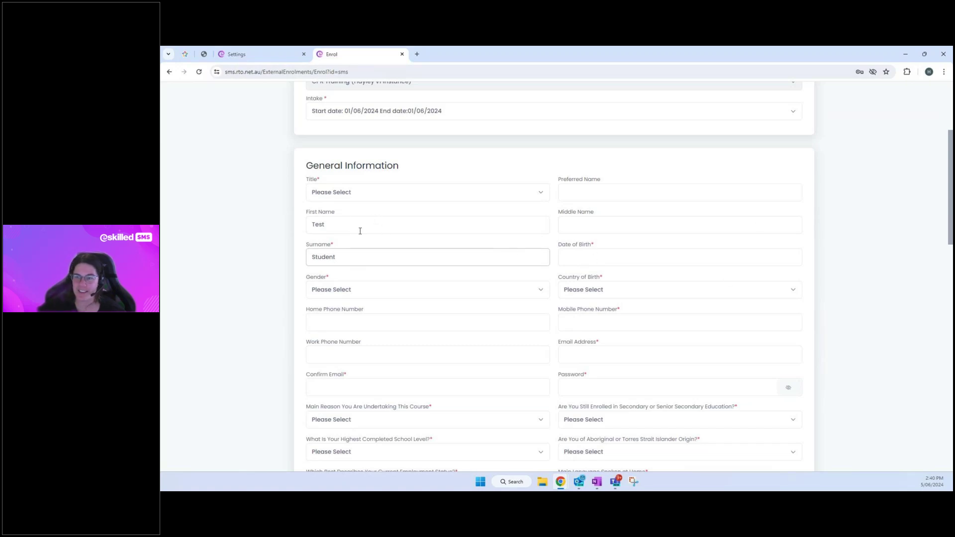
Step: Try to submit the enrolment with the other mandatory fields left blank and dismiss the alert
{"action": "left_click", "coordinate": [336, 246]}
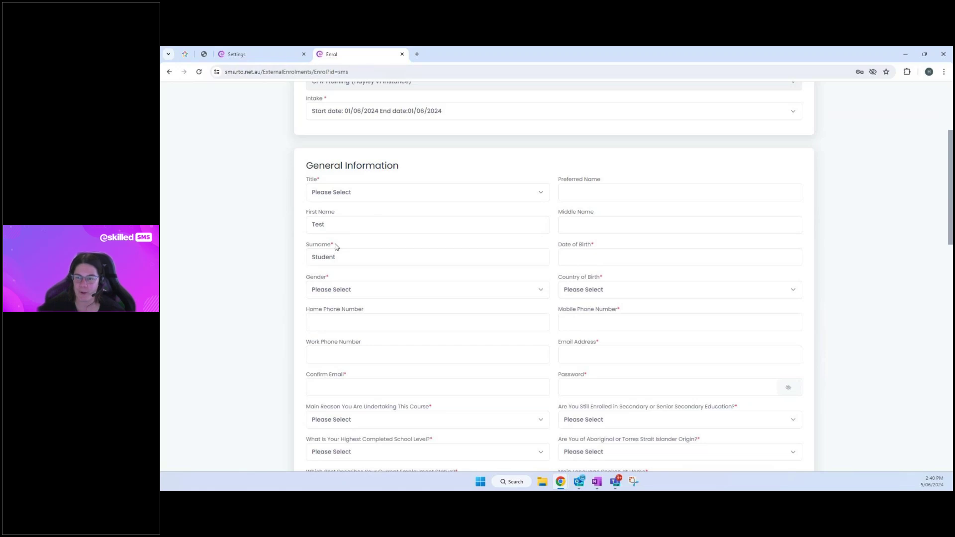
{"action": "left_click_drag", "start_coordinate": [321, 277], "coordinate": [332, 278]}
{"action": "left_click", "coordinate": [333, 281]}
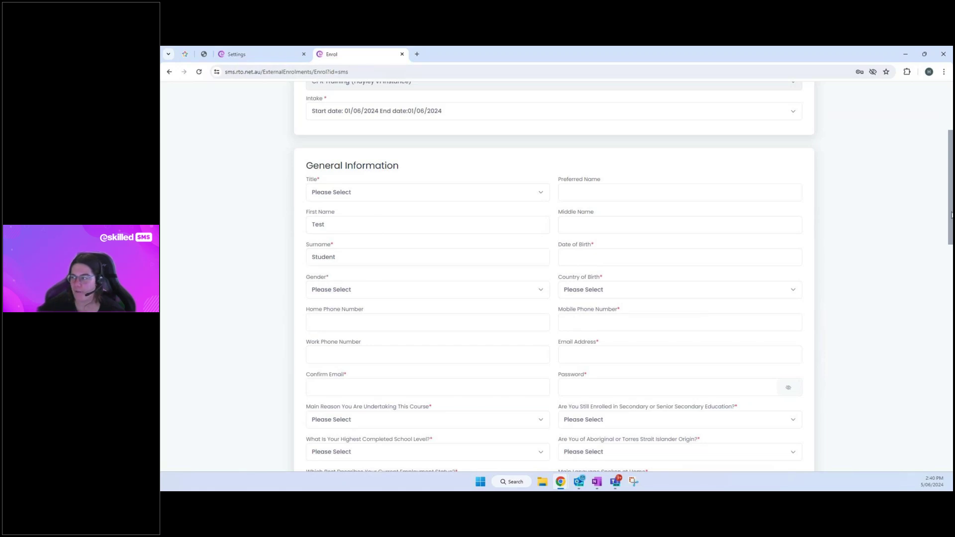
{"action": "left_click_drag", "start_coordinate": [950, 215], "coordinate": [950, 451]}
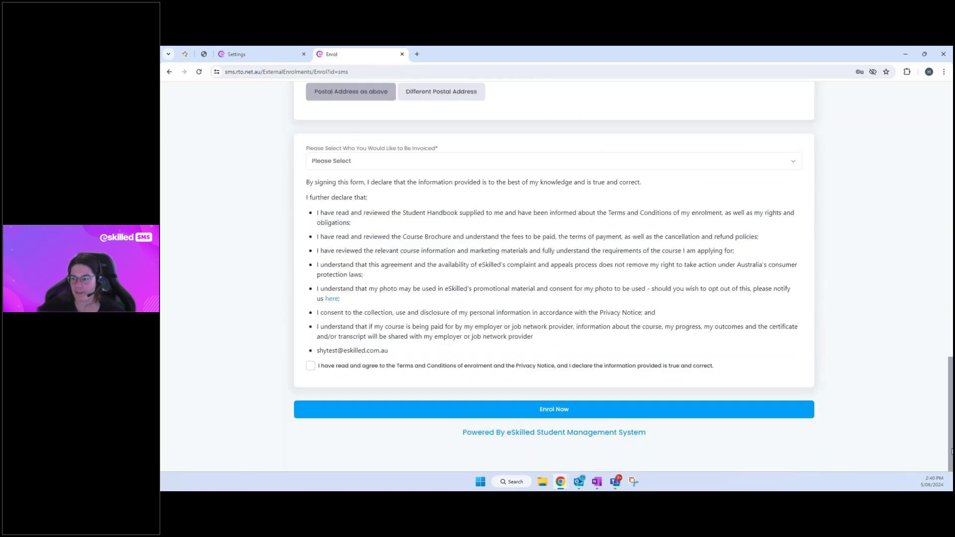
{"action": "left_click", "coordinate": [604, 410]}
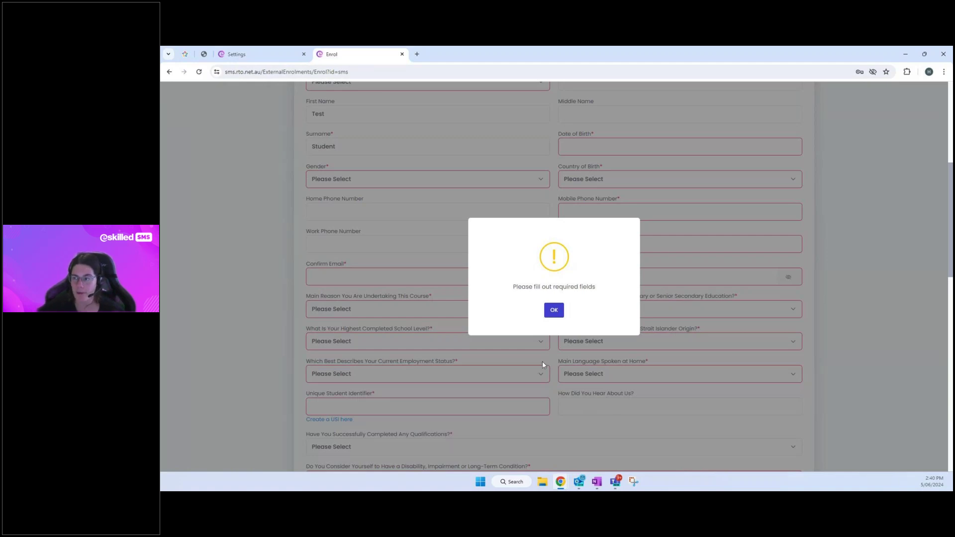
{"action": "left_click", "coordinate": [555, 314]}
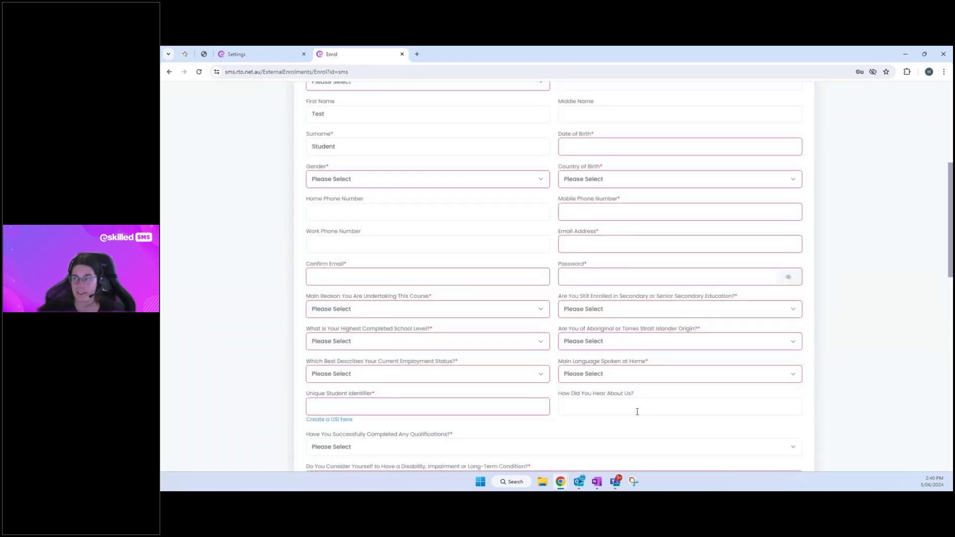
Step: Browse the courses offered in the enrolment form's course list without choosing a different one
{"action": "scroll", "coordinate": [636, 412], "scroll_direction": "up", "scroll_amount": 4}
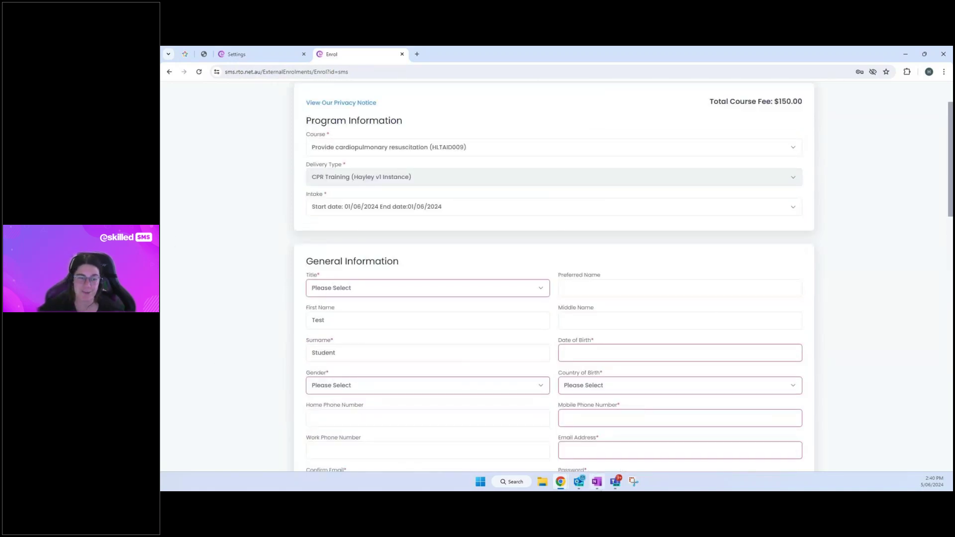
{"action": "mouse_move", "coordinate": [596, 482]}
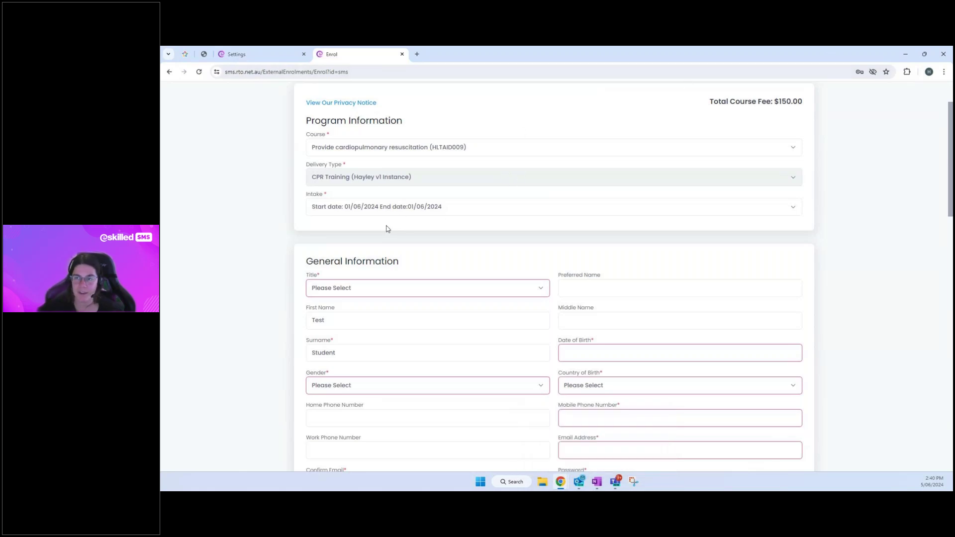
{"action": "scroll", "coordinate": [660, 280], "scroll_direction": "up", "scroll_amount": 1}
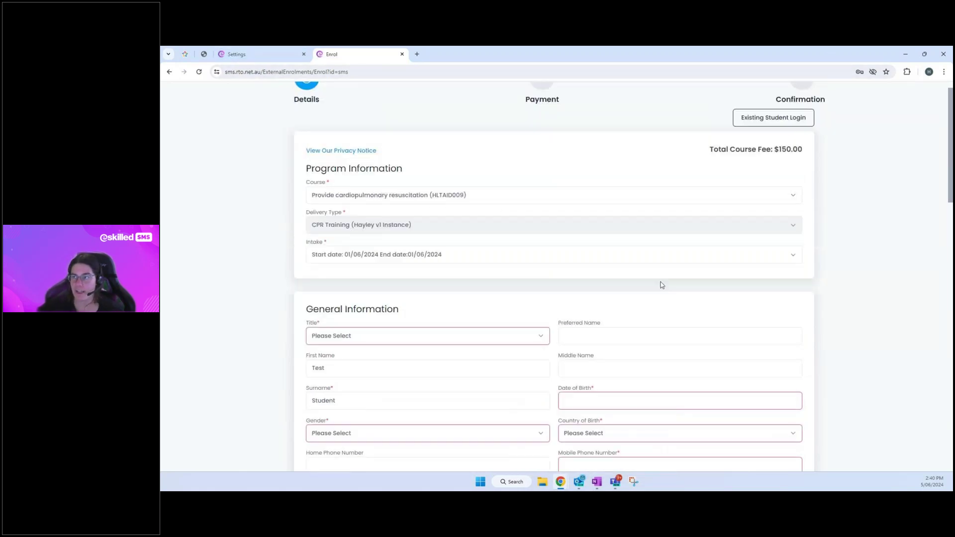
{"action": "scroll", "coordinate": [662, 284], "scroll_direction": "up", "scroll_amount": 1}
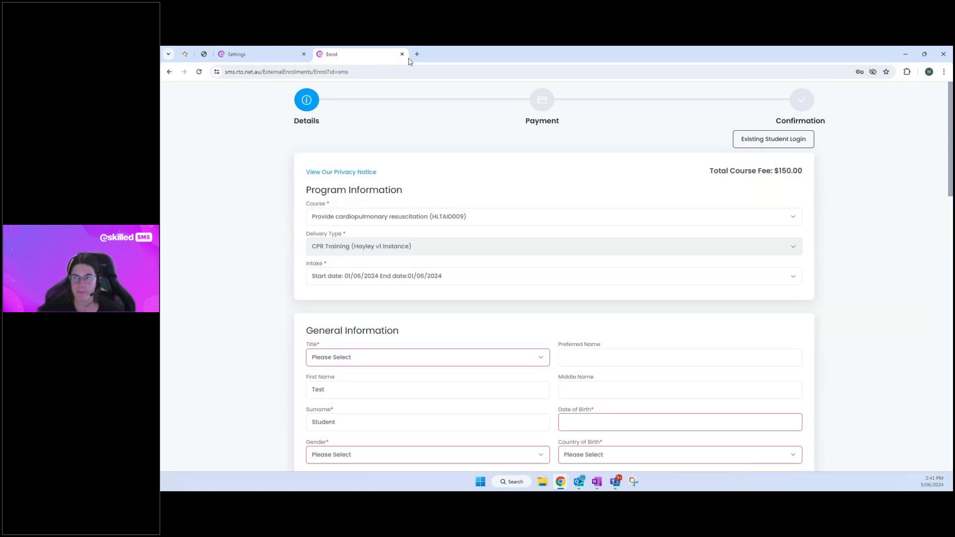
{"action": "left_click", "coordinate": [359, 223]}
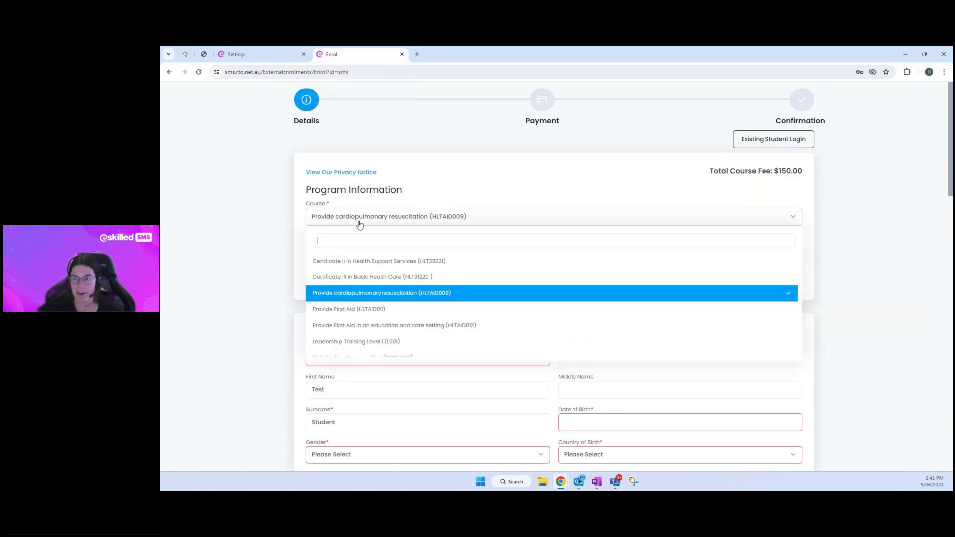
{"action": "scroll", "coordinate": [372, 279], "scroll_direction": "down", "scroll_amount": 8}
{"action": "scroll", "coordinate": [371, 280], "scroll_direction": "down", "scroll_amount": 2}
{"action": "left_click", "coordinate": [282, 266]}
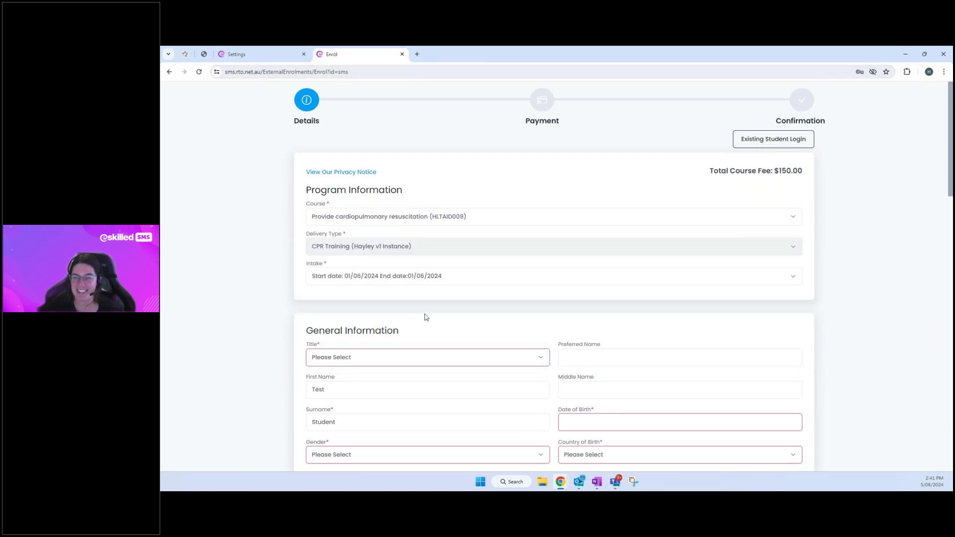
Step: Close the enrolment form and open the HLTAID009 CPR Training intake program instance, searching the instances for 009
{"action": "left_click", "coordinate": [402, 53]}
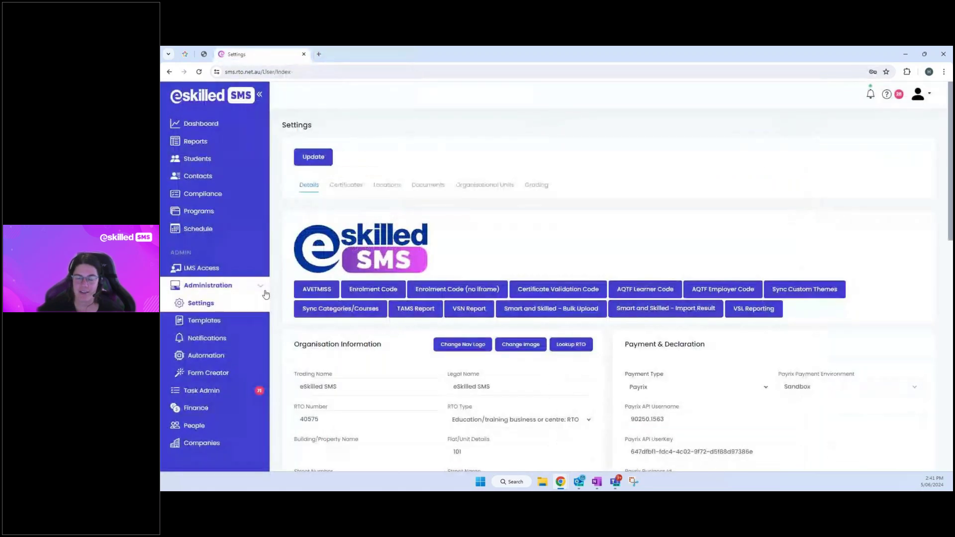
{"action": "left_click", "coordinate": [194, 213]}
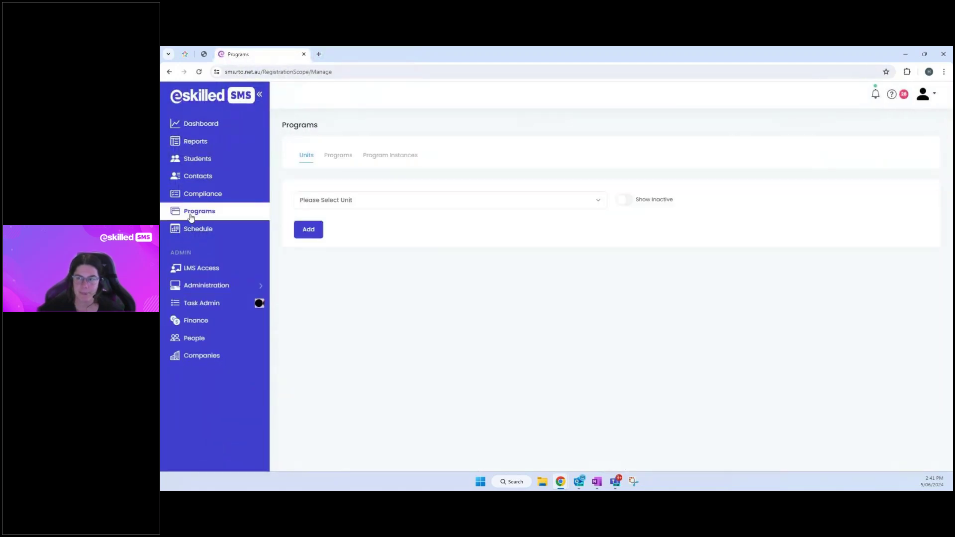
{"action": "left_click", "coordinate": [398, 163]}
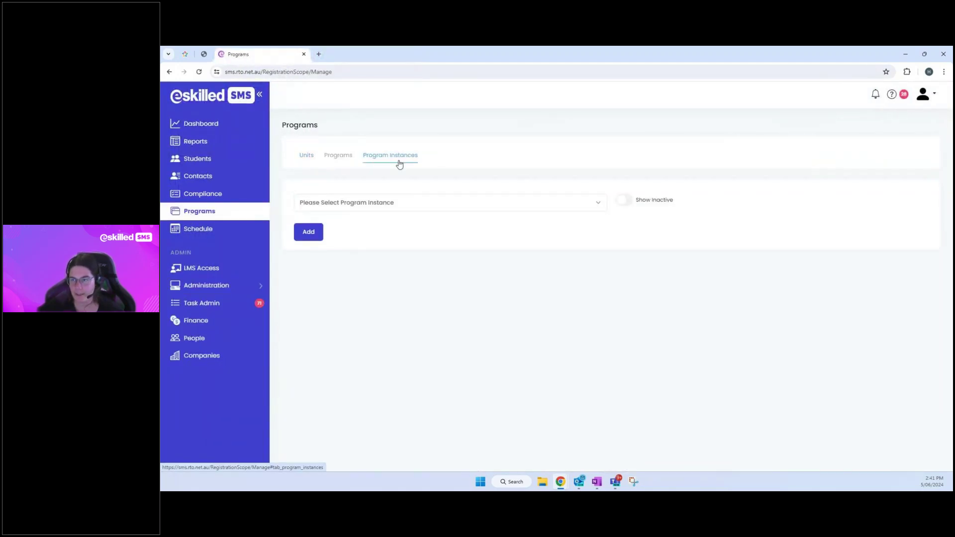
{"action": "left_click", "coordinate": [367, 202]}
{"action": "type", "text": "009"}
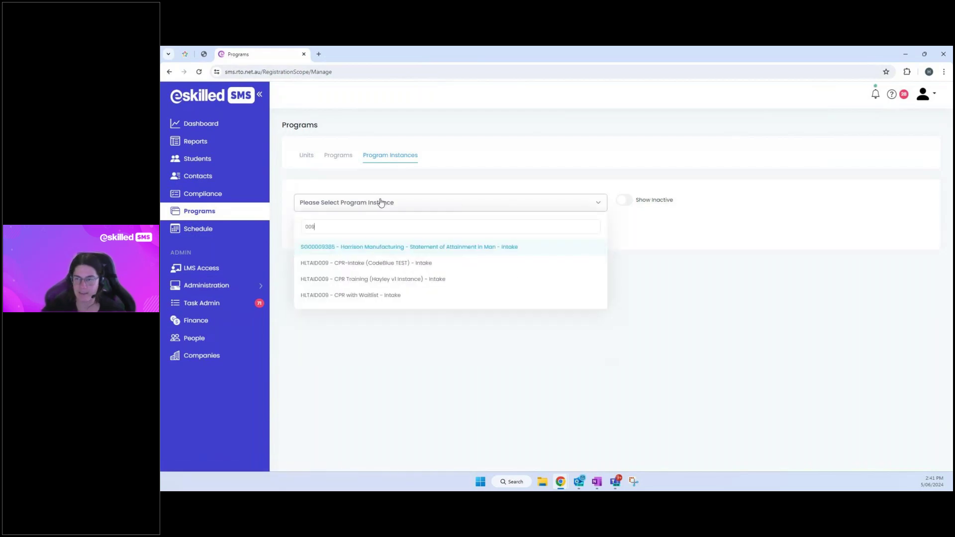
{"action": "left_click", "coordinate": [438, 282]}
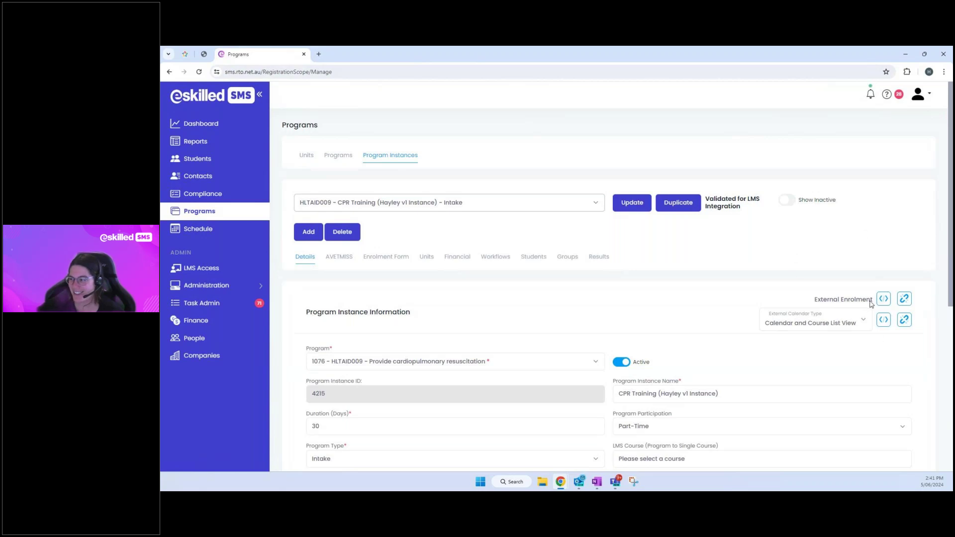
Step: Copy the program instance's External Enrolment iFrame code and dismiss the message
{"action": "left_click_drag", "start_coordinate": [871, 304], "coordinate": [815, 310]}
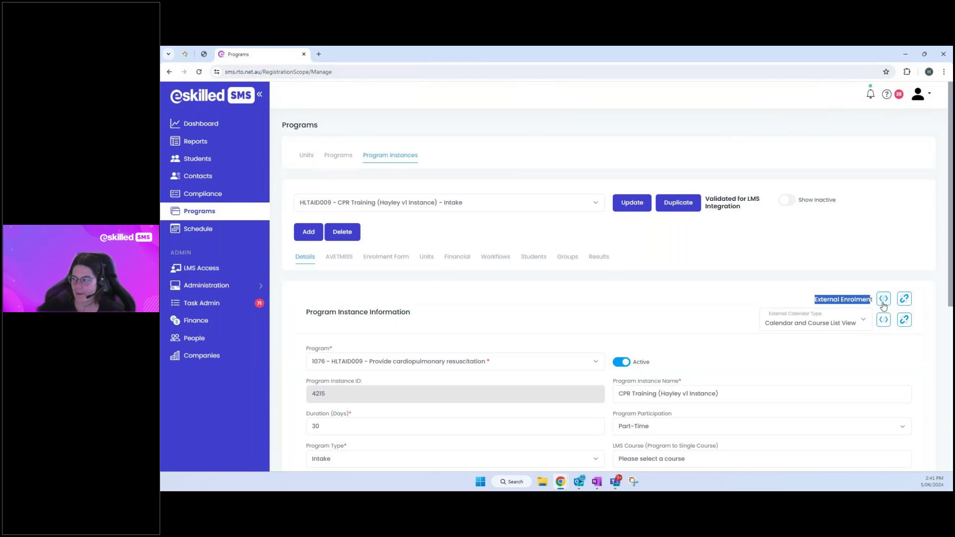
{"action": "left_click", "coordinate": [883, 274]}
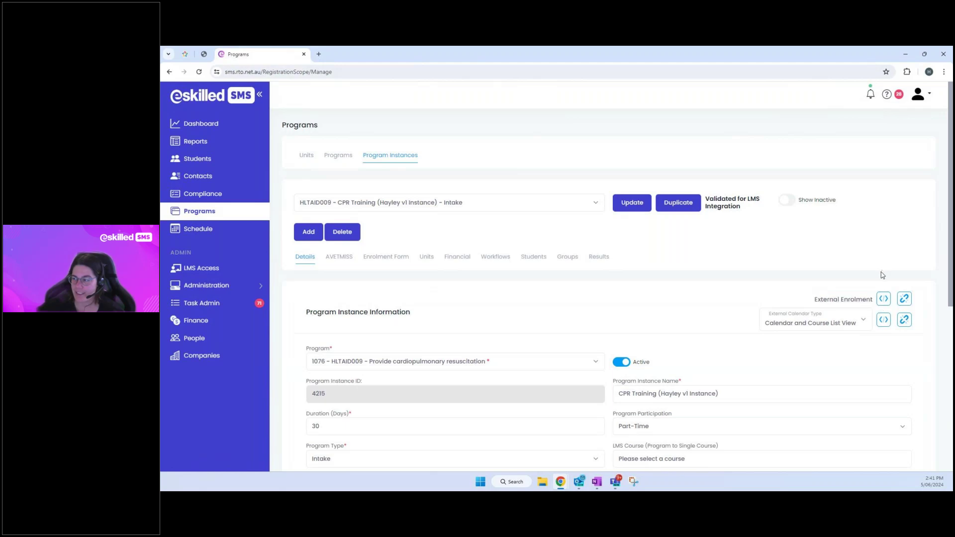
{"action": "left_click", "coordinate": [884, 302]}
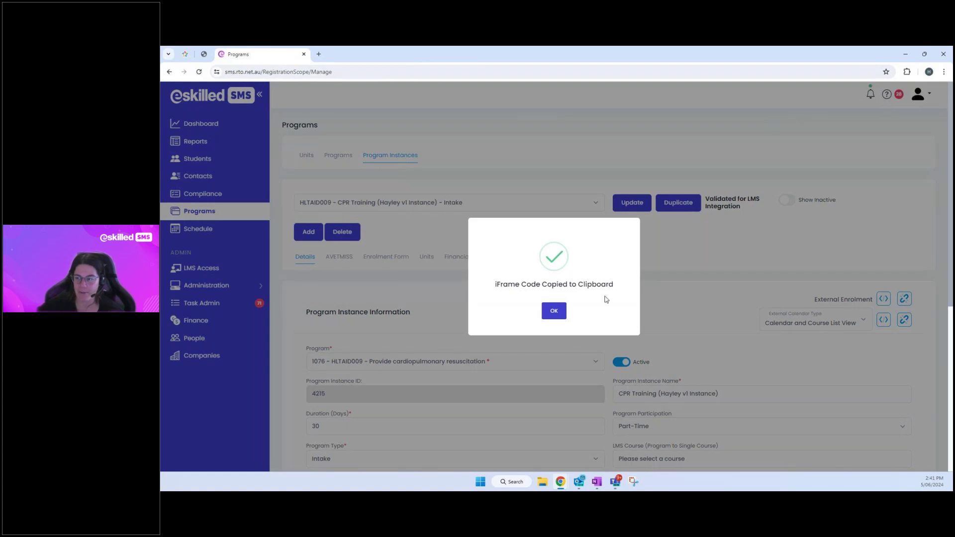
{"action": "left_click", "coordinate": [553, 311]}
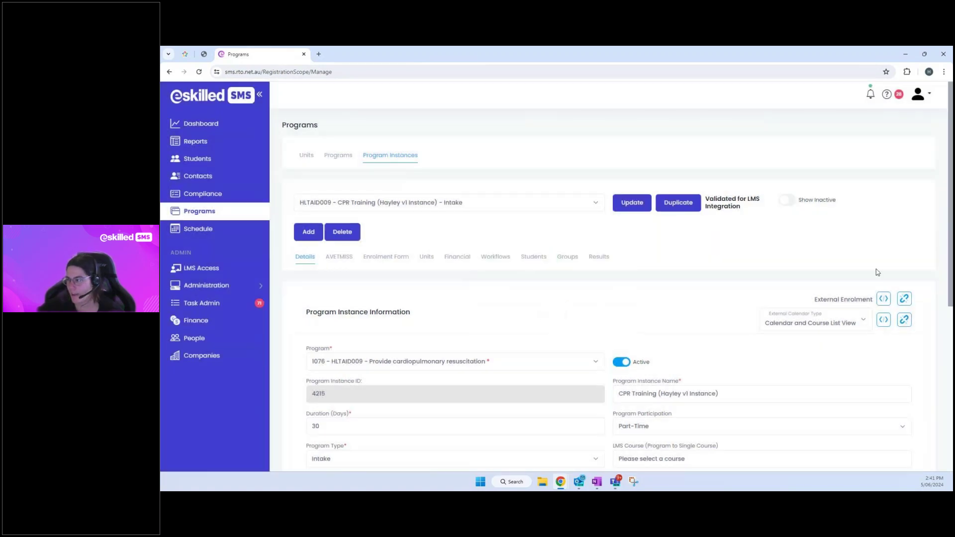
Step: Copy the program instance's External Enrolment link and load it in a new browser tab
{"action": "left_click", "coordinate": [905, 300]}
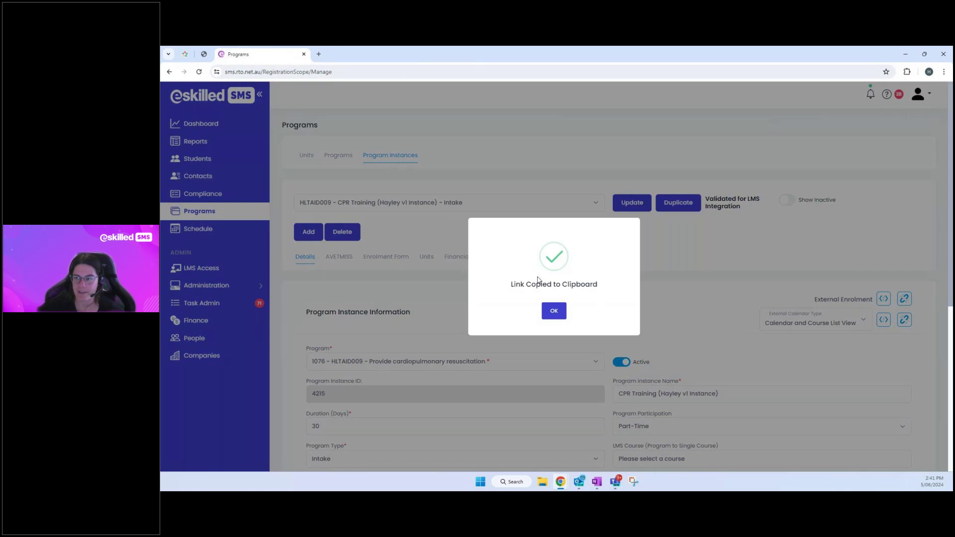
{"action": "left_click", "coordinate": [552, 310]}
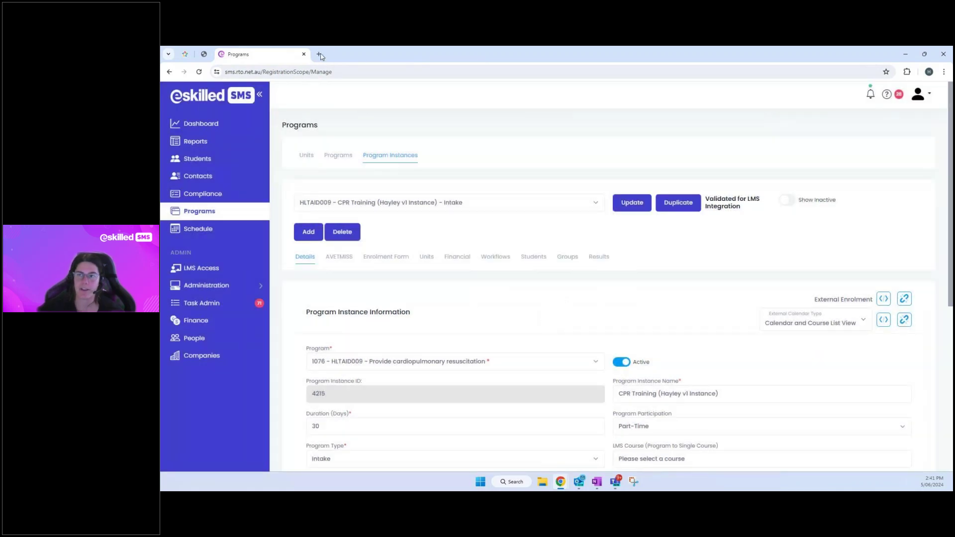
{"action": "left_click", "coordinate": [320, 54]}
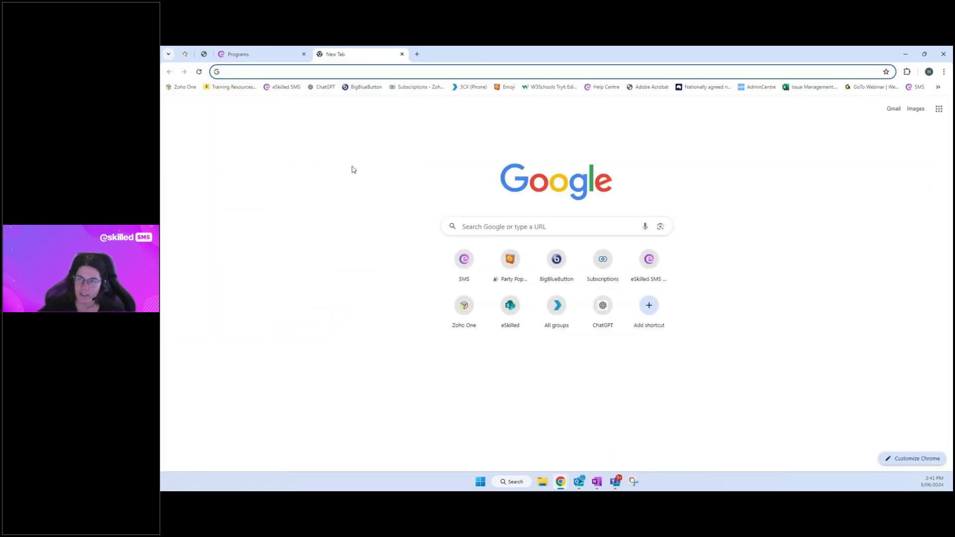
{"action": "key", "text": "ctrl+v"}
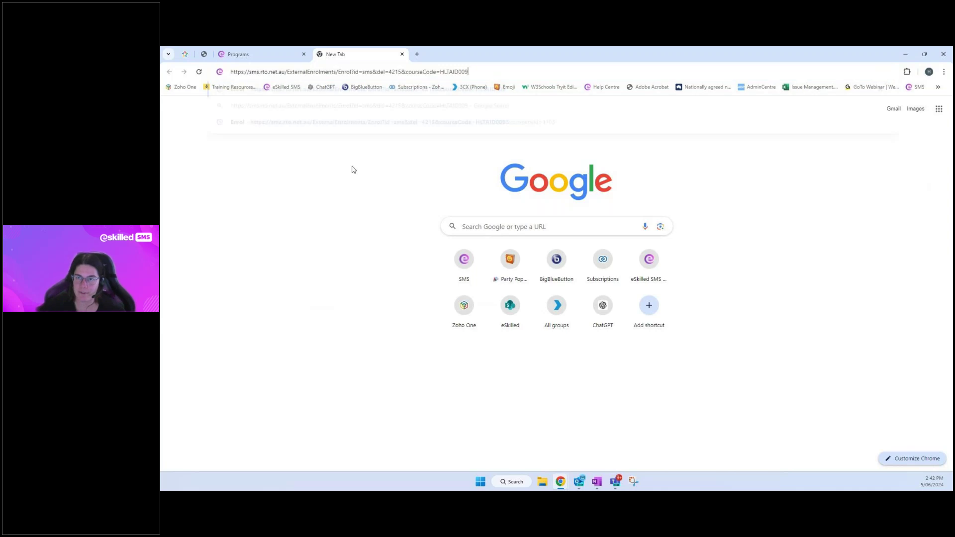
{"action": "key", "text": "Return"}
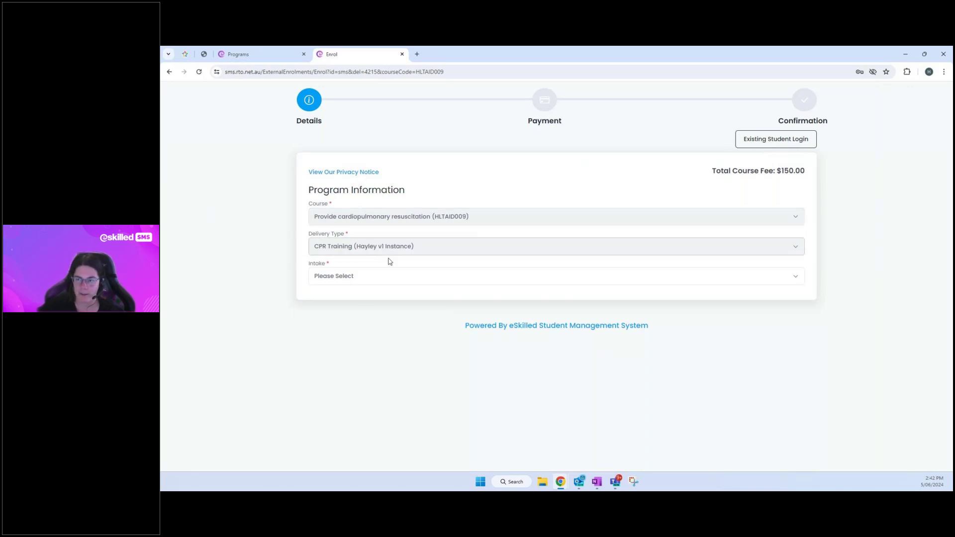
Step: Check which intakes the program-specific enrolment form offers, without choosing one
{"action": "left_click", "coordinate": [254, 50]}
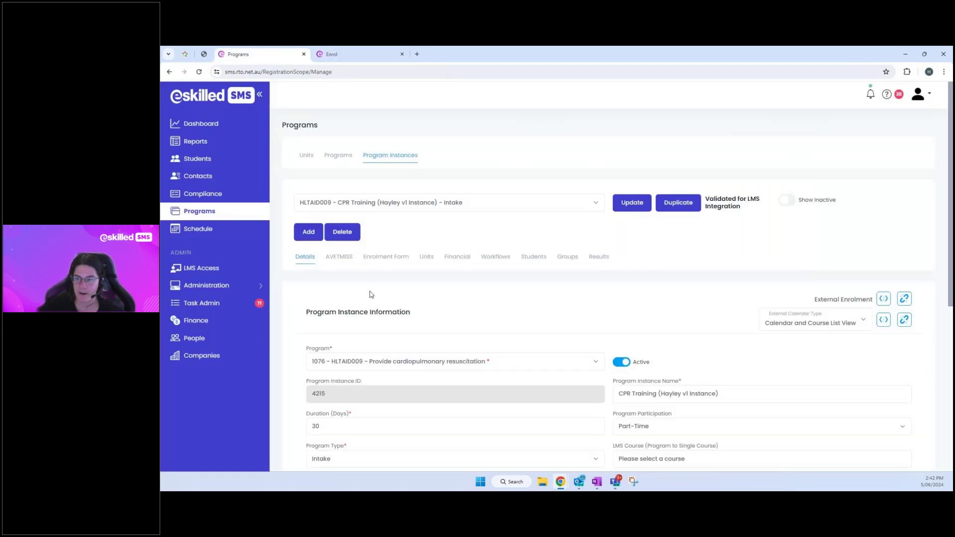
{"action": "left_click", "coordinate": [352, 51]}
{"action": "left_click", "coordinate": [362, 276]}
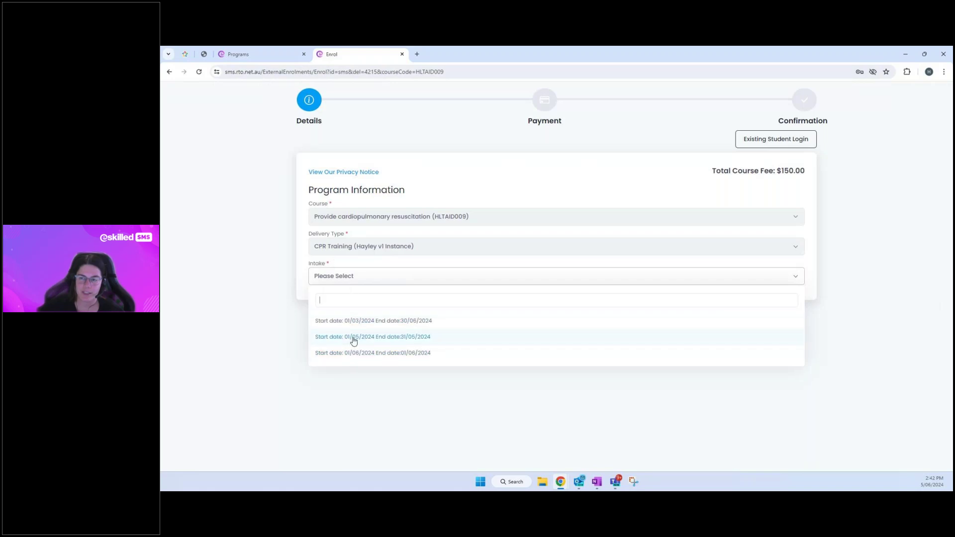
{"action": "left_click", "coordinate": [370, 399]}
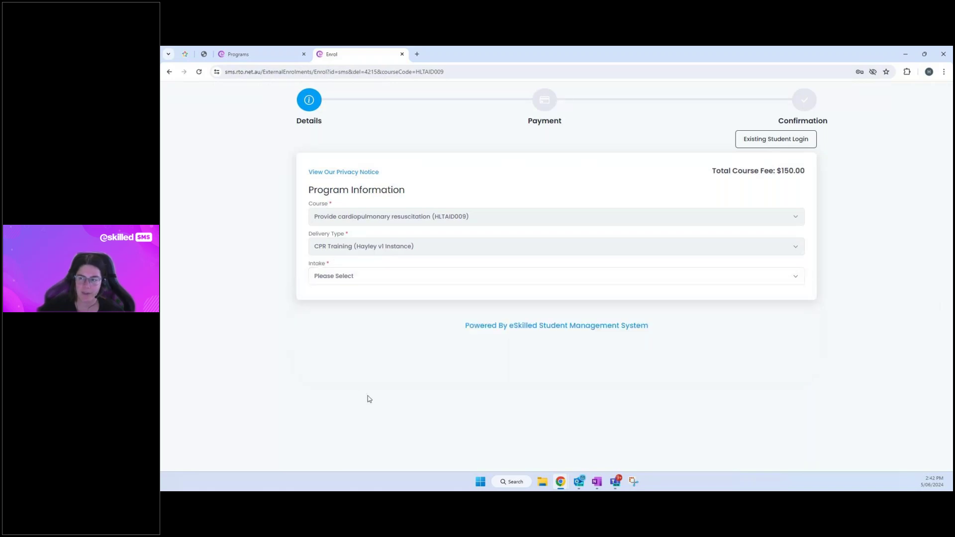
Step: Open the Advertised Training Date group starting 2/6/2024 from the program instance's groups
{"action": "left_click", "coordinate": [265, 50]}
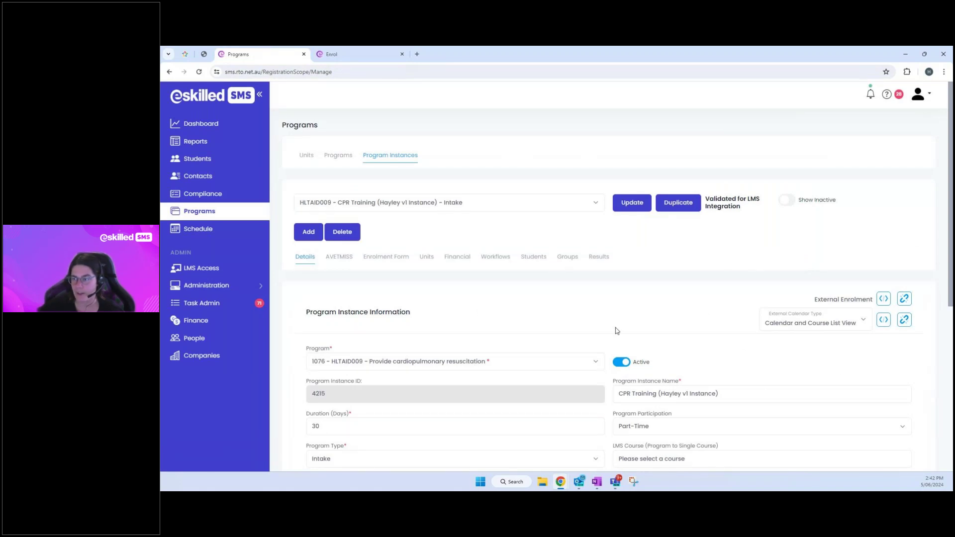
{"action": "left_click", "coordinate": [570, 258]}
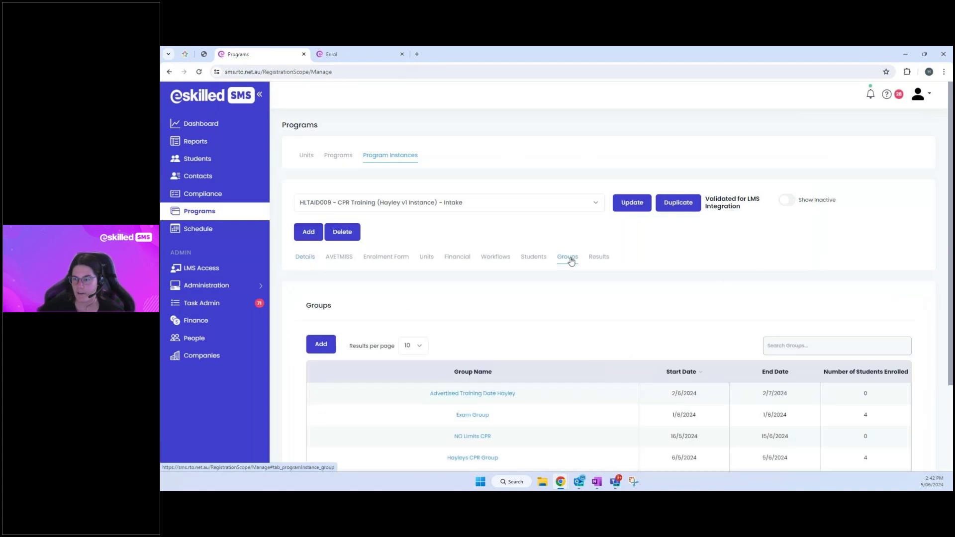
{"action": "left_click", "coordinate": [489, 393]}
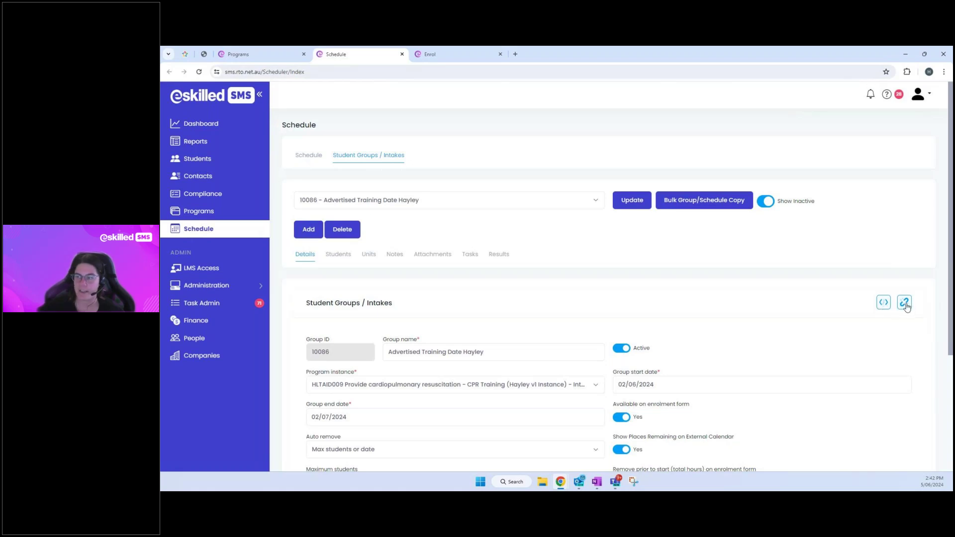
Step: Copy the group's enrolment link and load it in the tab holding the enrolment form
{"action": "left_click", "coordinate": [905, 303]}
{"action": "left_click", "coordinate": [553, 311]}
{"action": "left_click", "coordinate": [418, 55]}
{"action": "left_click", "coordinate": [414, 72]}
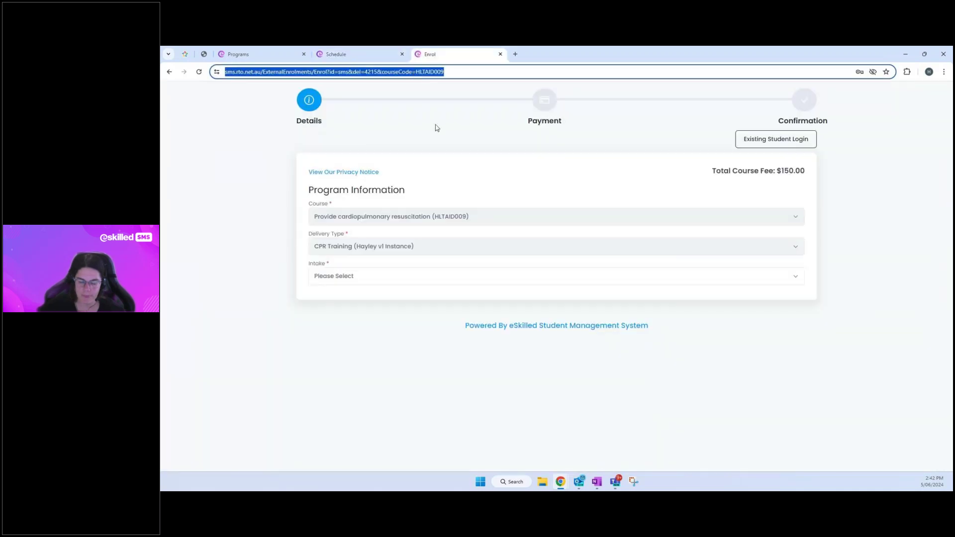
{"action": "key", "text": "ctrl+v"}
{"action": "key", "text": "Return"}
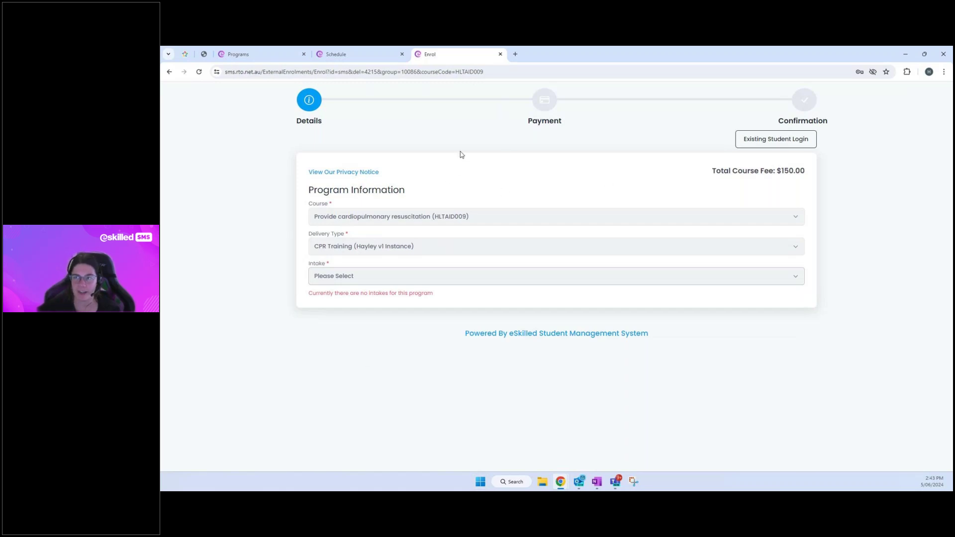
Step: Close the enrolment form and start adding a new student record
{"action": "left_click", "coordinate": [500, 54]}
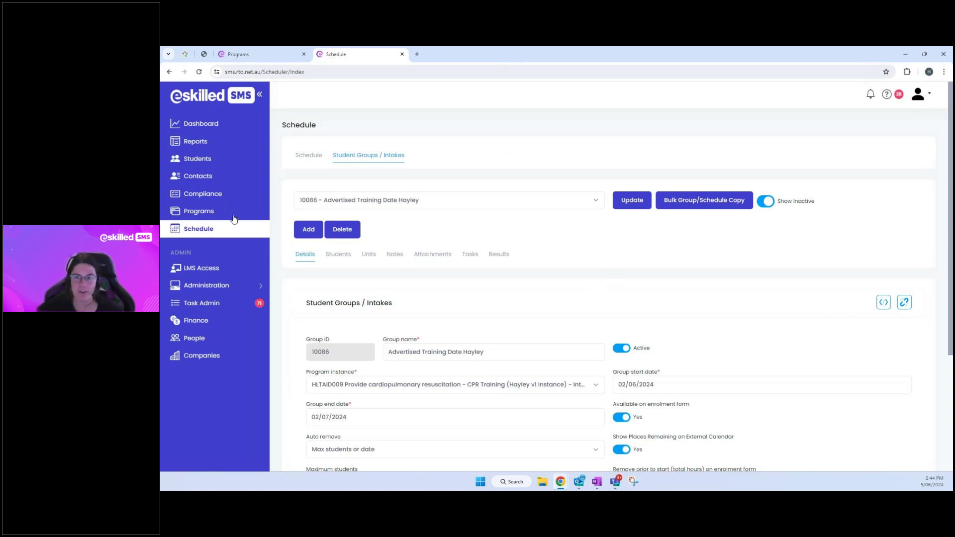
{"action": "left_click", "coordinate": [195, 163]}
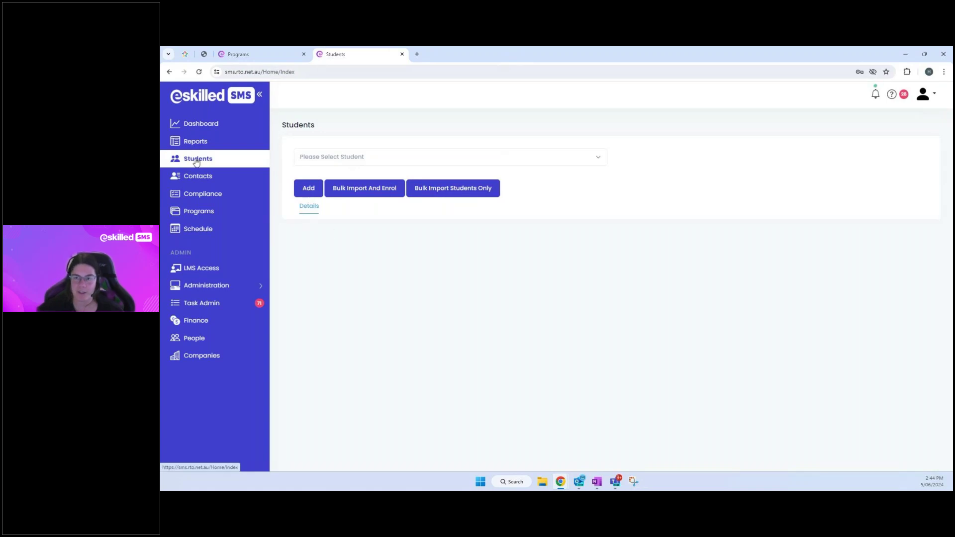
{"action": "left_click", "coordinate": [313, 189]}
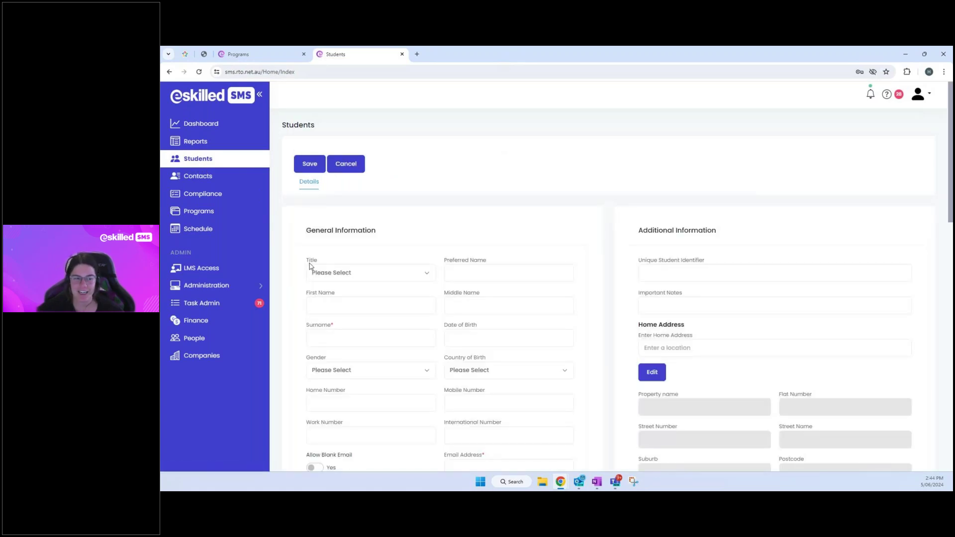
Step: Enter Test Student as both the first name and the surname of the new student
{"action": "scroll", "coordinate": [343, 324], "scroll_direction": "down", "scroll_amount": 2}
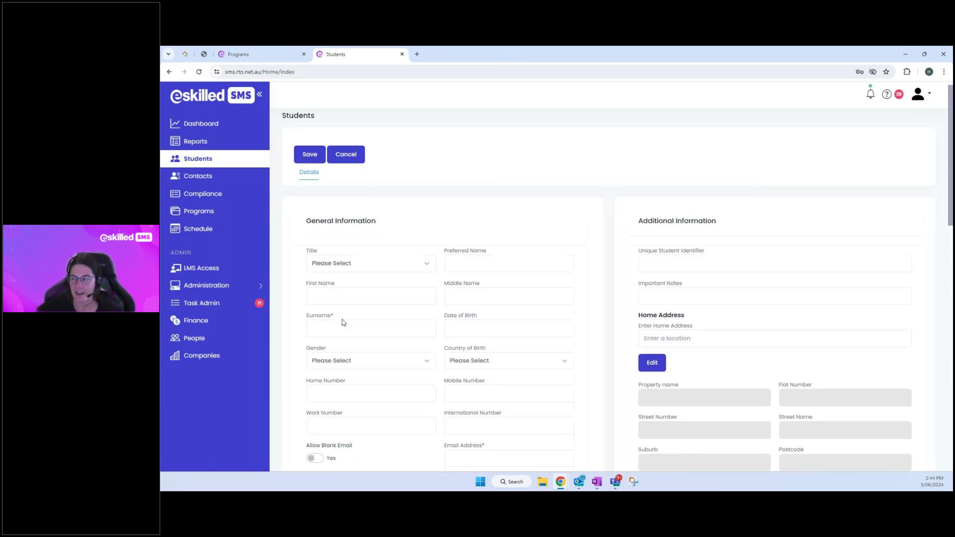
{"action": "left_click", "coordinate": [312, 224]}
{"action": "type", "text": "Test St"}
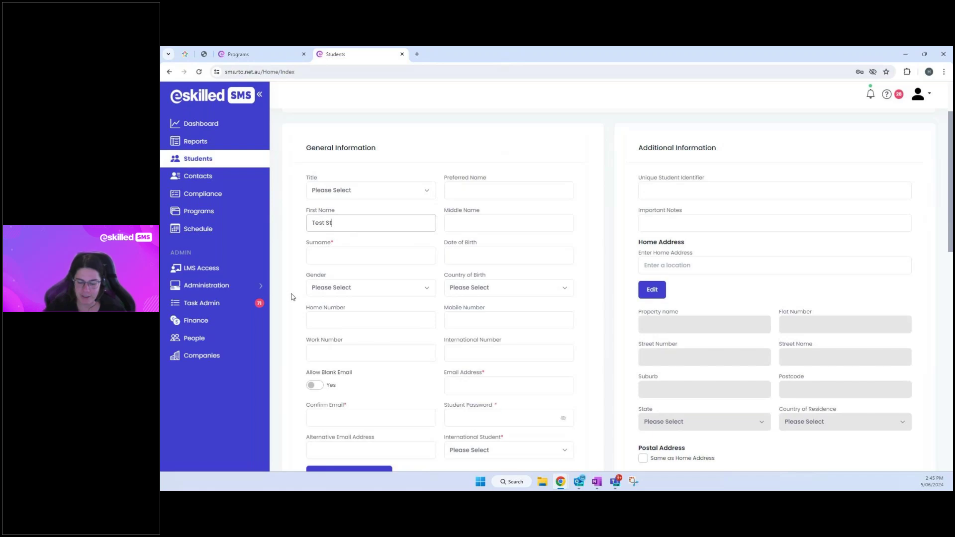
{"action": "type", "text": "udent"}
{"action": "key", "text": "Tab"}
{"action": "type", "text": "Test Studen"}
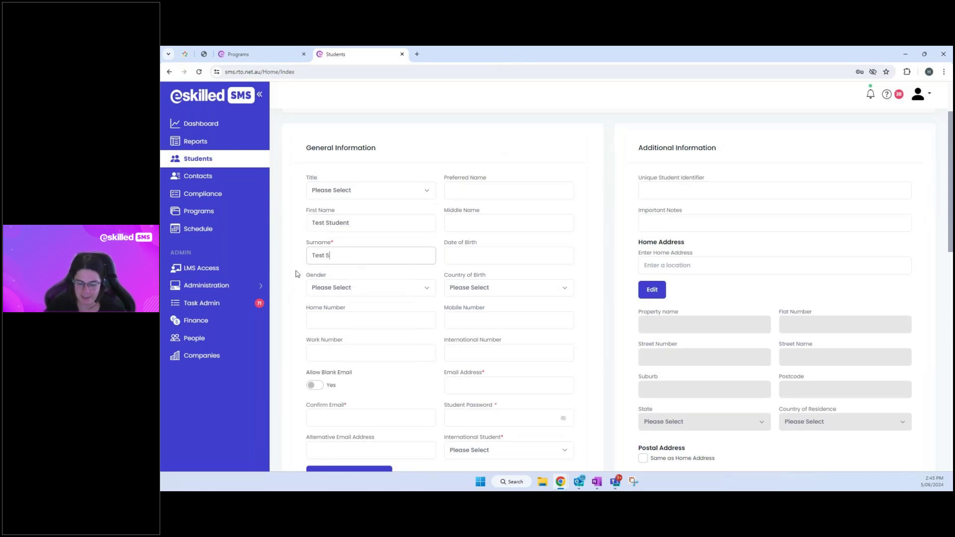
{"action": "type", "text": "t"}
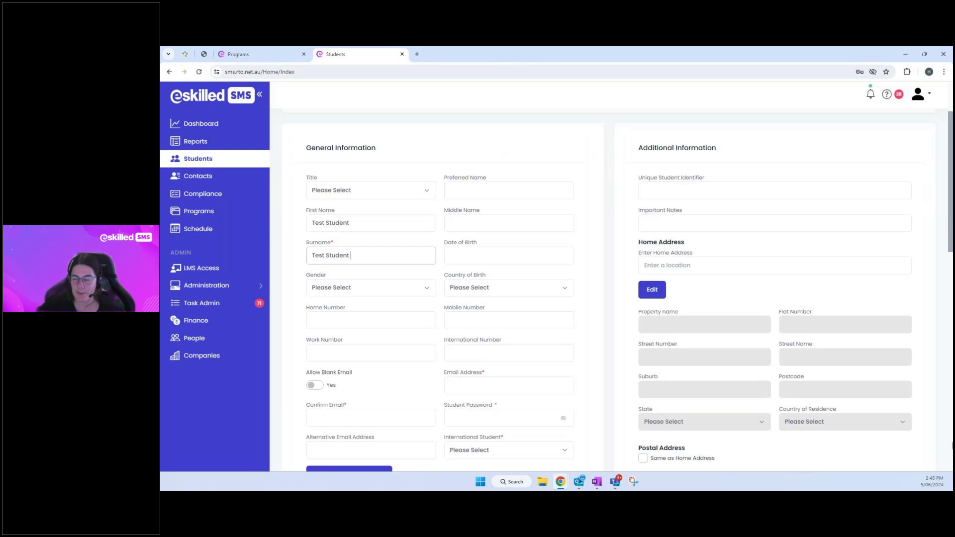
Step: Look over the remaining student fields and clear the new student's first name
{"action": "scroll", "coordinate": [610, 257], "scroll_direction": "down", "scroll_amount": 4}
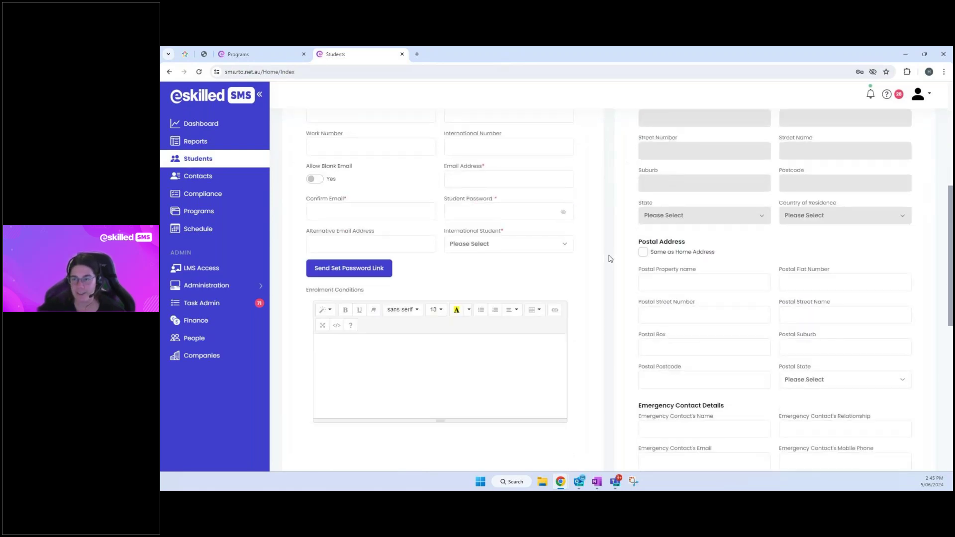
{"action": "scroll", "coordinate": [610, 258], "scroll_direction": "up", "scroll_amount": 5}
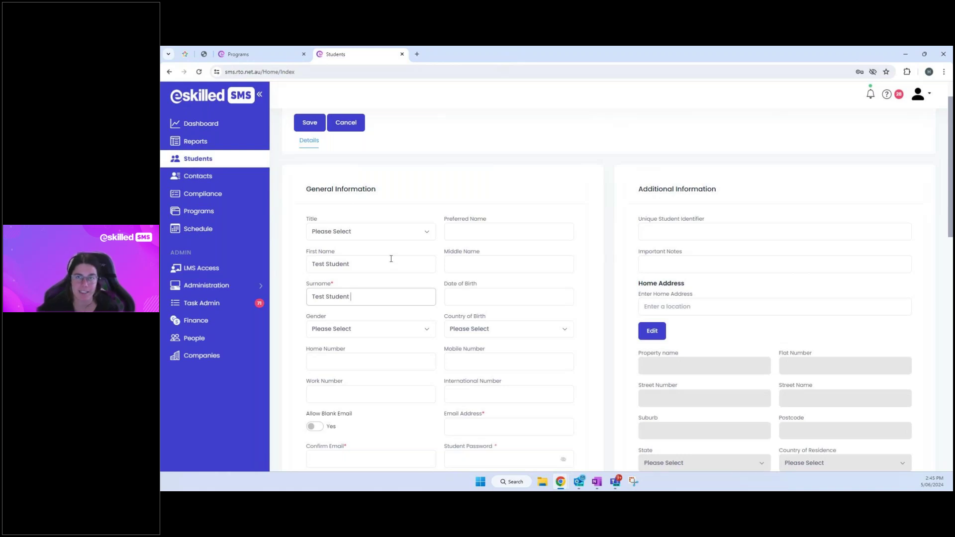
{"action": "left_click_drag", "start_coordinate": [390, 260], "coordinate": [305, 262]}
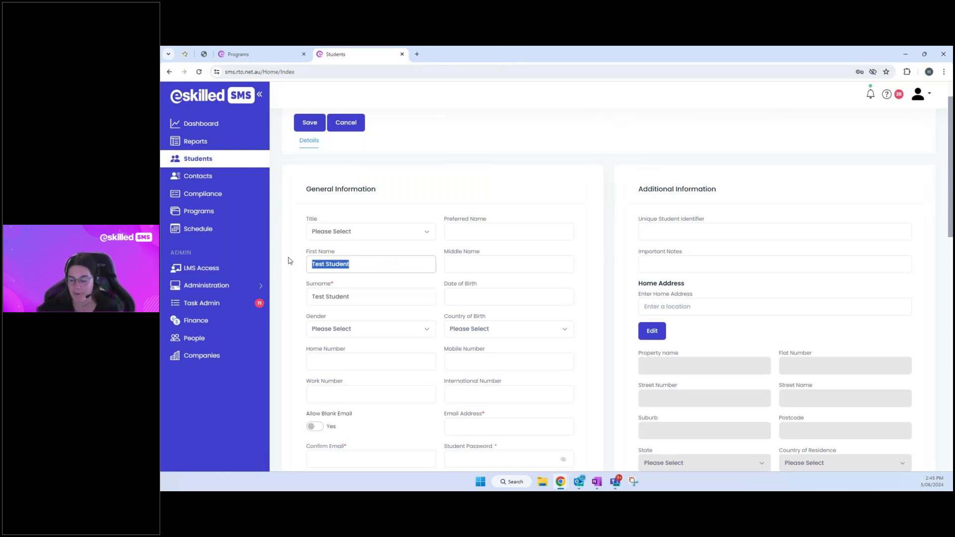
{"action": "key", "text": "BackSpace"}
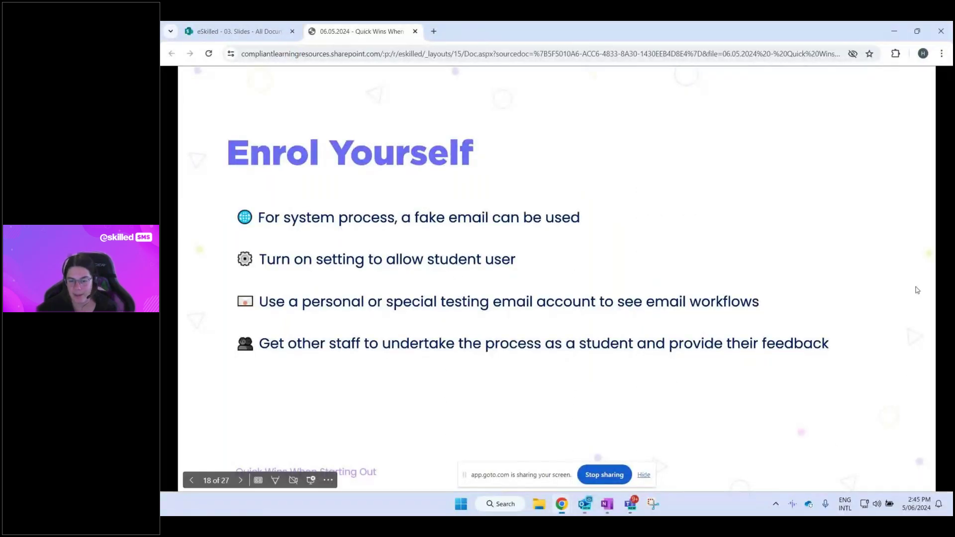
{"action": "left_click", "coordinate": [917, 290]}
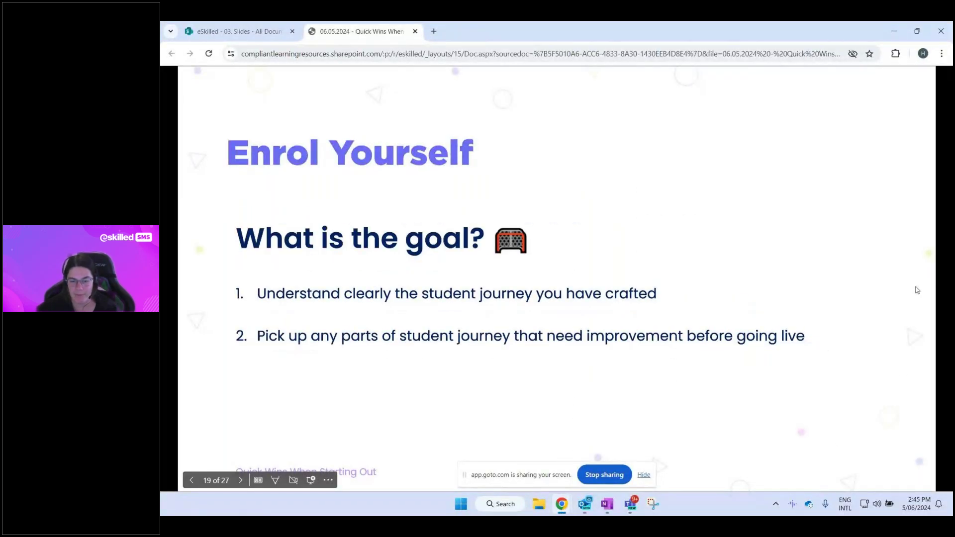
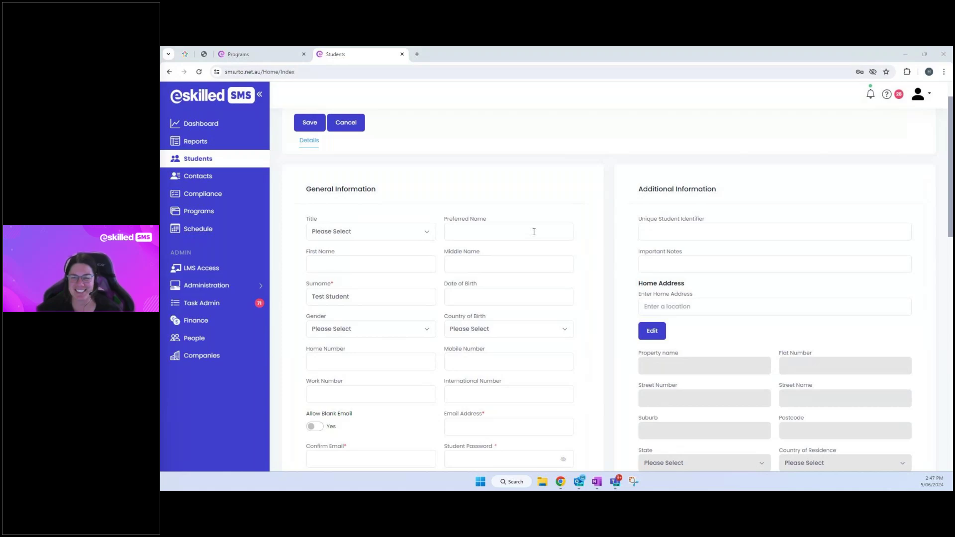
Step: Export the AVETMISS NAT files from the administration settings for 01/01/2024 to 31/12/2024, with type National / NCVER and funding filter All
{"action": "left_click", "coordinate": [182, 289]}
{"action": "left_click", "coordinate": [199, 304]}
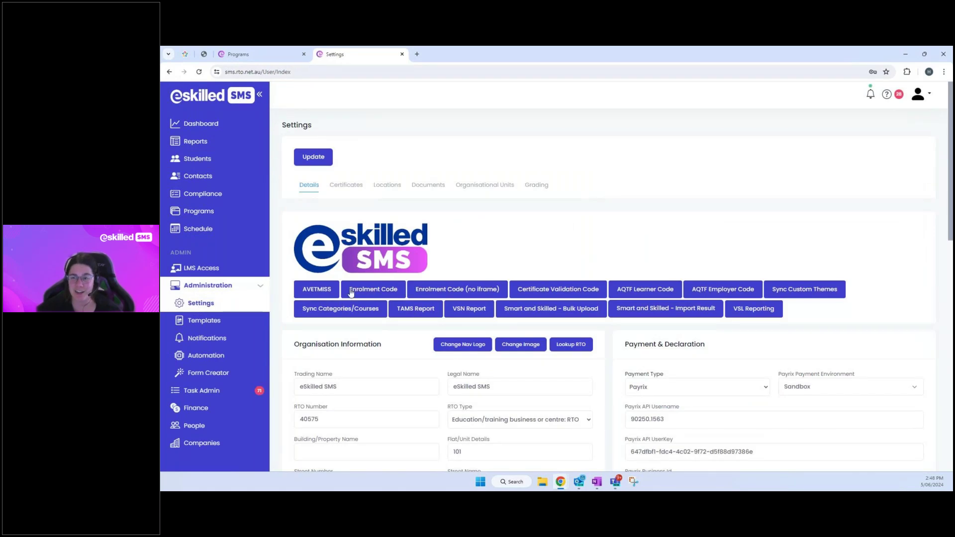
{"action": "left_click", "coordinate": [317, 289]}
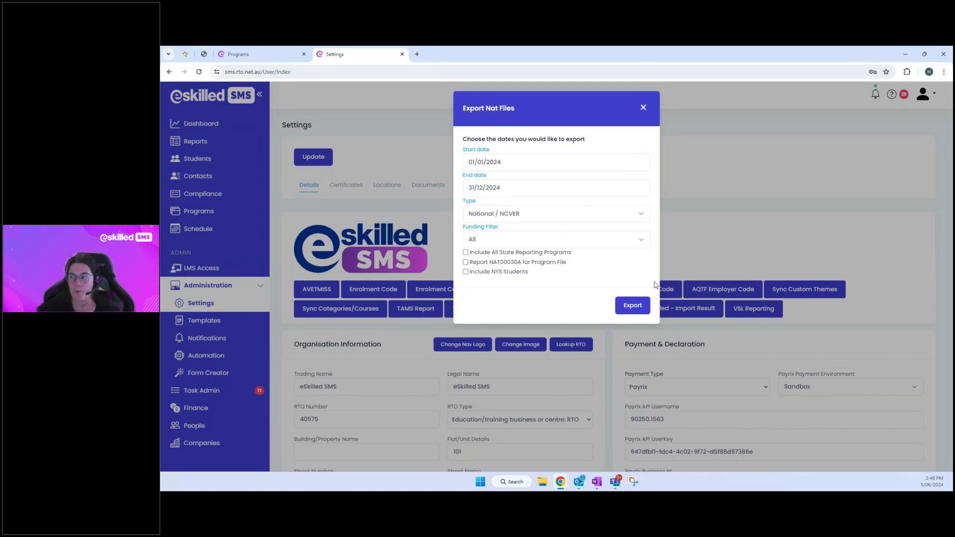
{"action": "left_click", "coordinate": [631, 305]}
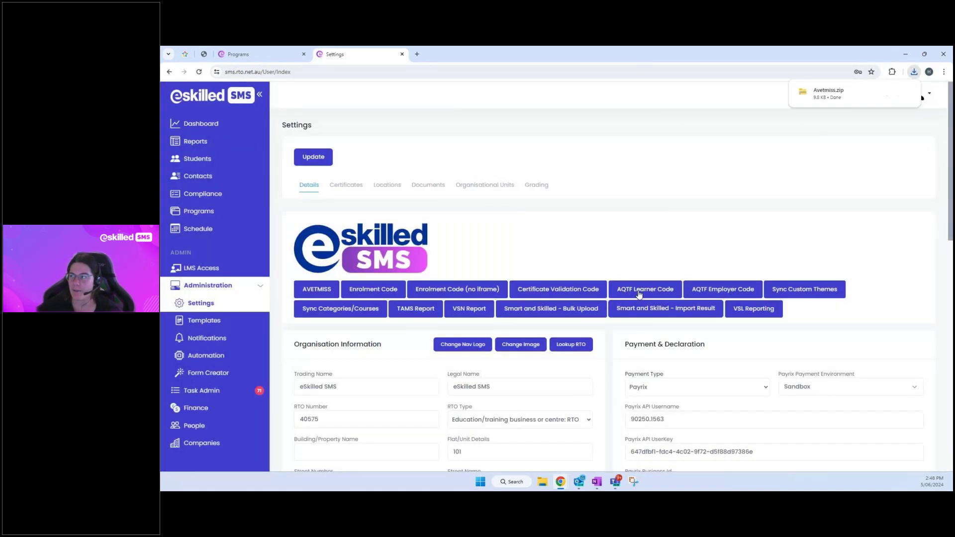
Step: Open the downloaded Avetmiss.zip to view its NAT files and close the archive window
{"action": "mouse_move", "coordinate": [836, 96]}
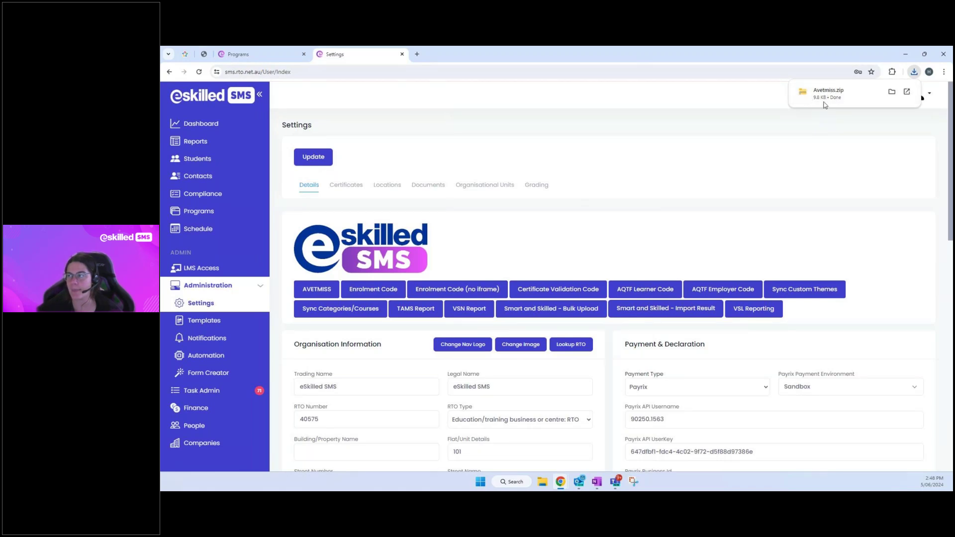
{"action": "left_click", "coordinate": [826, 99]}
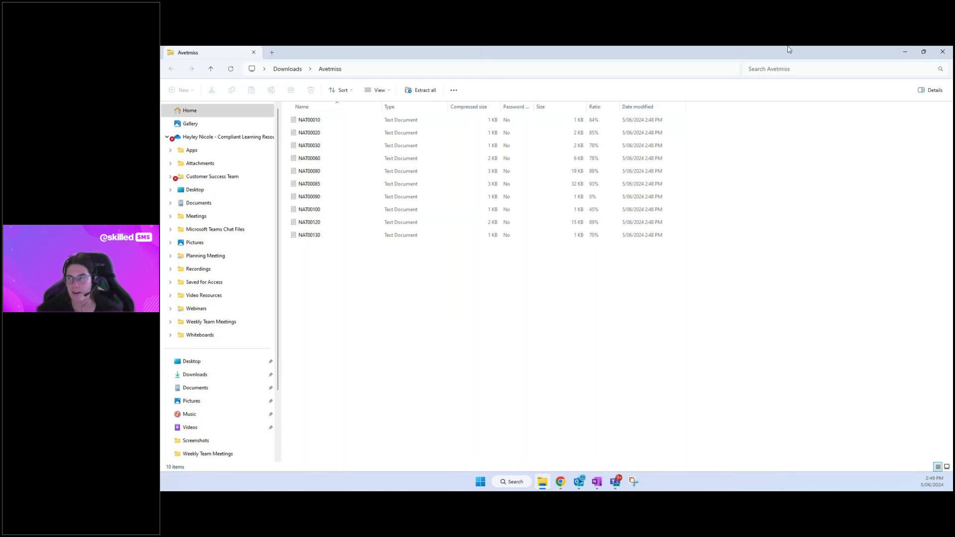
{"action": "left_click", "coordinate": [942, 52]}
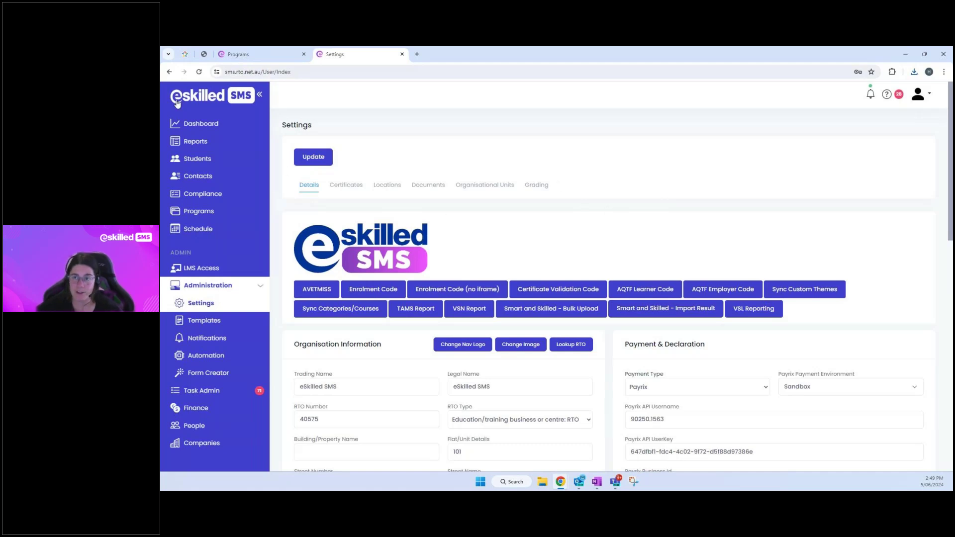
Step: Return to the slide presentation, hide the screen-sharing notice and advance past the Run AVETMISS Reports Early slide
{"action": "left_click", "coordinate": [204, 54]}
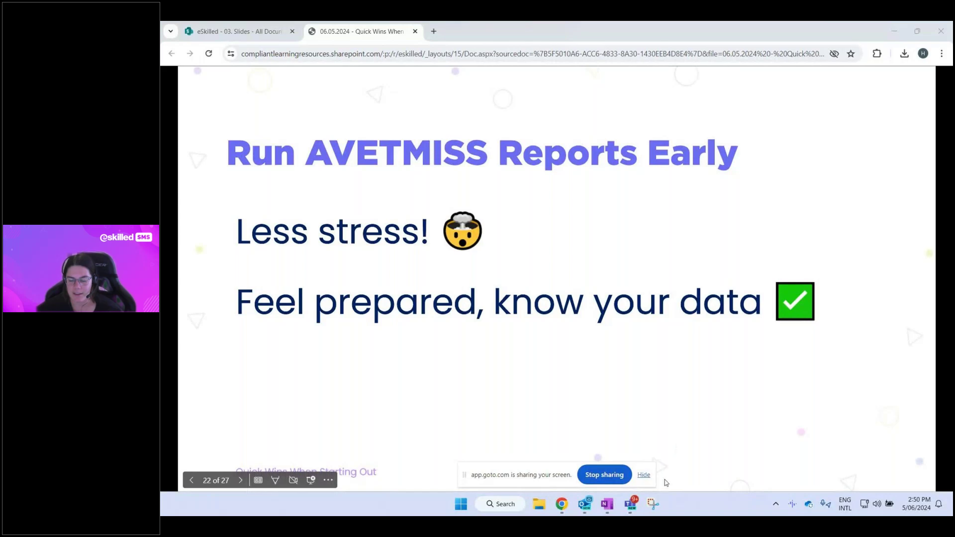
{"action": "left_click", "coordinate": [645, 474]}
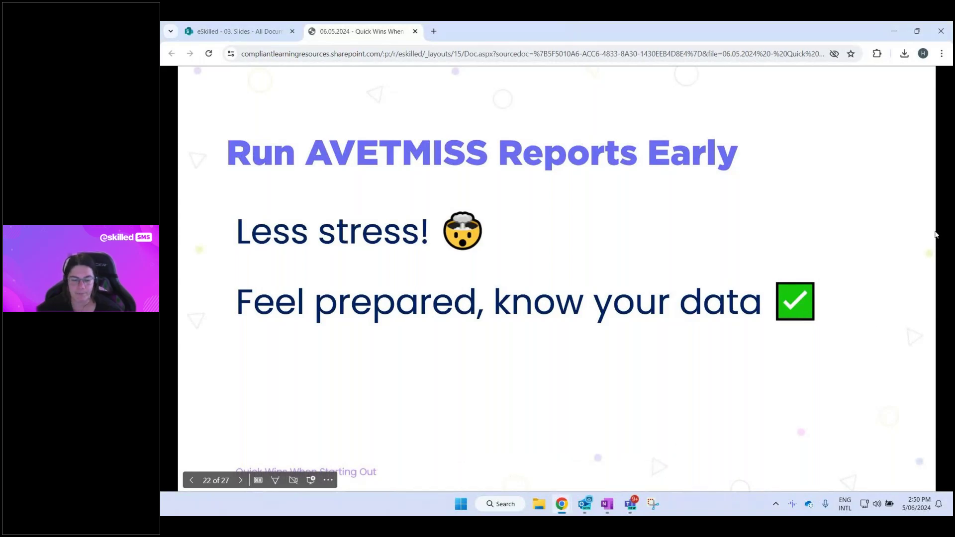
{"action": "key", "text": "Right"}
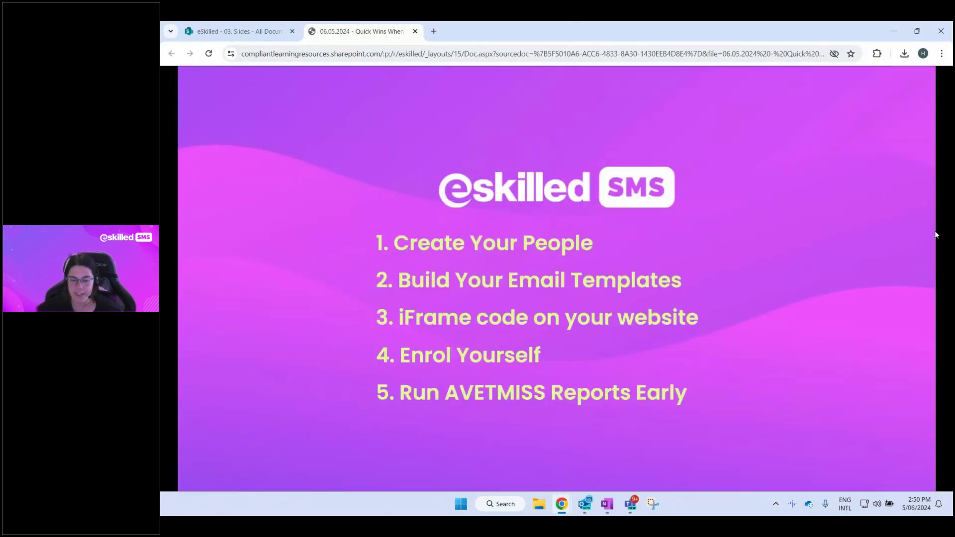